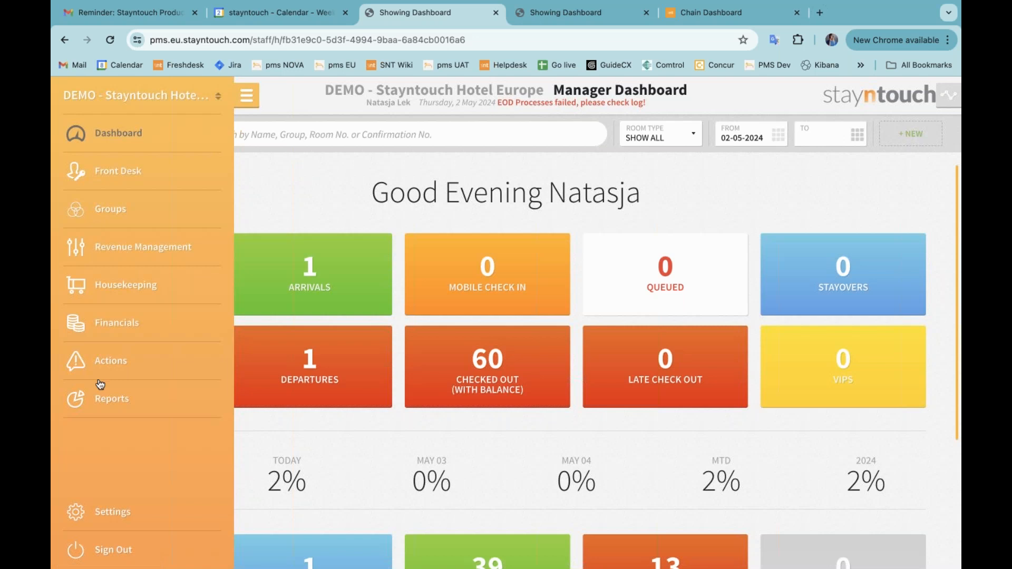
# Open the Permissions page under Hotel & Staff in the hotel admin settings
pyautogui.click(115, 529)
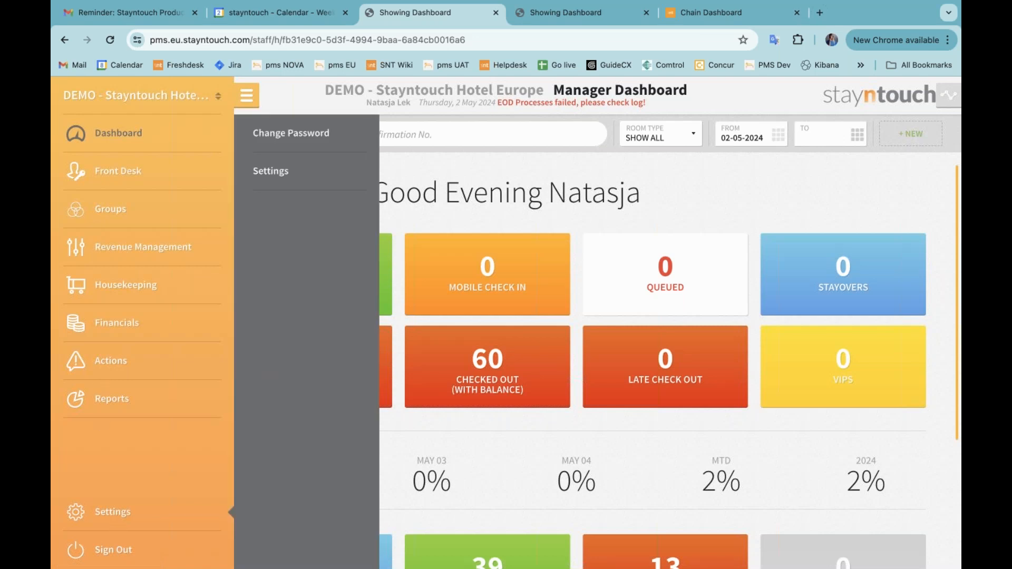
pyautogui.click(260, 182)
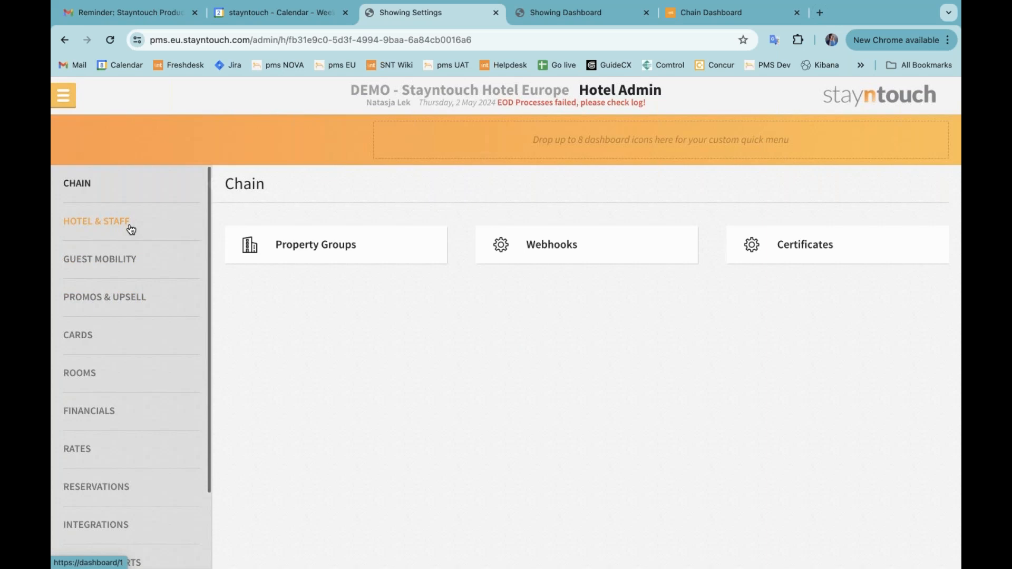
pyautogui.click(131, 228)
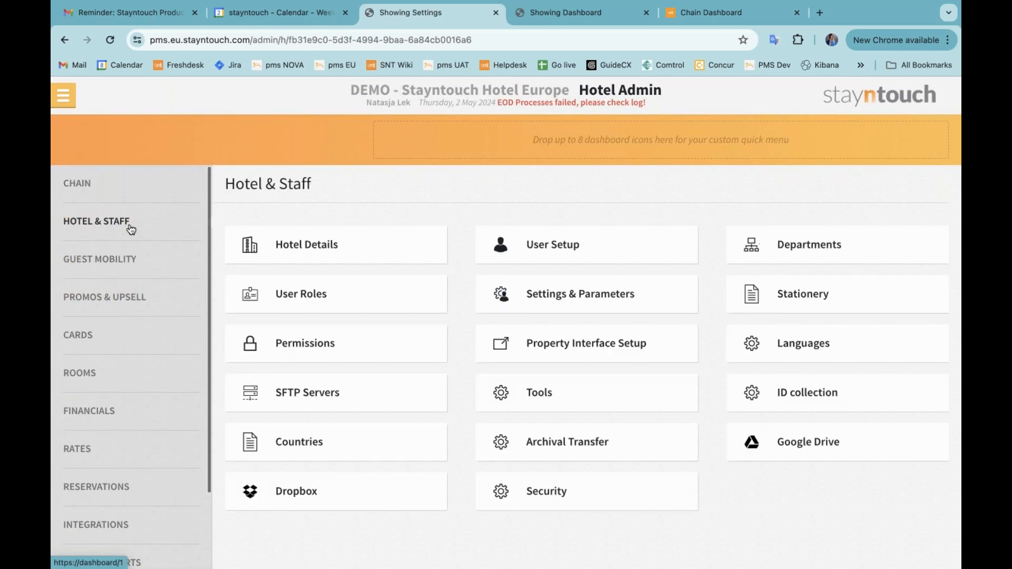
pyautogui.click(311, 339)
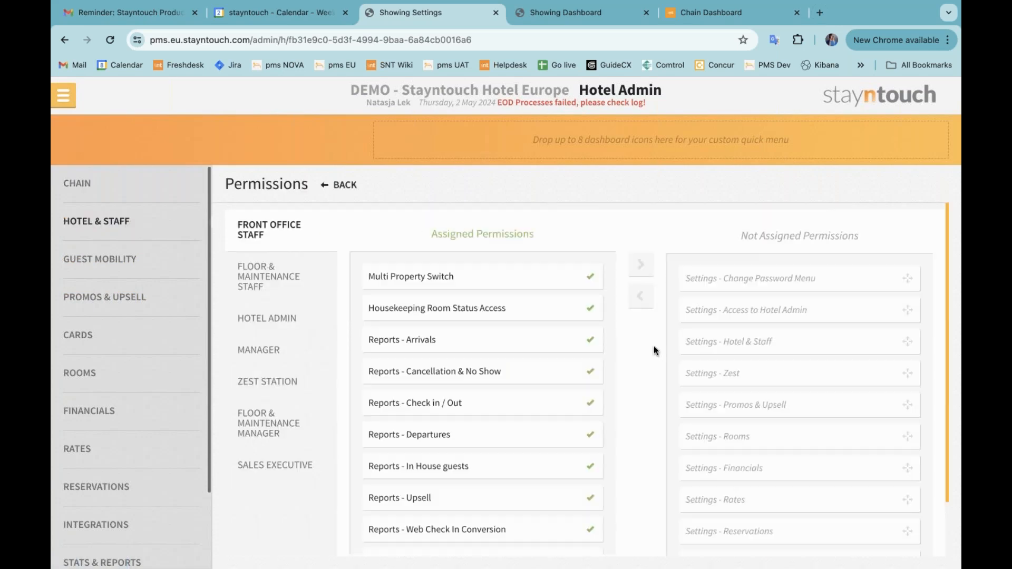
# Search the front office staff permissions for "update rate pri" to locate the Update rate price permission
pyautogui.hotkey('ctrl', 'f')
pyautogui.write('up')
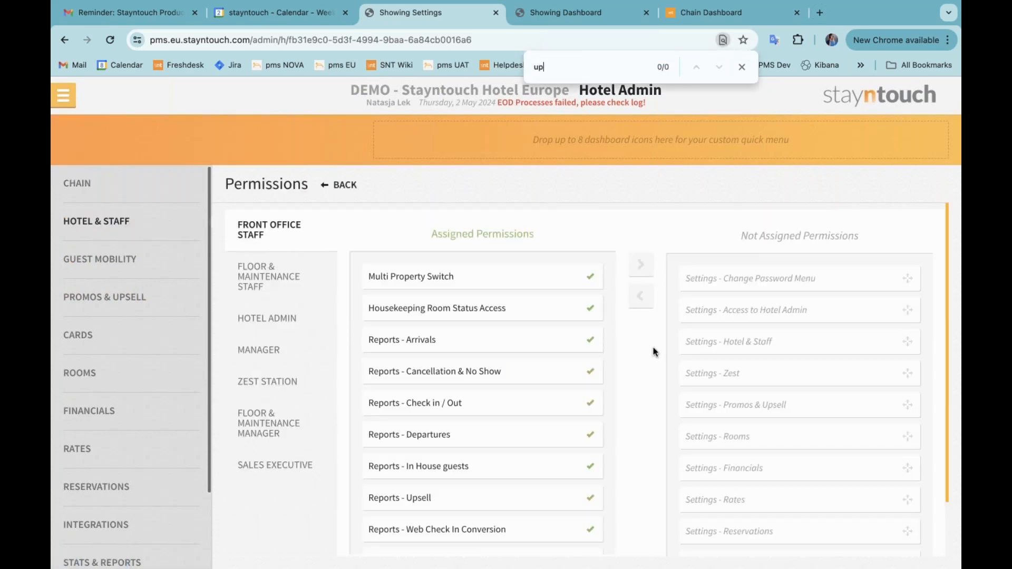
pyautogui.write('date rate pri')
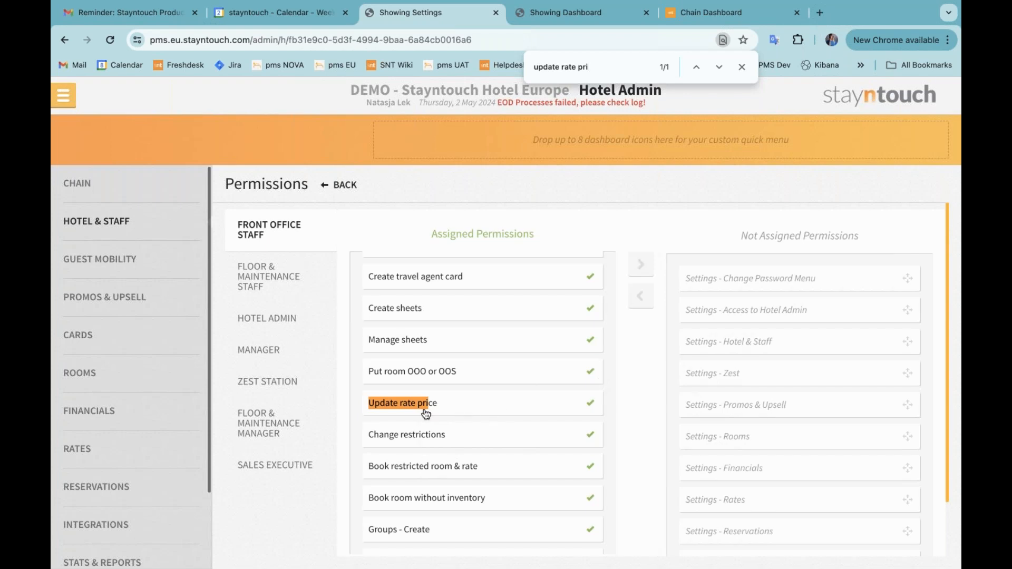
# Open Rate Strategy under Revenue Management
pyautogui.click(73, 100)
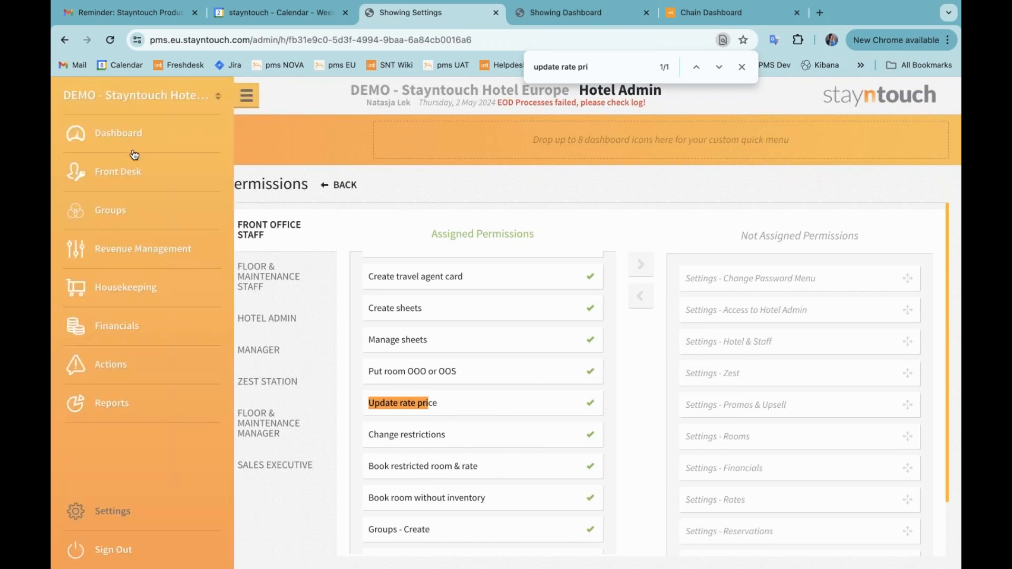
pyautogui.click(147, 254)
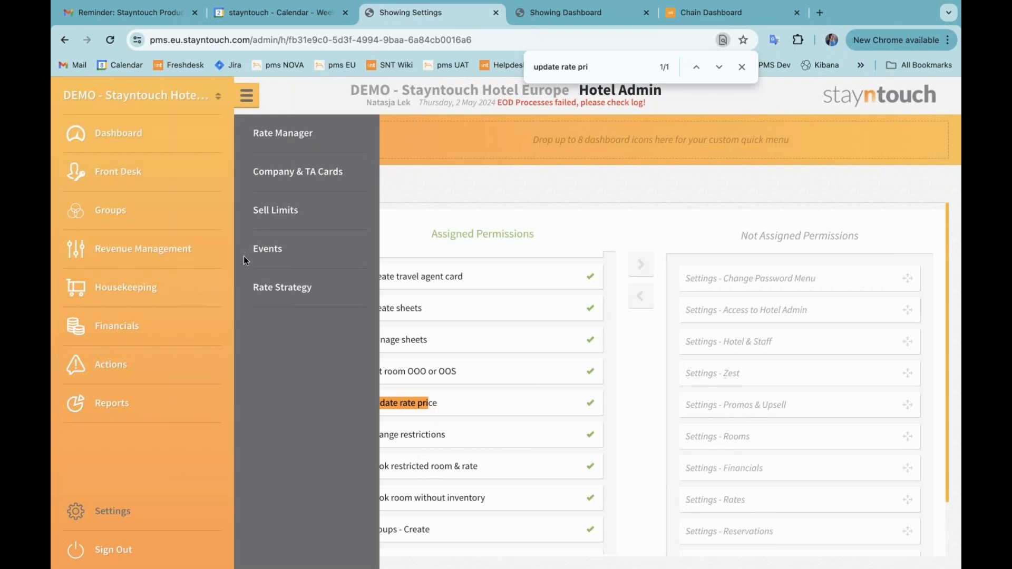
pyautogui.click(294, 292)
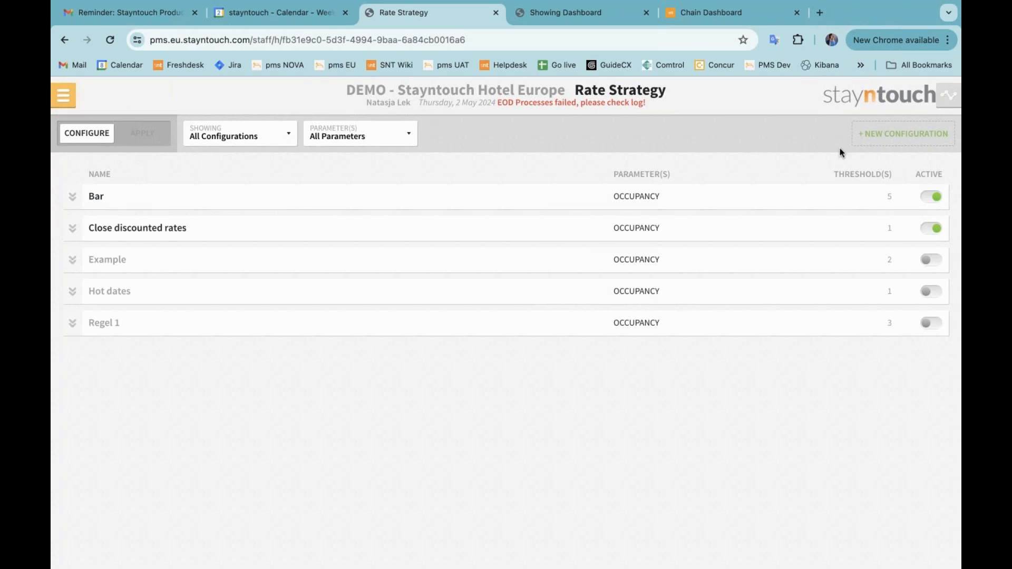
# Start a new rate strategy configuration named "Webinar 5.80" with type %
pyautogui.click(870, 136)
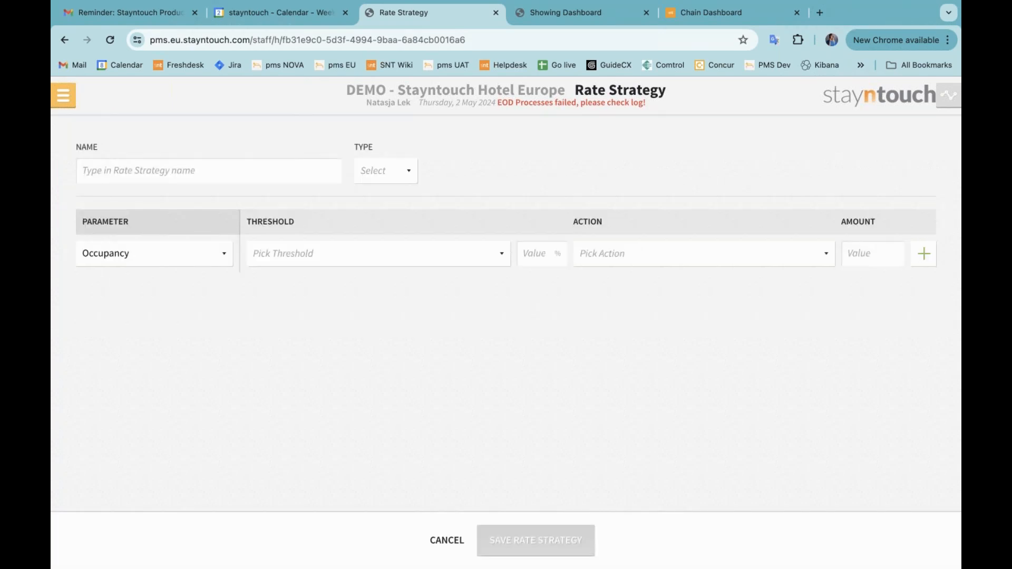
pyautogui.click(213, 177)
pyautogui.write('Webin')
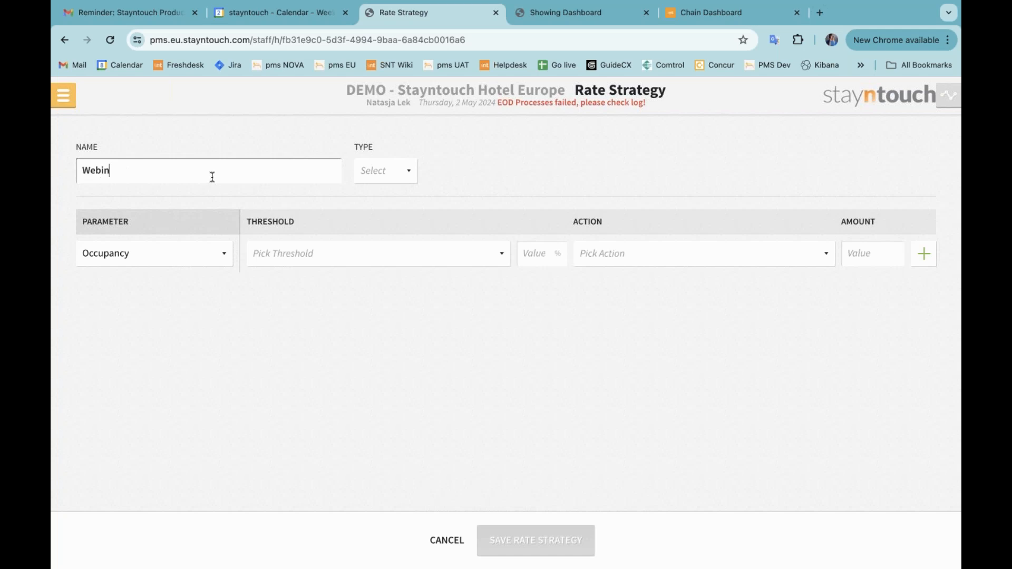
pyautogui.write('ar 5.80')
pyautogui.click(369, 178)
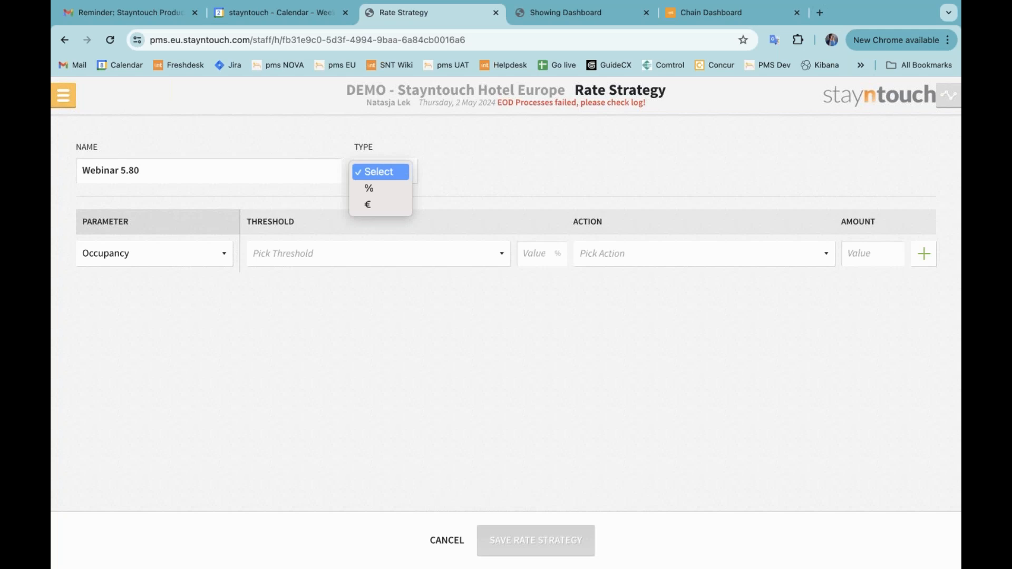
pyautogui.click(382, 193)
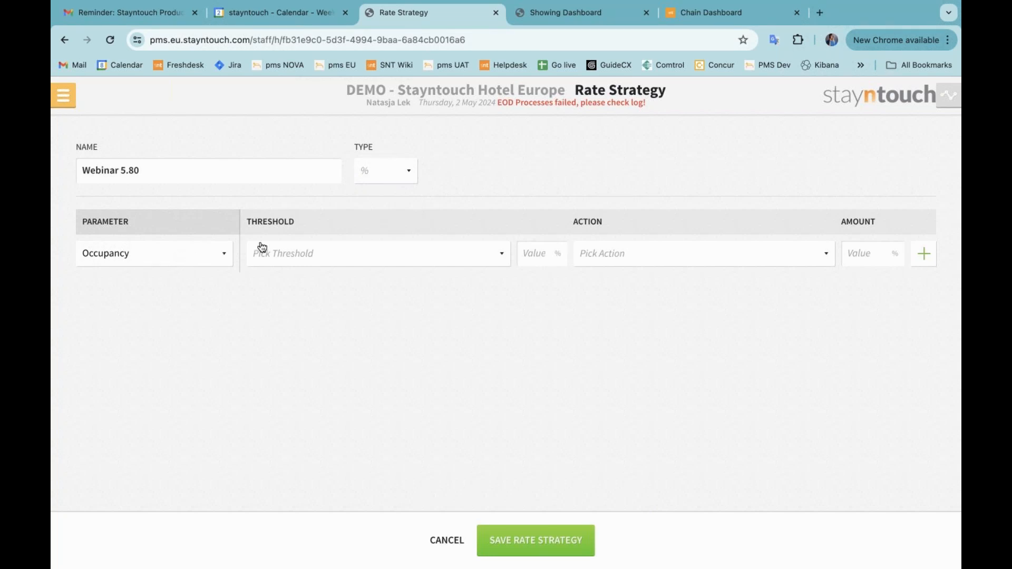
# Add an Occupancy rule: Less Than 10%, Decrease by 10%, and add another threshold row
pyautogui.click(335, 254)
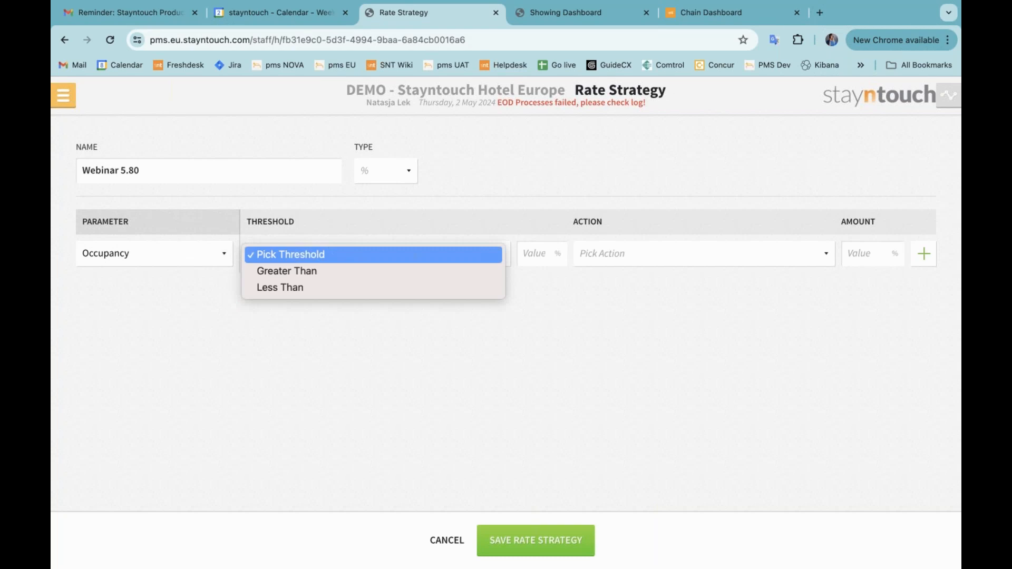
pyautogui.click(343, 289)
pyautogui.click(536, 251)
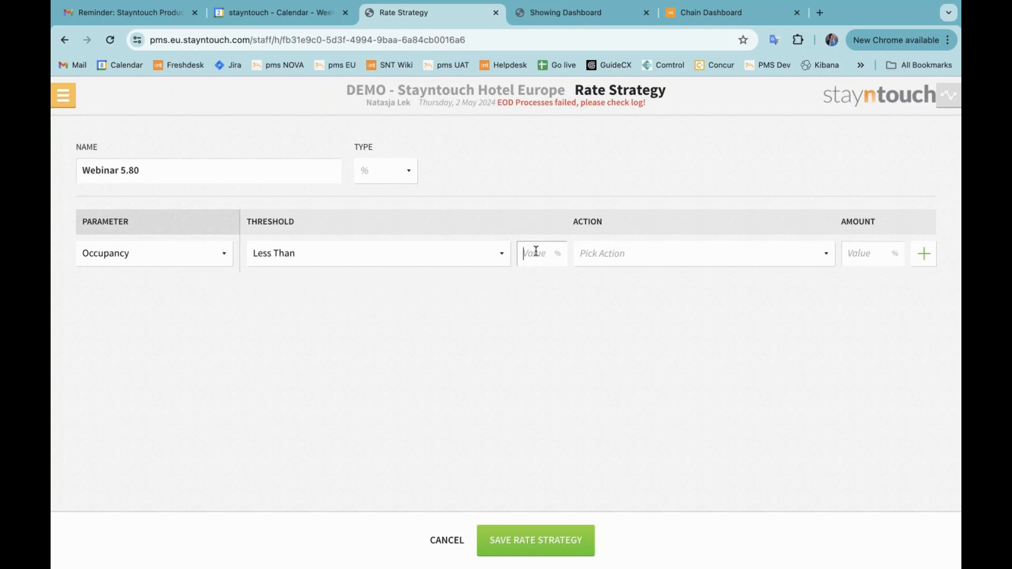
pyautogui.write('10')
pyautogui.click(646, 254)
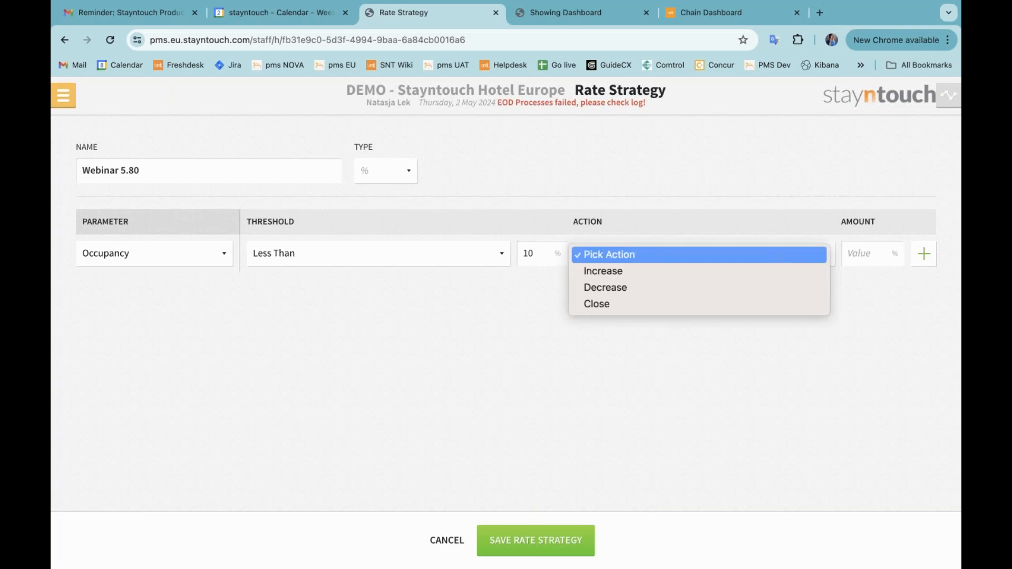
pyautogui.click(635, 287)
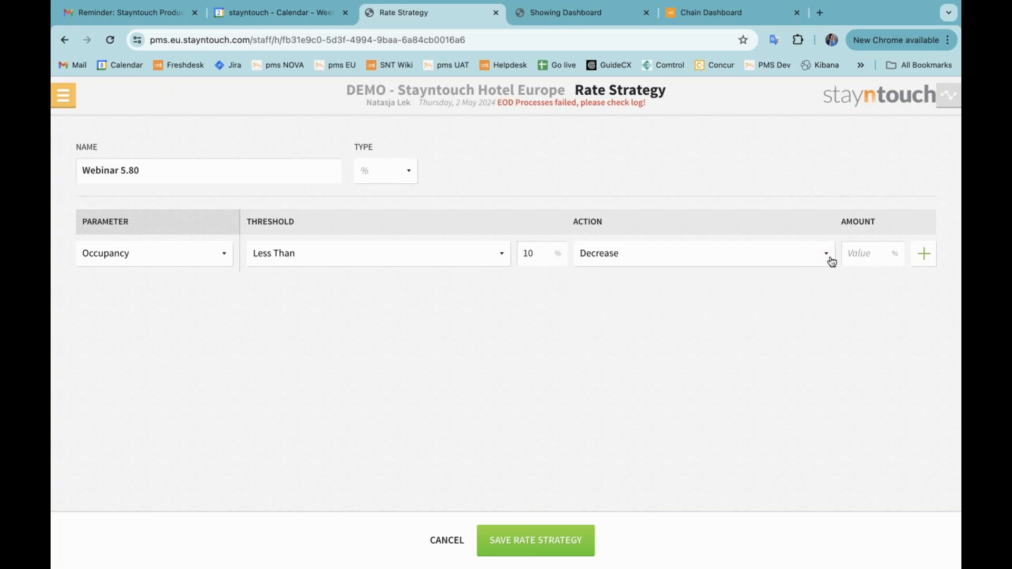
pyautogui.click(858, 253)
pyautogui.write('10')
pyautogui.click(922, 259)
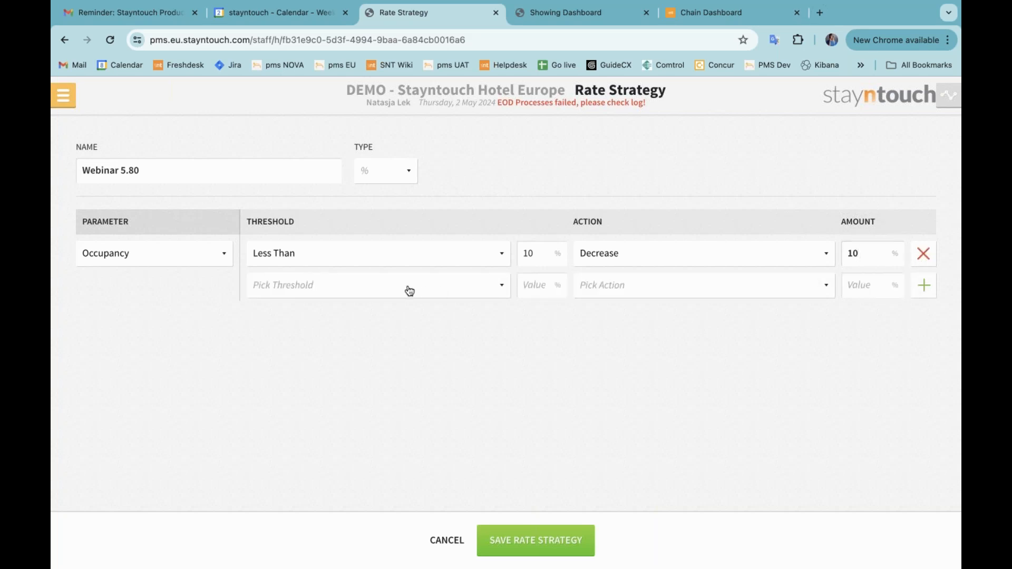
# Set the second rule to Greater Than 80%, Increase by 20%, and save the rate strategy
pyautogui.click(328, 287)
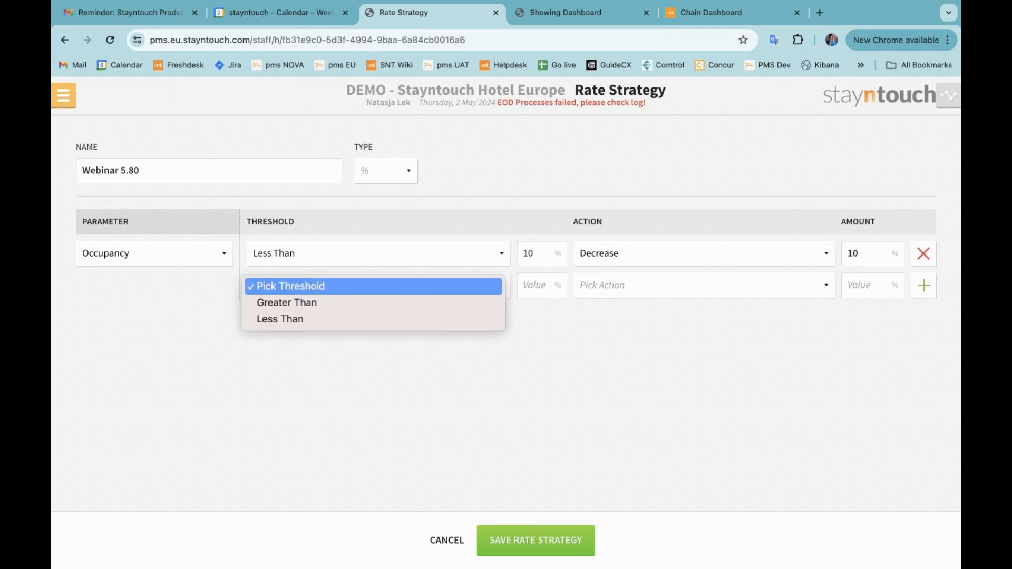
pyautogui.click(327, 302)
pyautogui.click(532, 285)
pyautogui.write('80')
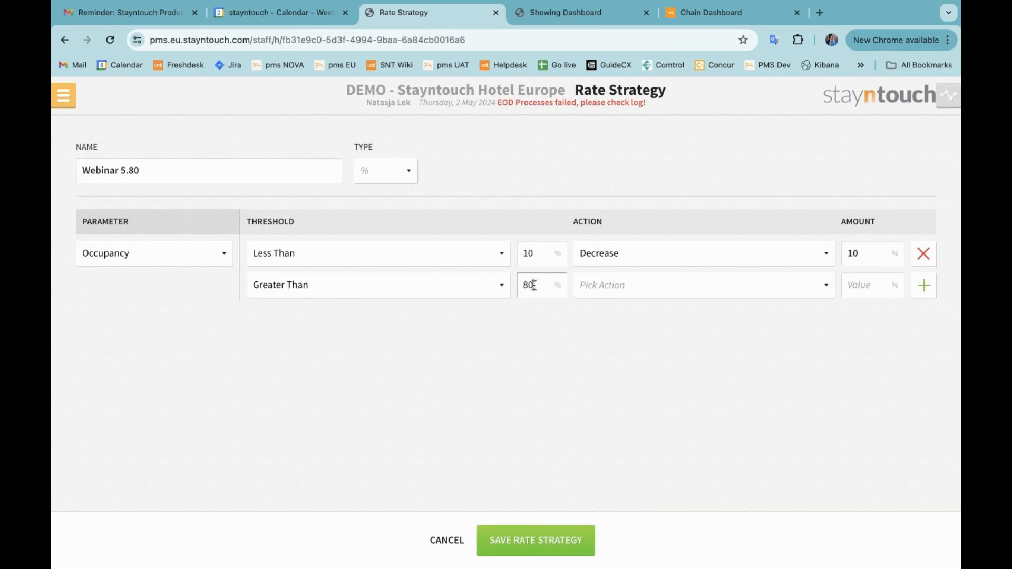
pyautogui.click(614, 291)
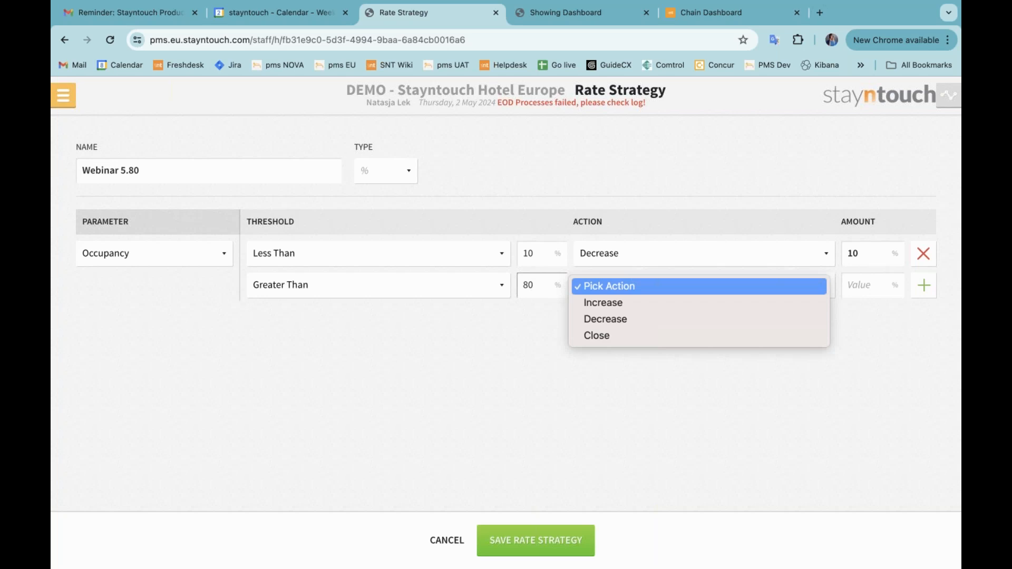
pyautogui.click(620, 303)
pyautogui.click(850, 285)
pyautogui.write('20')
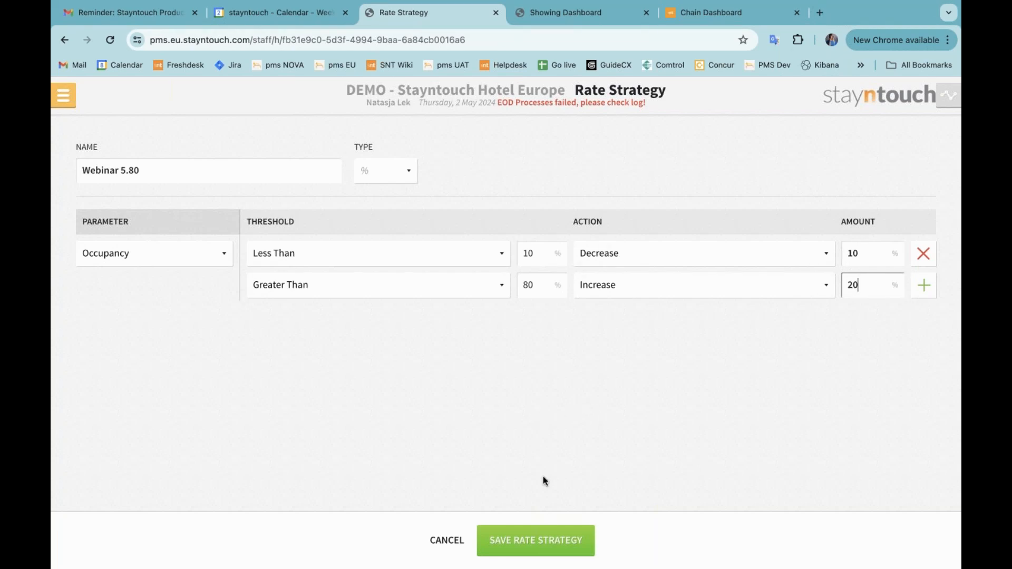
pyautogui.click(549, 538)
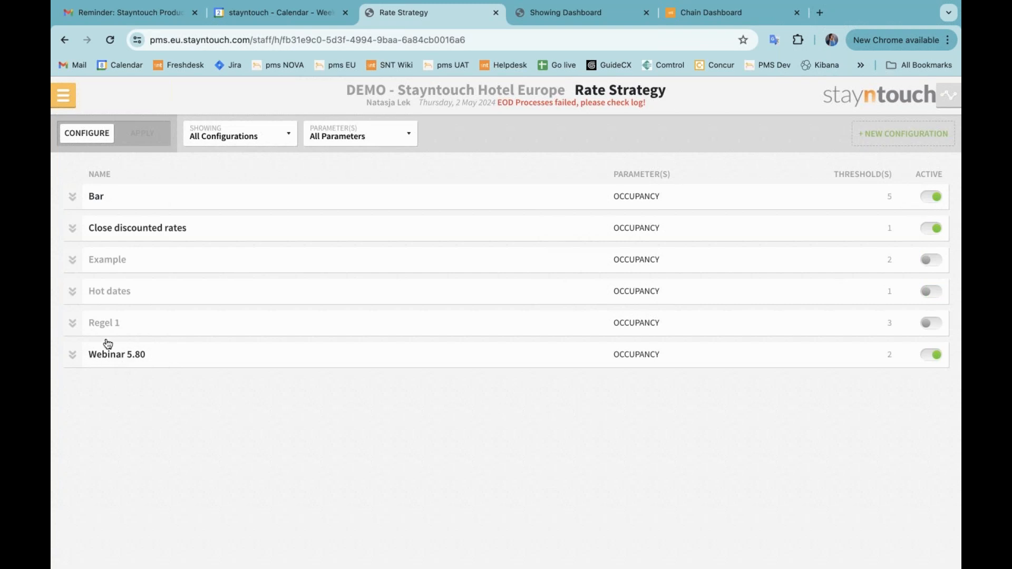
# Switch to applying strategies and start a new strategy application
pyautogui.click(137, 138)
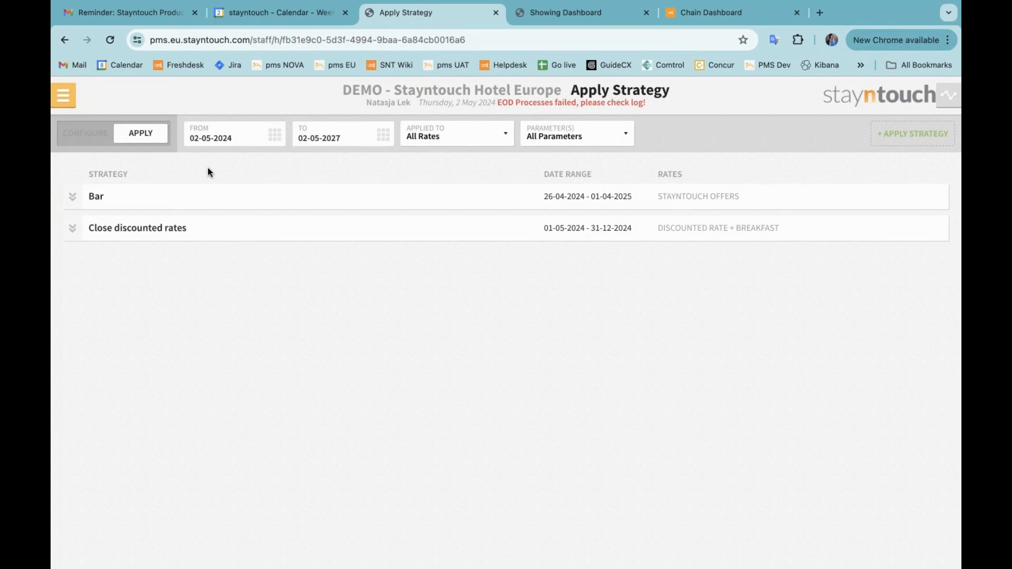
pyautogui.click(898, 138)
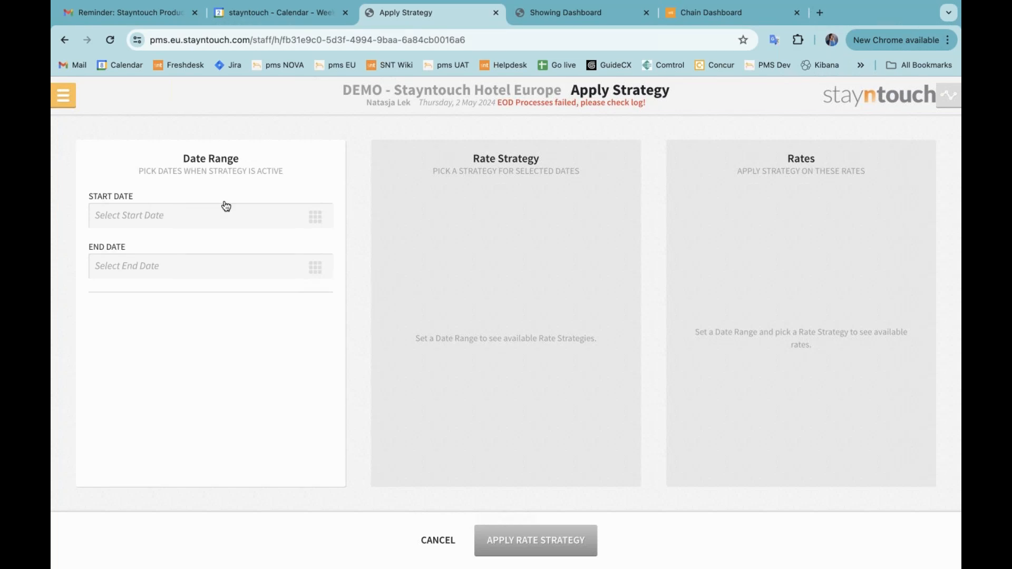
pyautogui.click(228, 222)
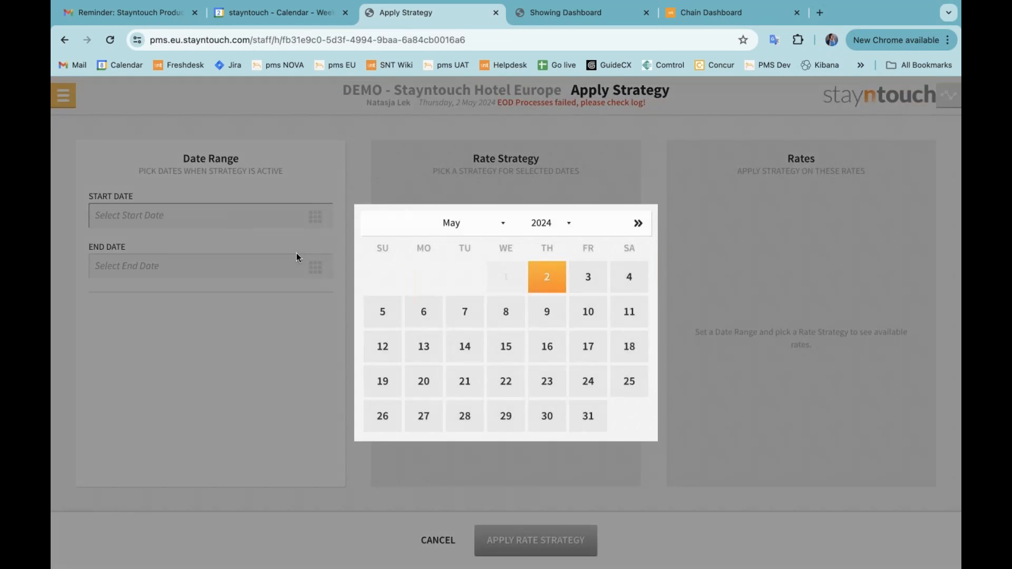
pyautogui.click(557, 279)
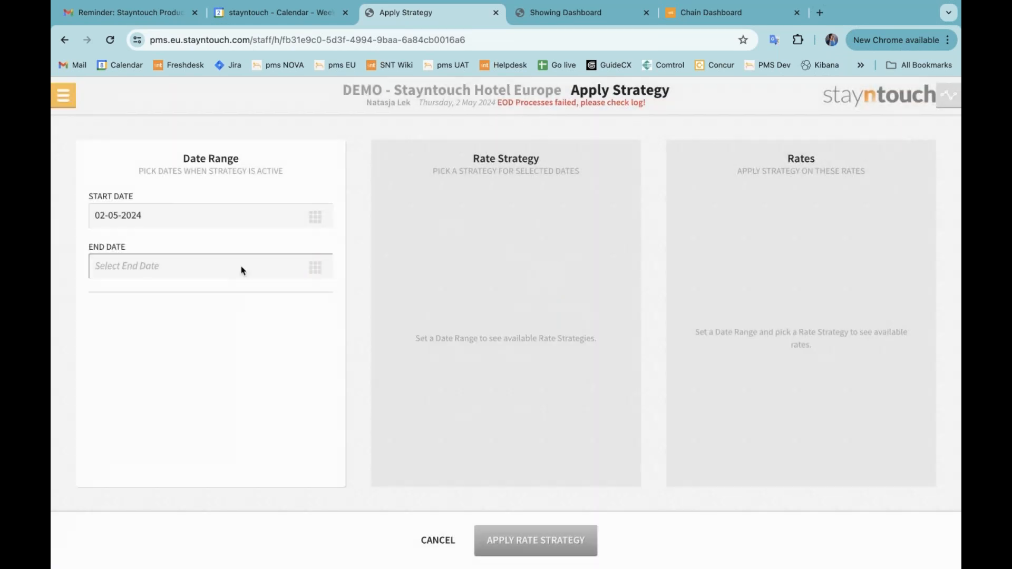
pyautogui.click(241, 270)
pyautogui.click(545, 282)
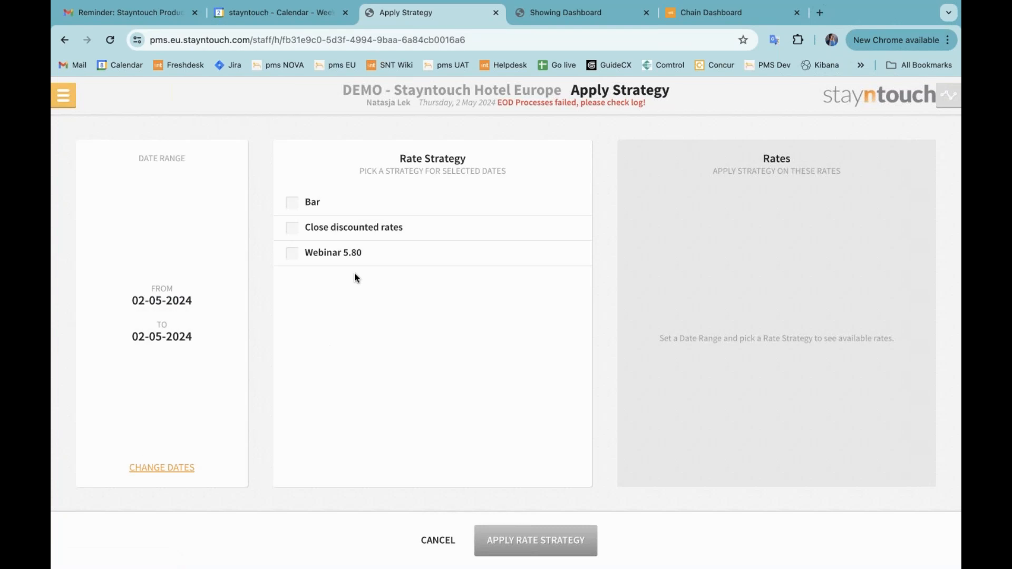
pyautogui.click(321, 256)
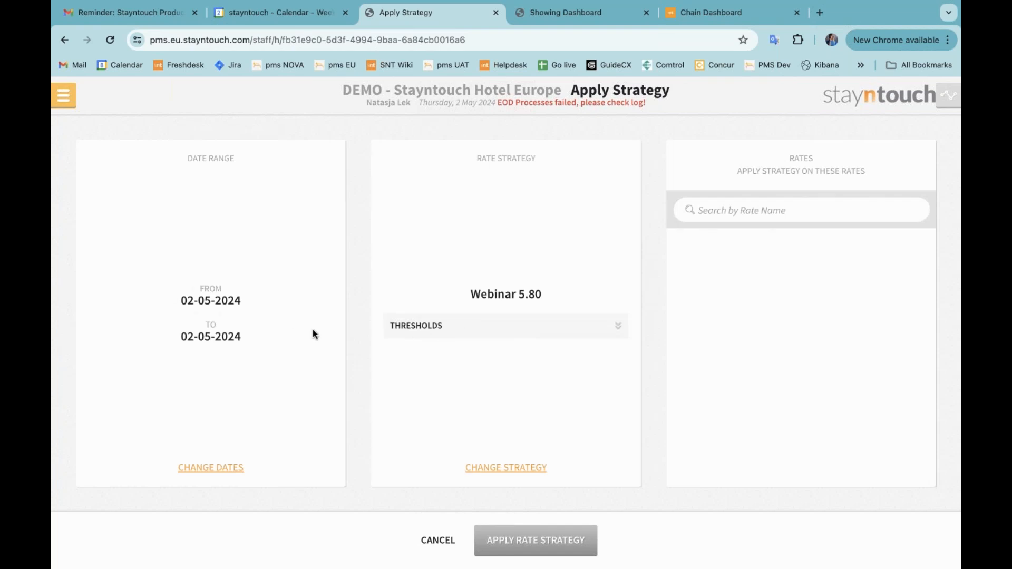
pyautogui.click(221, 468)
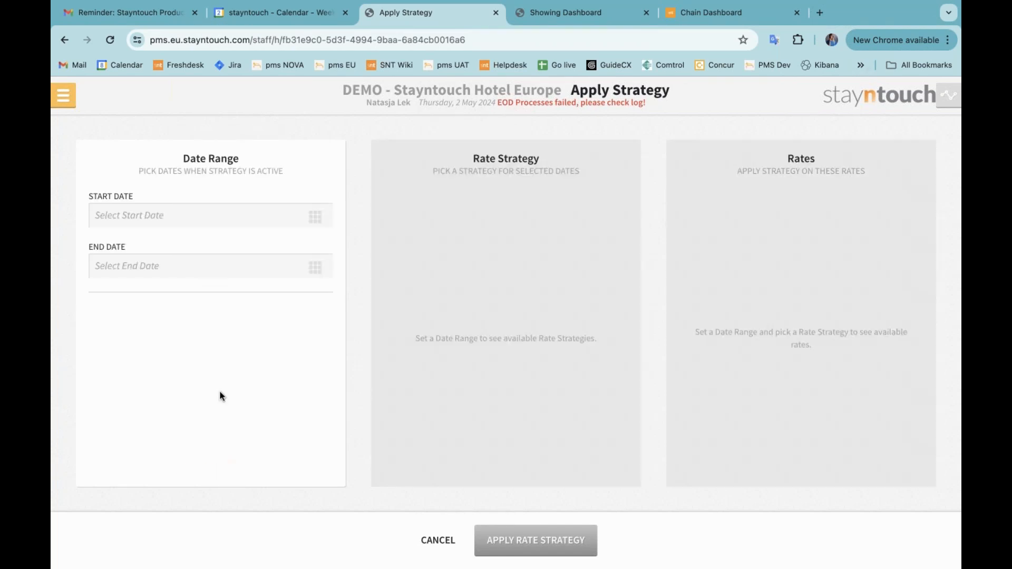
# Set the date range from 06-07-2024 to 08-07-2024 and select the Webinar 5.80 strategy
pyautogui.click(219, 218)
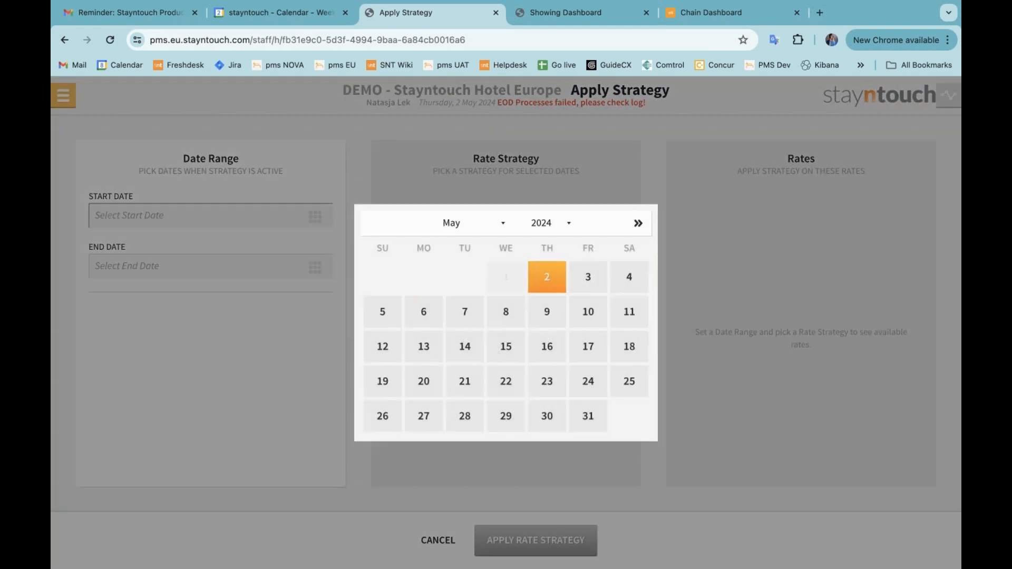
pyautogui.click(637, 226)
pyautogui.click(637, 223)
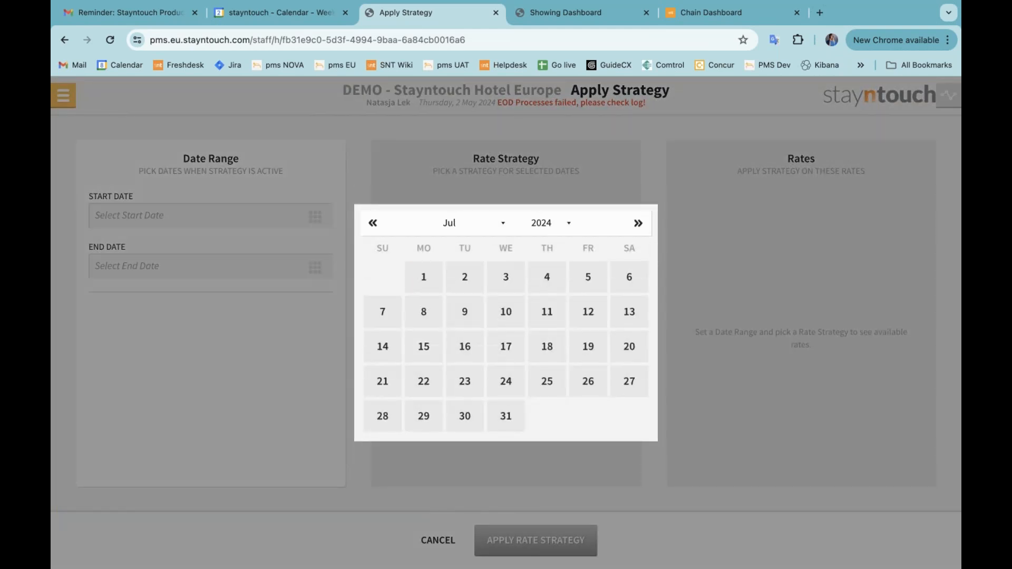
pyautogui.click(628, 285)
pyautogui.click(315, 267)
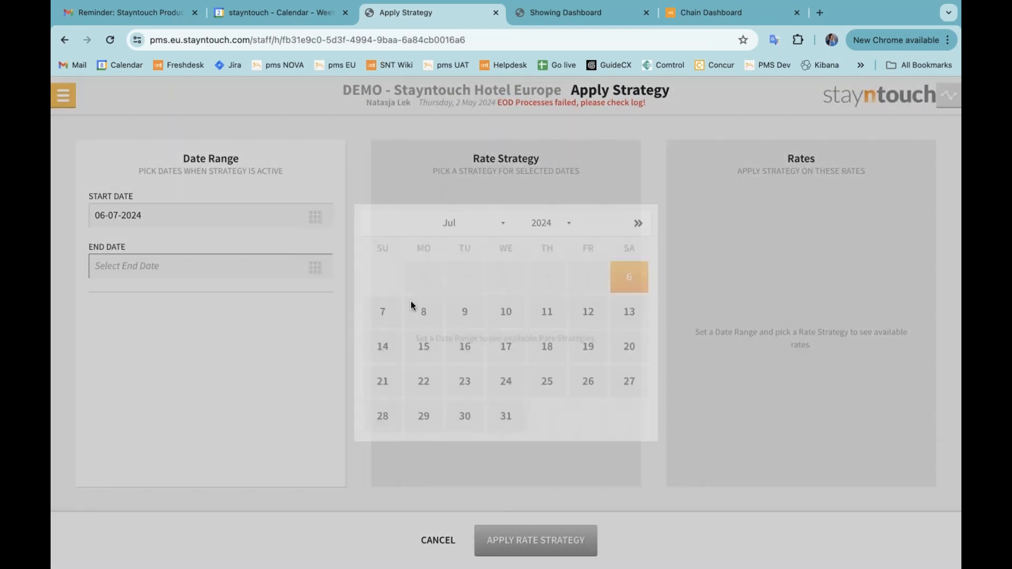
pyautogui.click(425, 312)
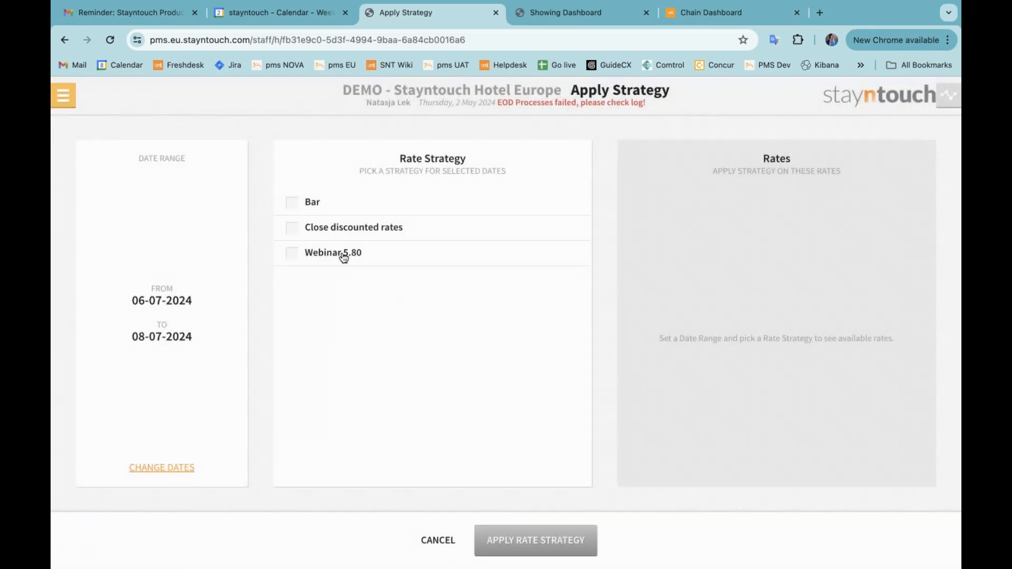
pyautogui.click(343, 254)
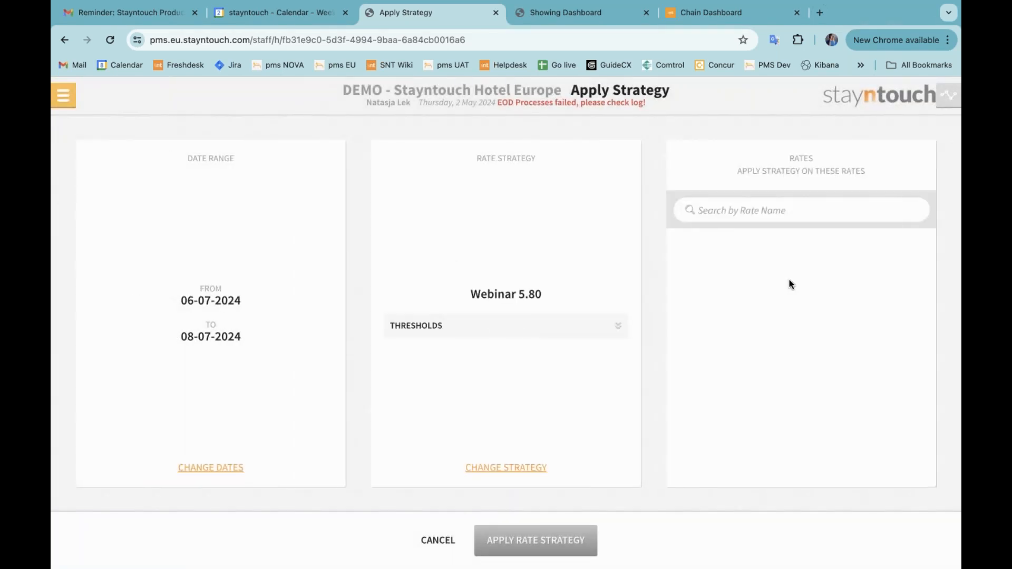
# Change the strategy's date range to 10-08-2024 through 12-08-2024 and select the Webinar 5.80 strategy again
pyautogui.click(208, 468)
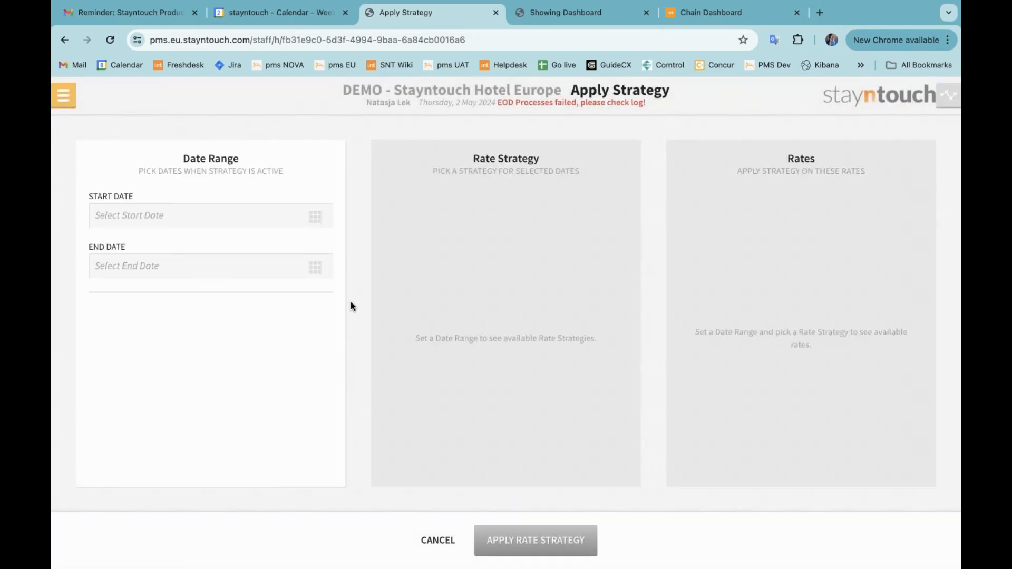
pyautogui.click(248, 216)
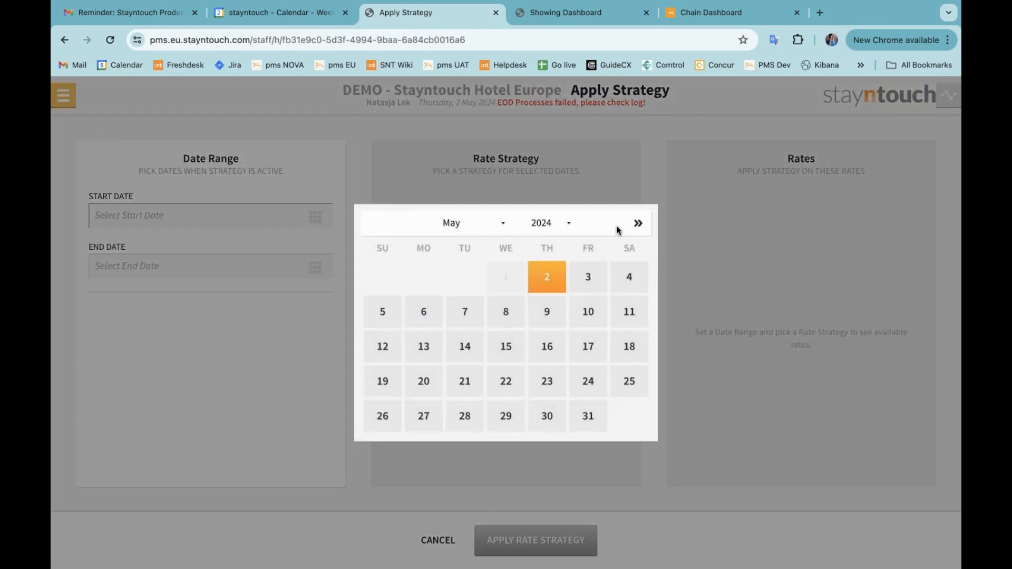
pyautogui.click(638, 223)
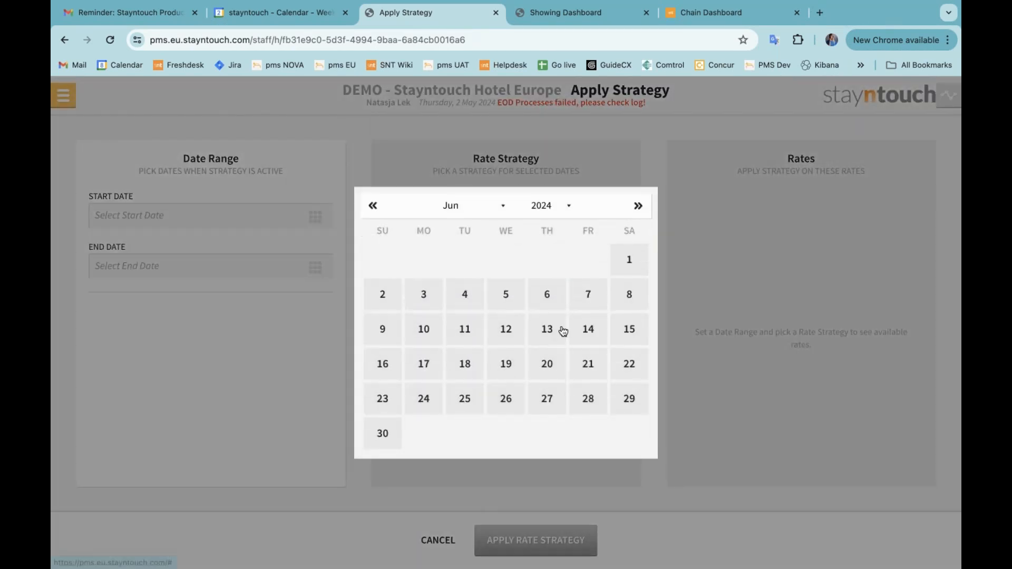
pyautogui.click(637, 206)
pyautogui.click(638, 202)
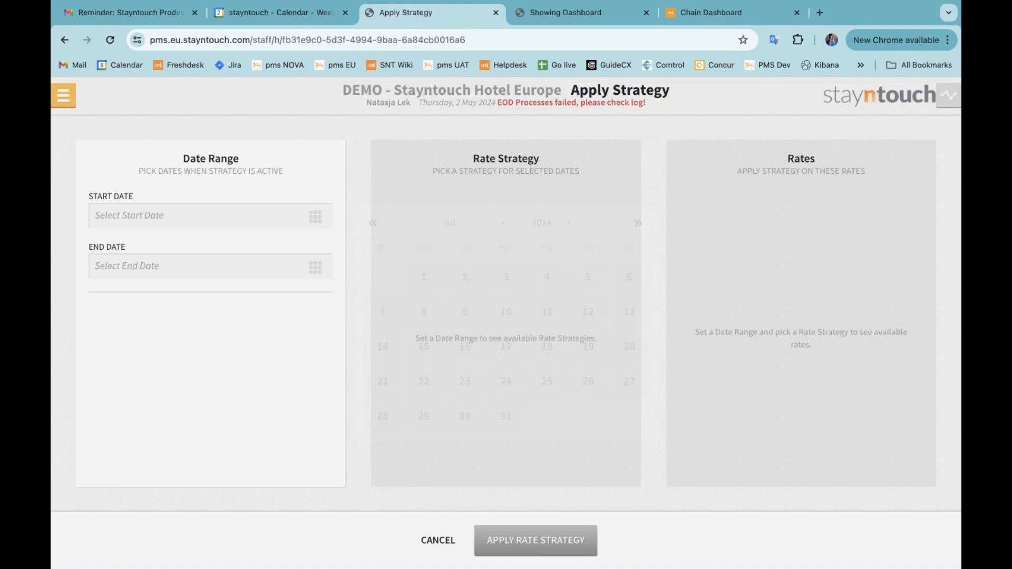
pyautogui.click(282, 217)
pyautogui.click(638, 223)
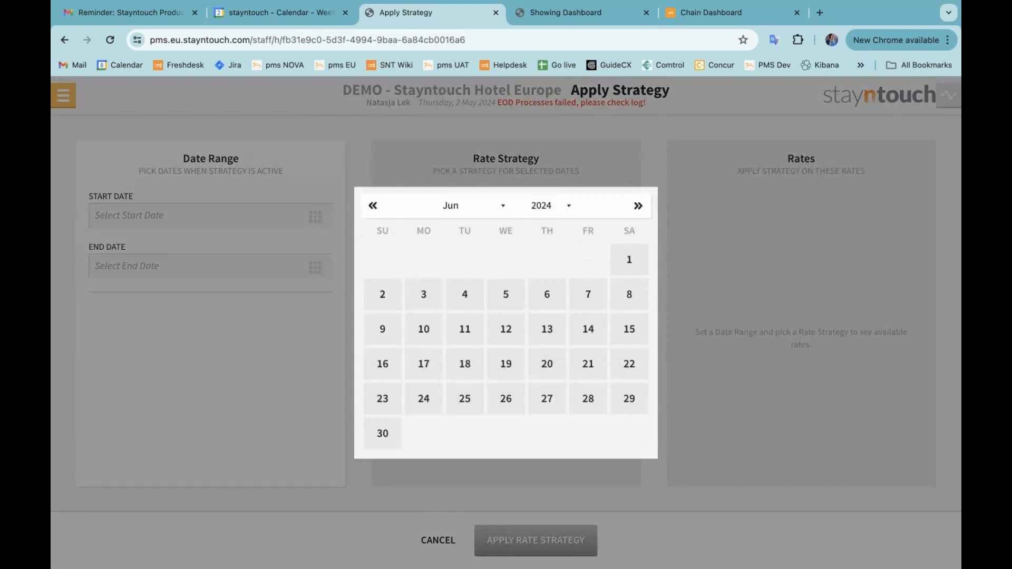
pyautogui.click(639, 210)
pyautogui.click(638, 223)
pyautogui.click(629, 316)
pyautogui.click(315, 267)
pyautogui.click(425, 346)
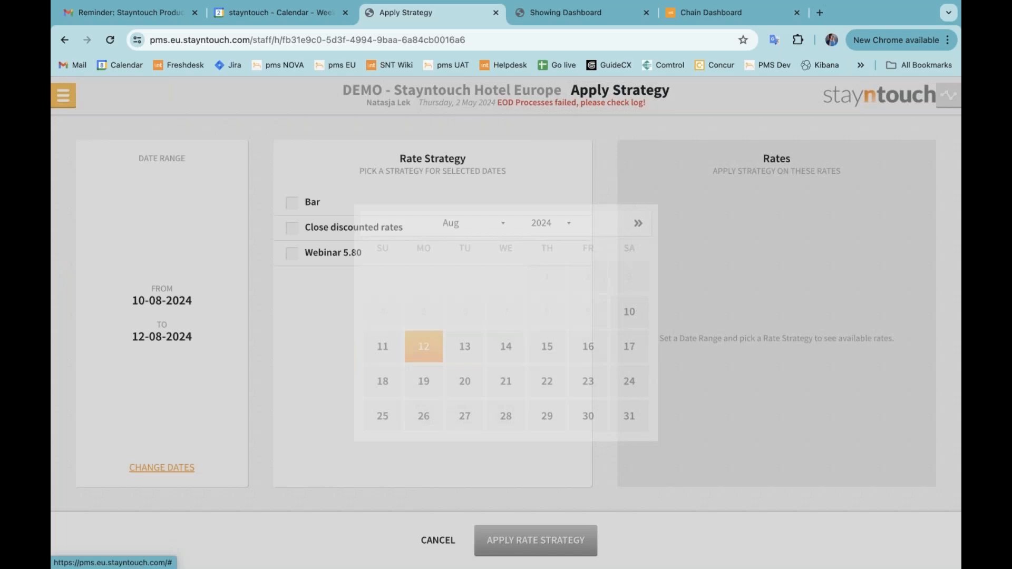
pyautogui.click(340, 254)
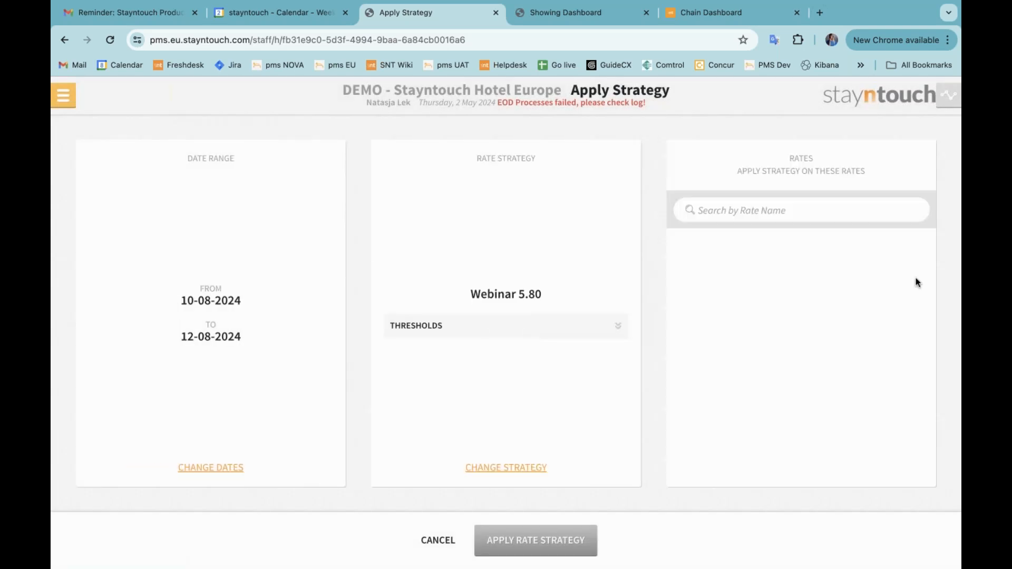
# Open the Rate Strategy list and view the Bar strategy's occupancy thresholds, leaving without saving
pyautogui.click(63, 96)
pyautogui.click(167, 250)
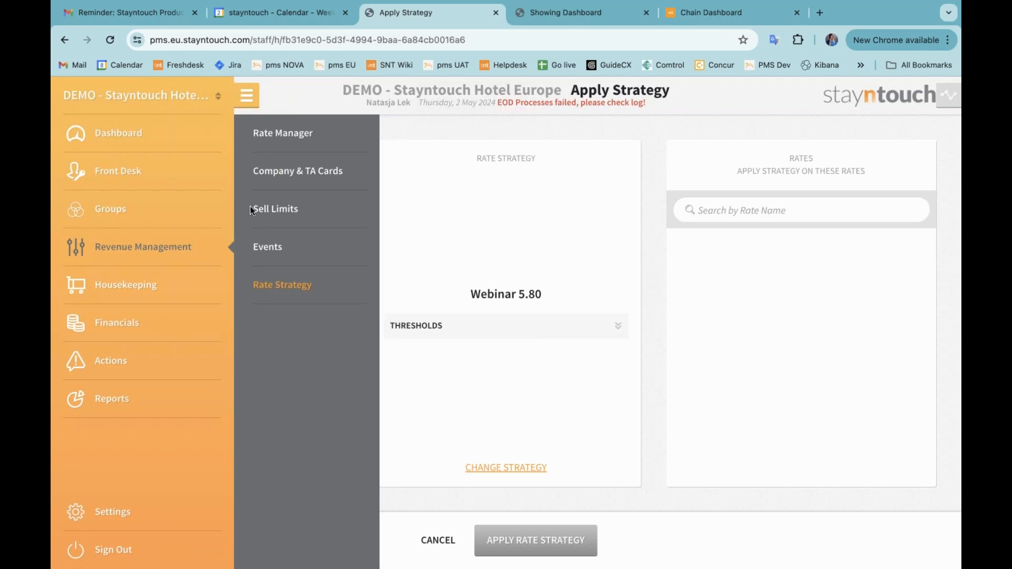
pyautogui.click(275, 285)
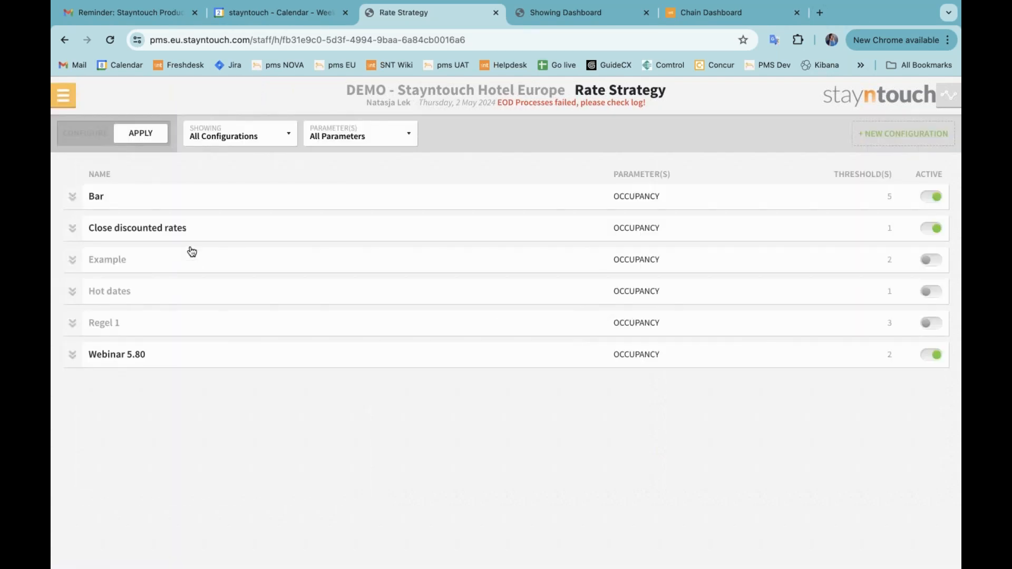
pyautogui.click(174, 199)
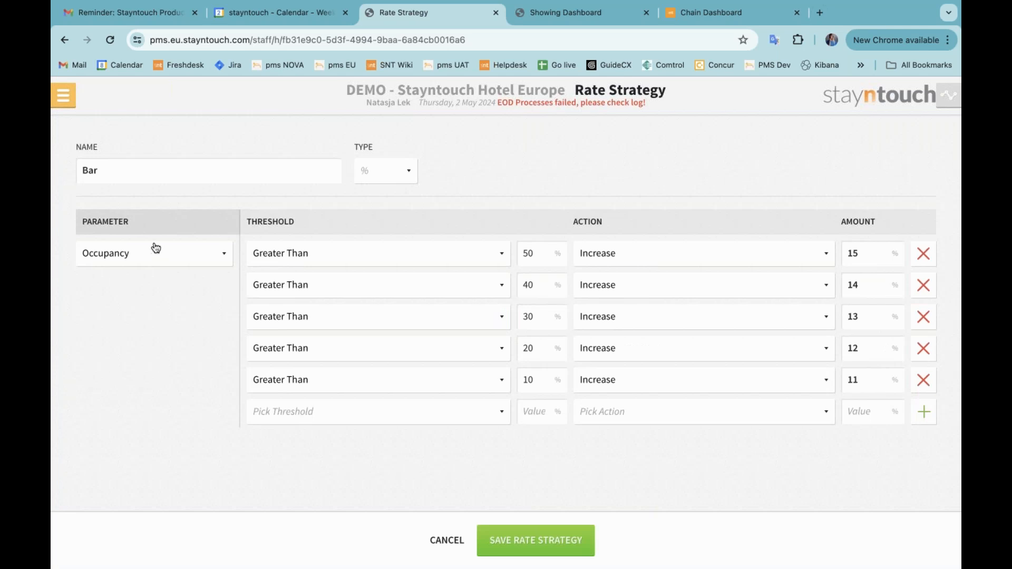
pyautogui.click(428, 549)
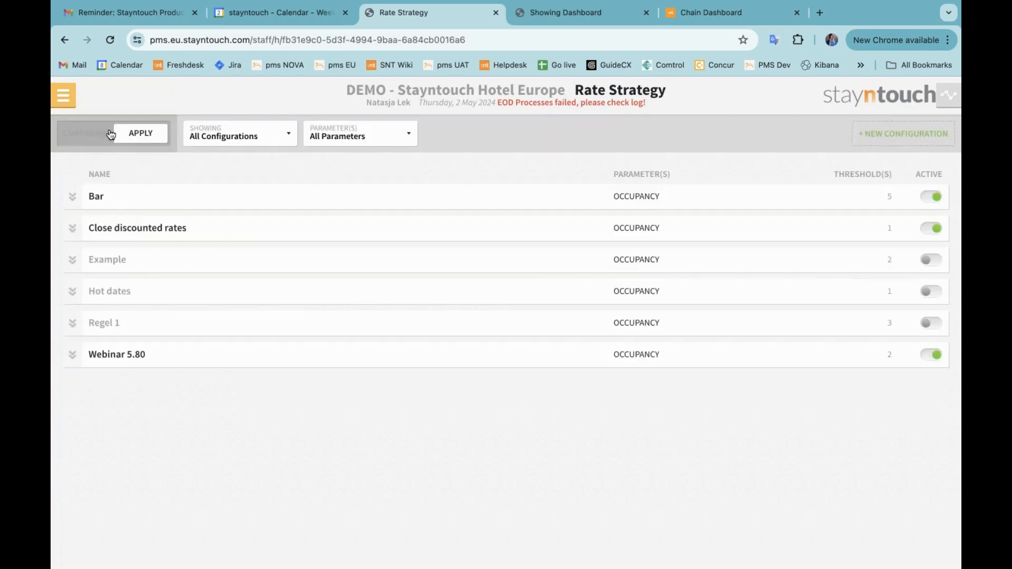
# Switch to applied strategies, open the Bar application, and review its thresholds and the rates it applies to
pyautogui.click(108, 134)
pyautogui.click(140, 136)
pyautogui.click(200, 196)
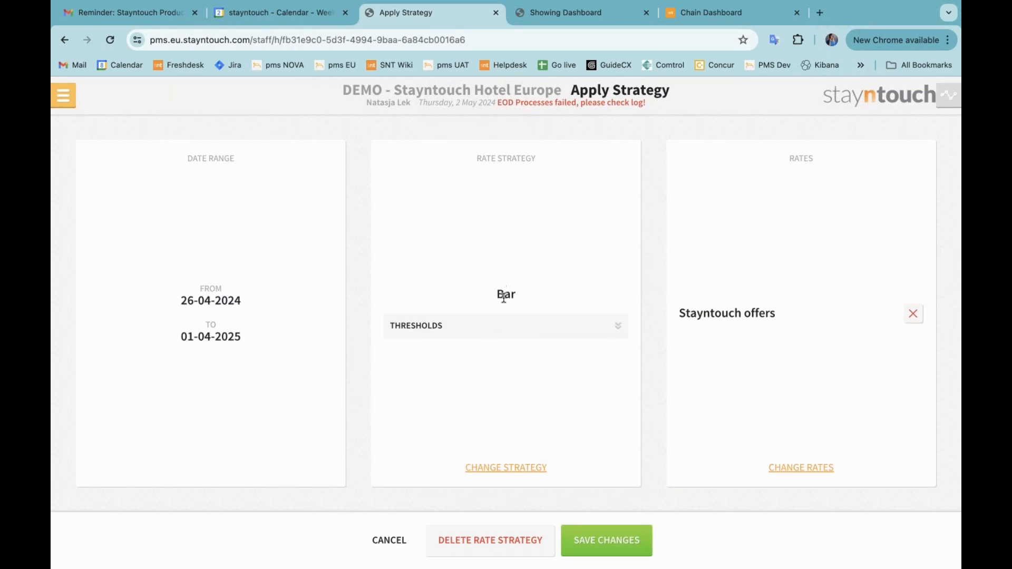
pyautogui.click(528, 331)
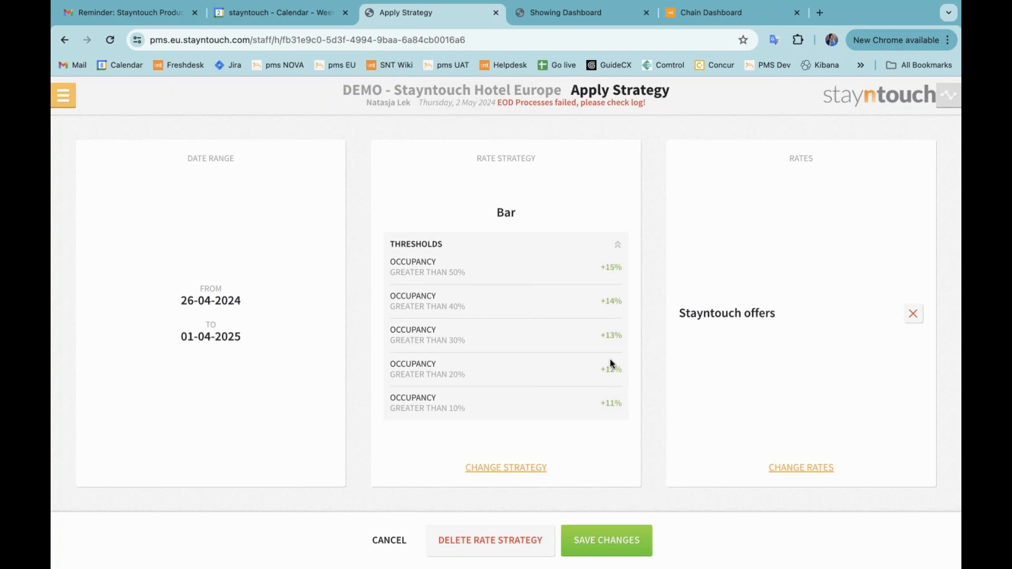
pyautogui.click(801, 469)
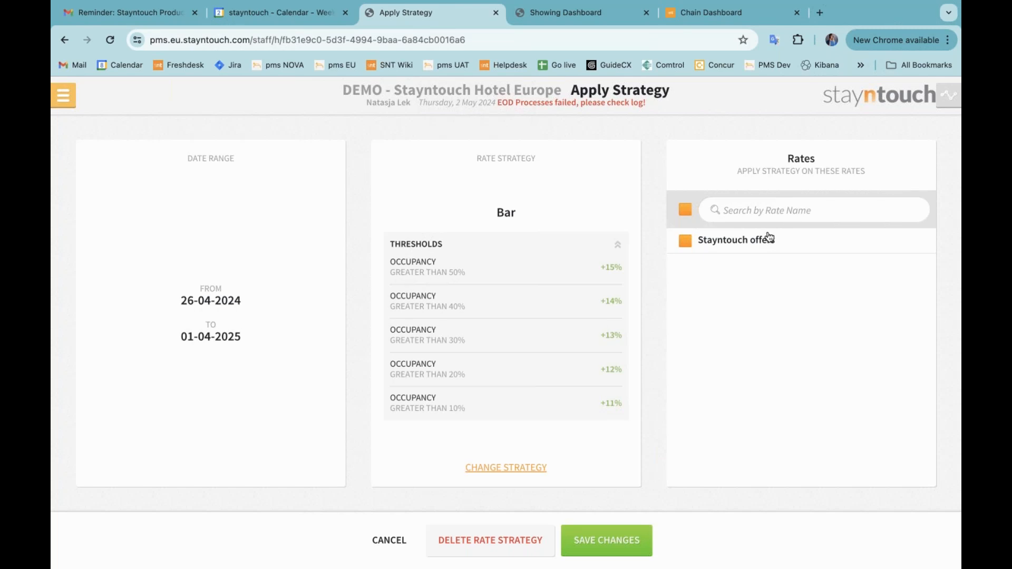
# Open the Rate Manager for 02-05-2024 to 01-06-2024 and show all rates
pyautogui.click(64, 96)
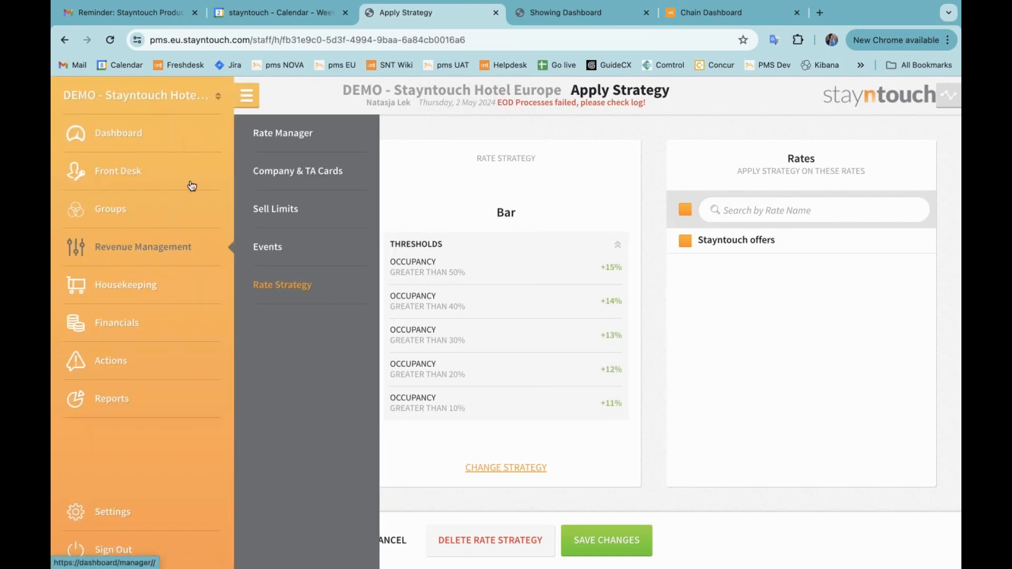
pyautogui.click(290, 135)
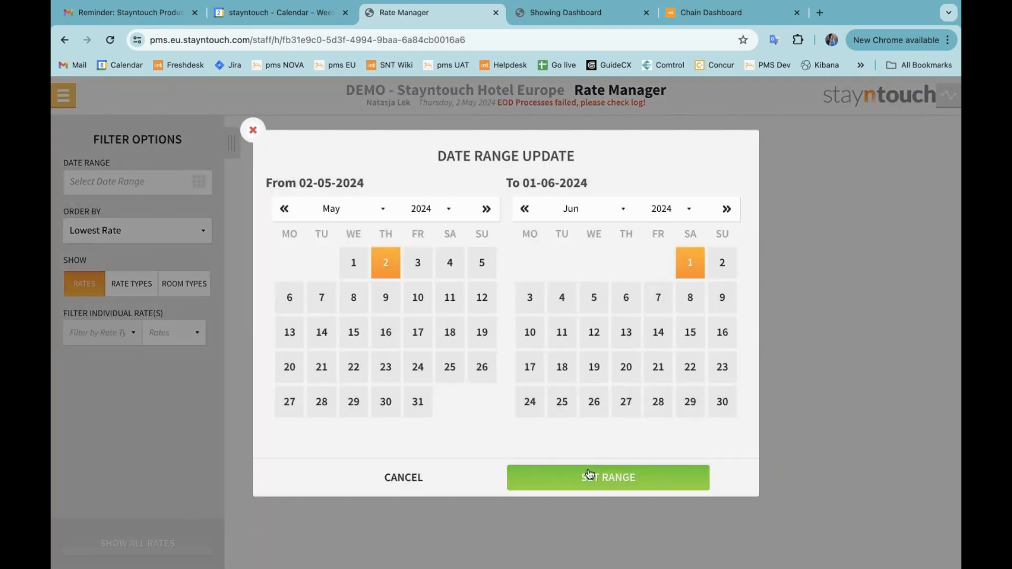
pyautogui.click(590, 473)
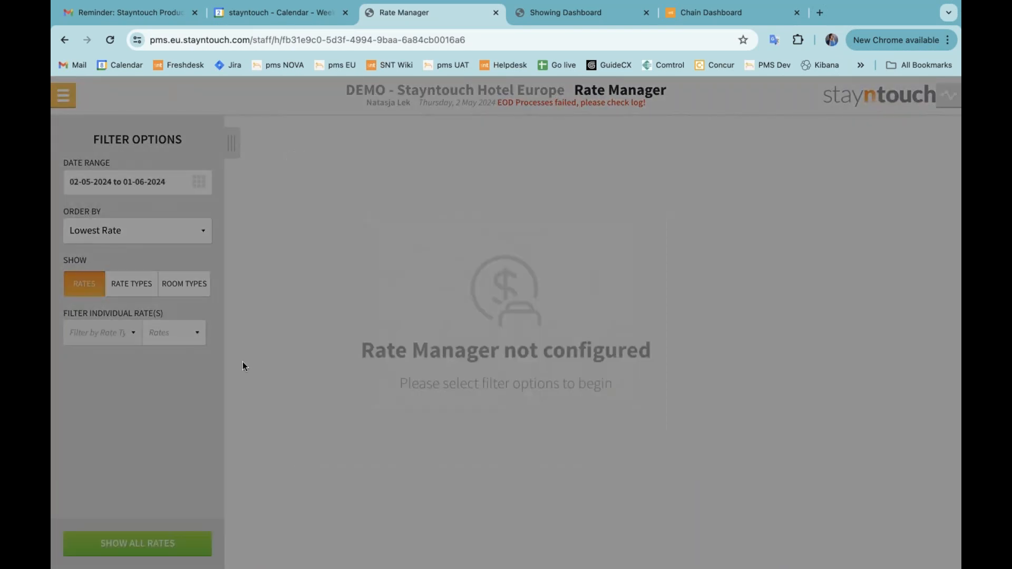
pyautogui.click(162, 542)
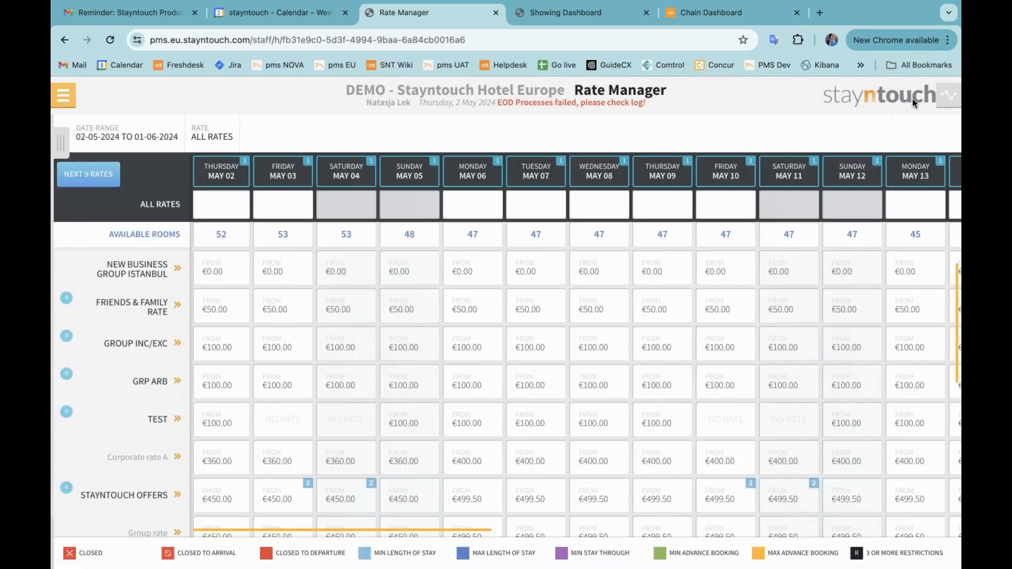
# Check the availability and occupancy view, then open the Stayntouch Offers rate's room-type prices
pyautogui.click(947, 96)
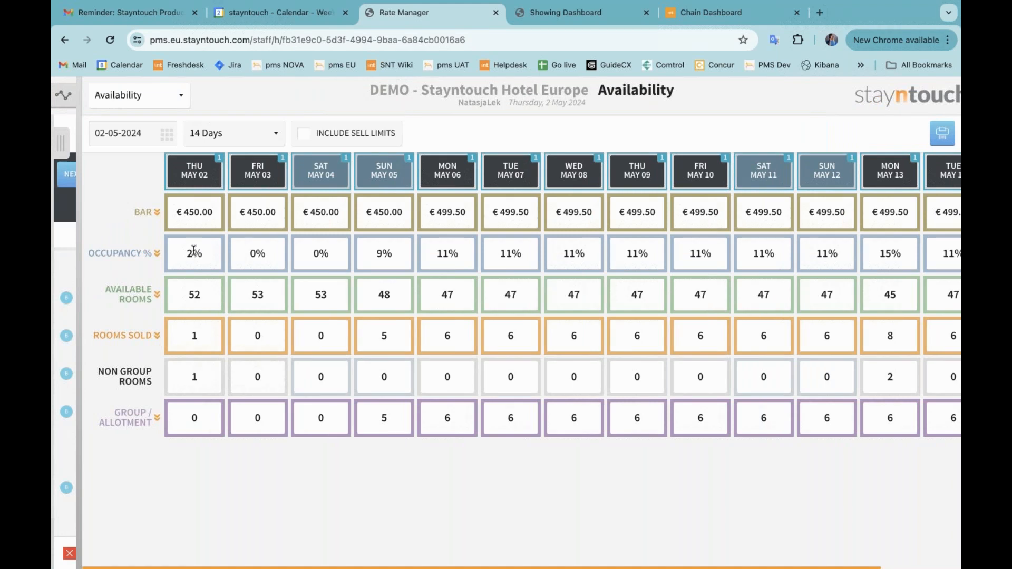
pyautogui.click(62, 93)
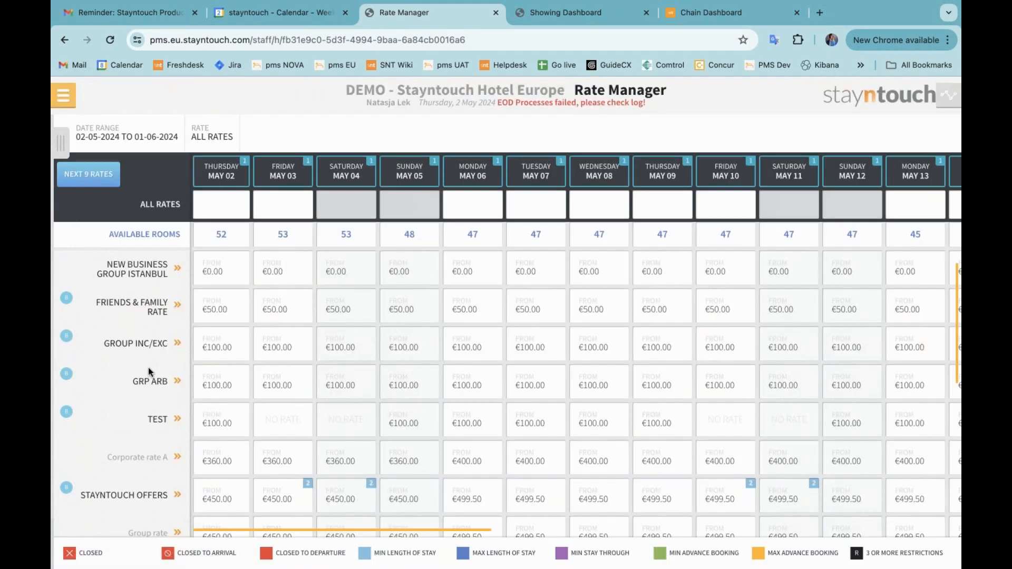
pyautogui.scroll(-1, 168, 455)
pyautogui.click(168, 455)
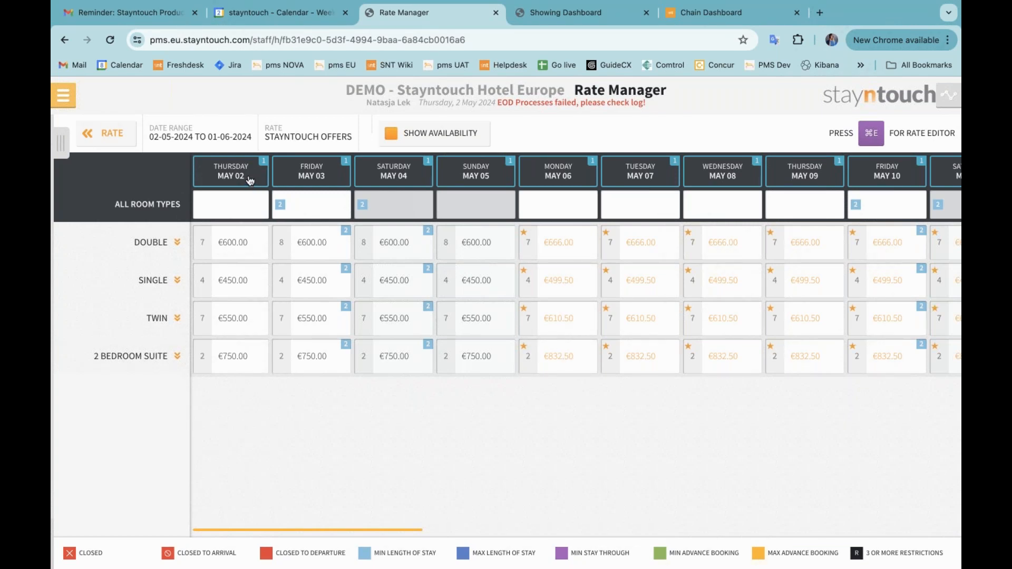
# Go to the hotel admin settings and open the list of rates
pyautogui.click(62, 97)
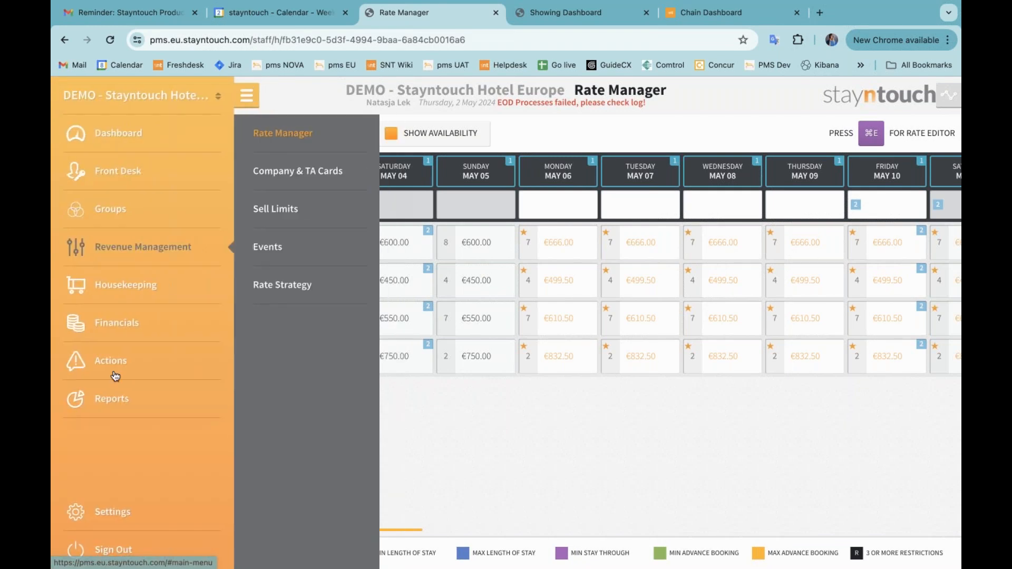
pyautogui.click(135, 512)
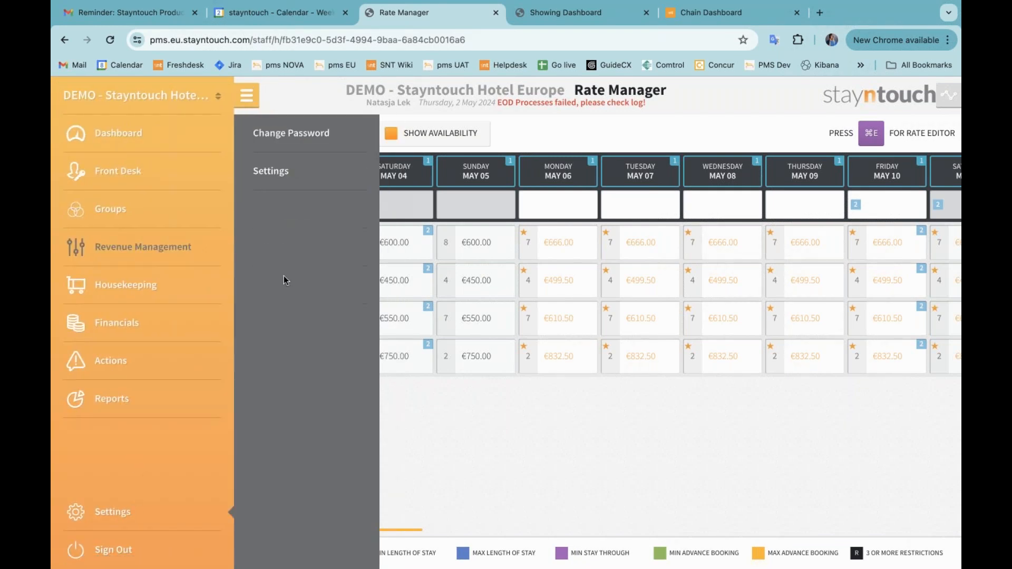
pyautogui.click(271, 172)
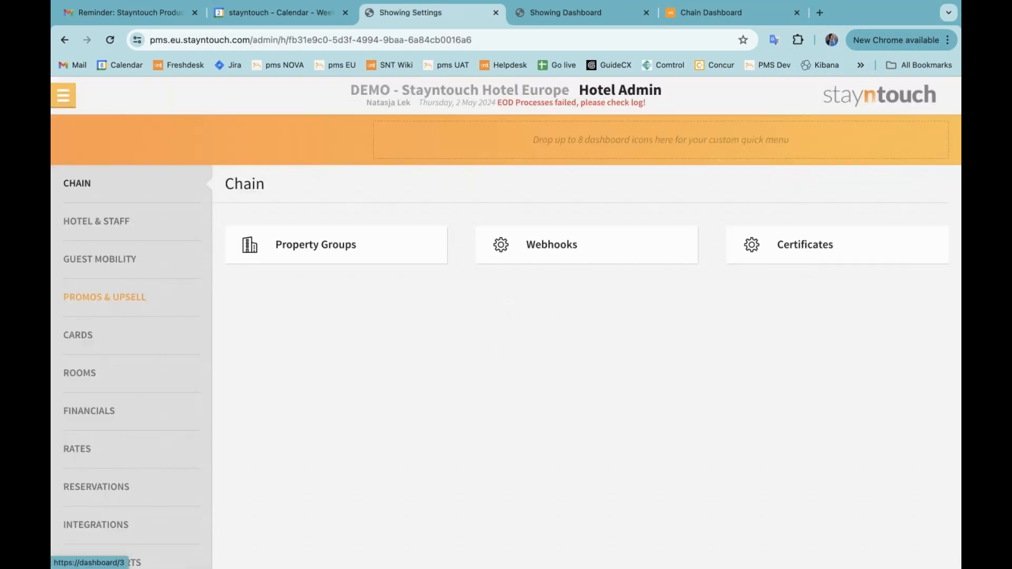
pyautogui.click(97, 451)
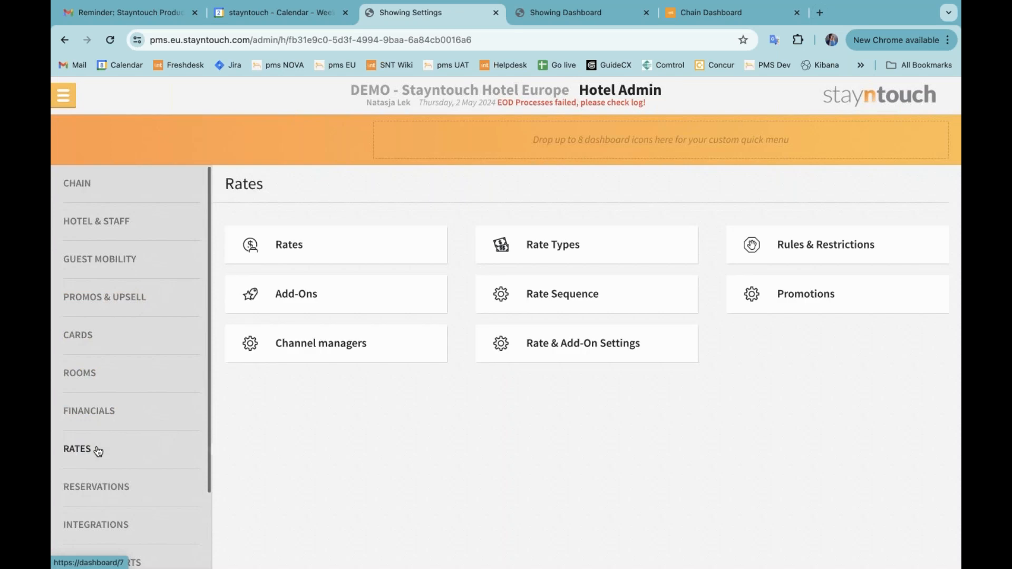
pyautogui.click(317, 243)
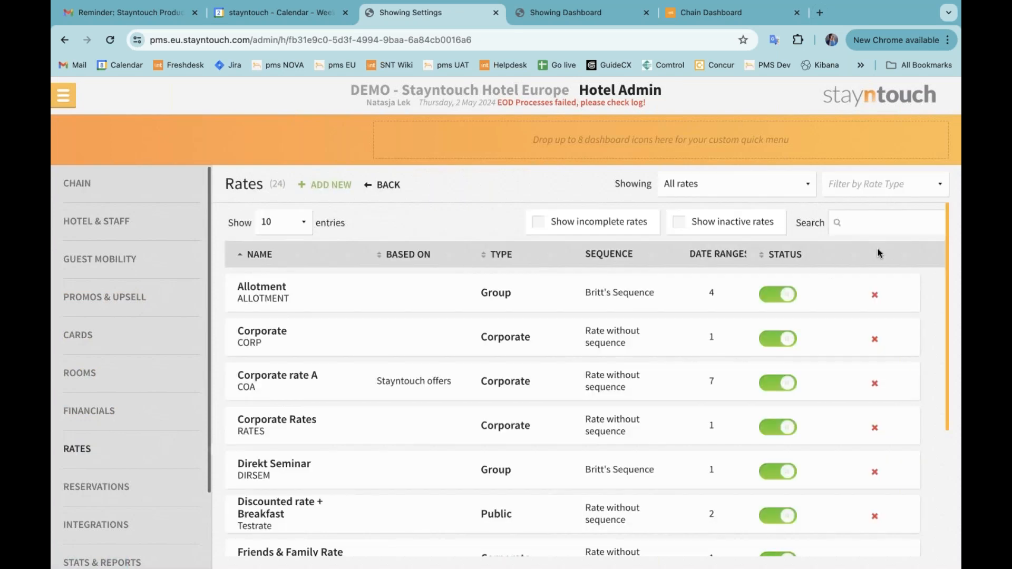
# Search the rates for "stayntouch of" and open the Stayntouch offers rate on the second page
pyautogui.click(885, 226)
pyautogui.write('stayntouch of')
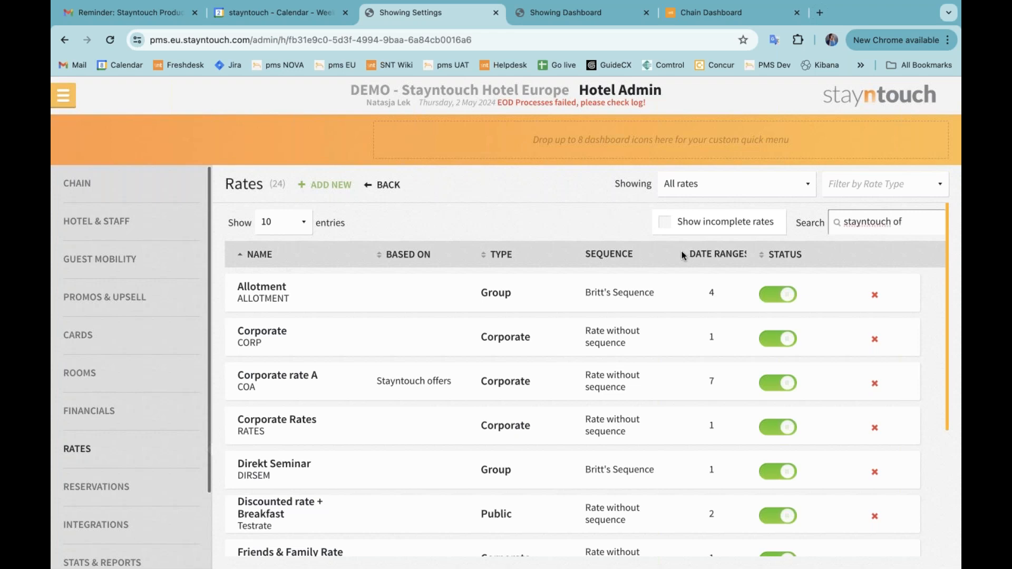
pyautogui.scroll(-4, 446, 423)
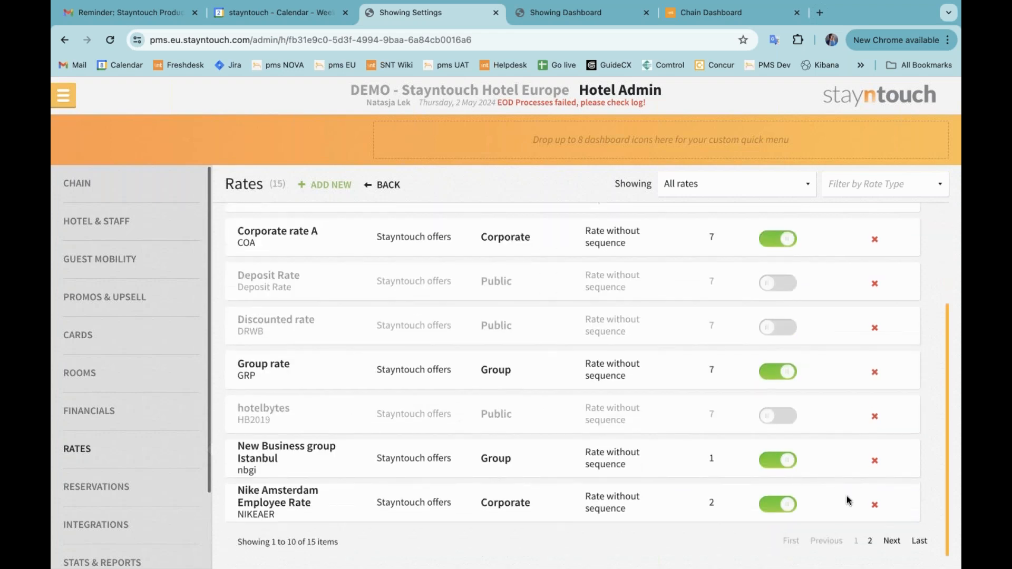
pyautogui.click(871, 540)
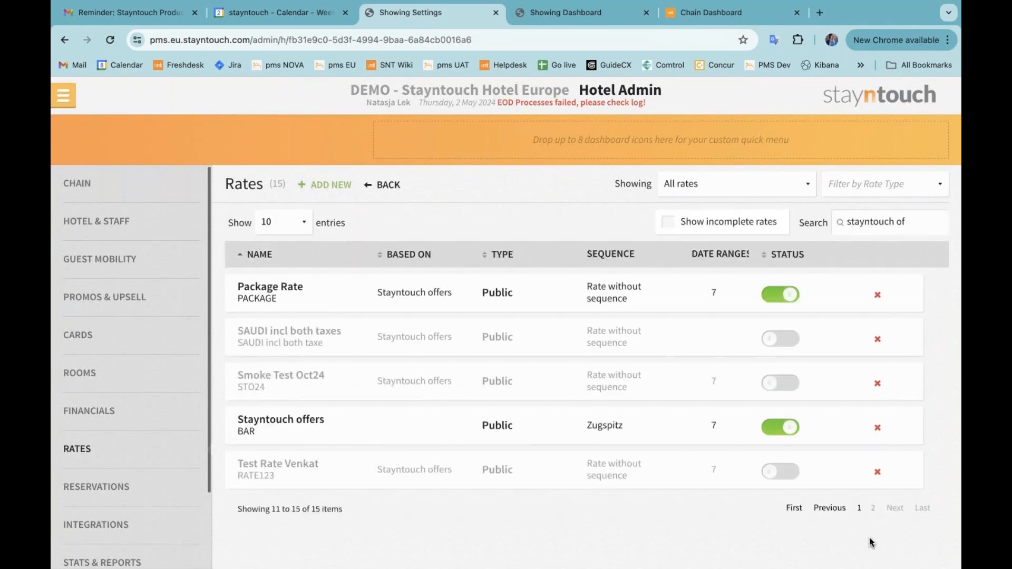
pyautogui.click(302, 421)
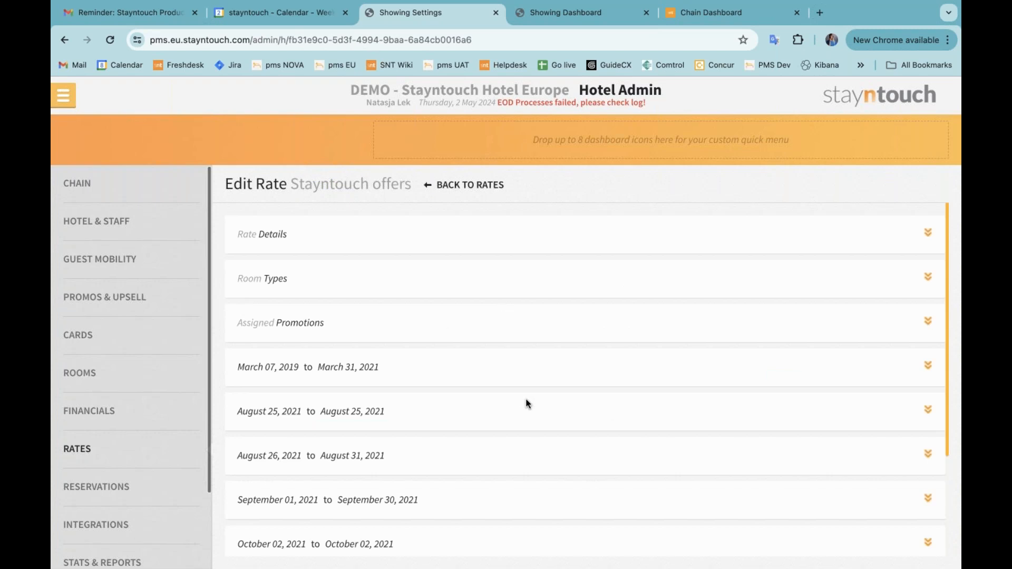
# Review the Stayntouch offers rate's details and its activity log entries from the rate strategy
pyautogui.click(494, 234)
pyautogui.scroll(-8, 520, 432)
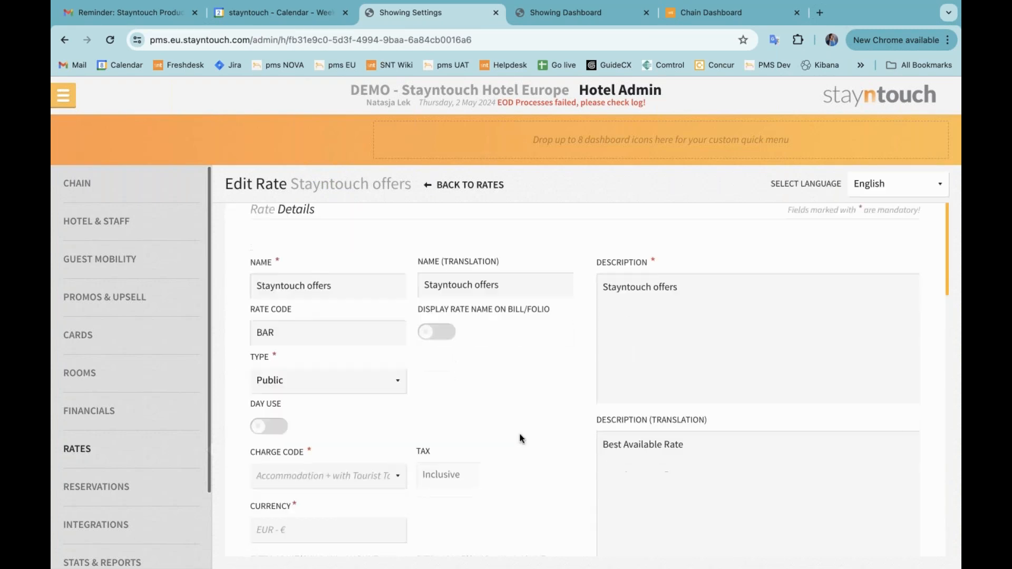
pyautogui.scroll(-2, 520, 439)
pyautogui.click(515, 415)
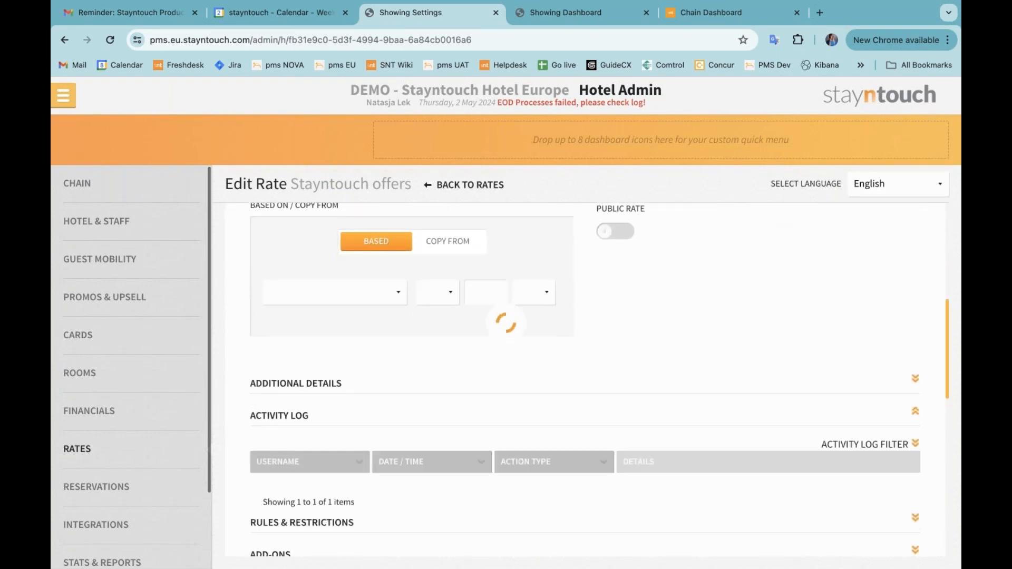
pyautogui.scroll(-3, 517, 449)
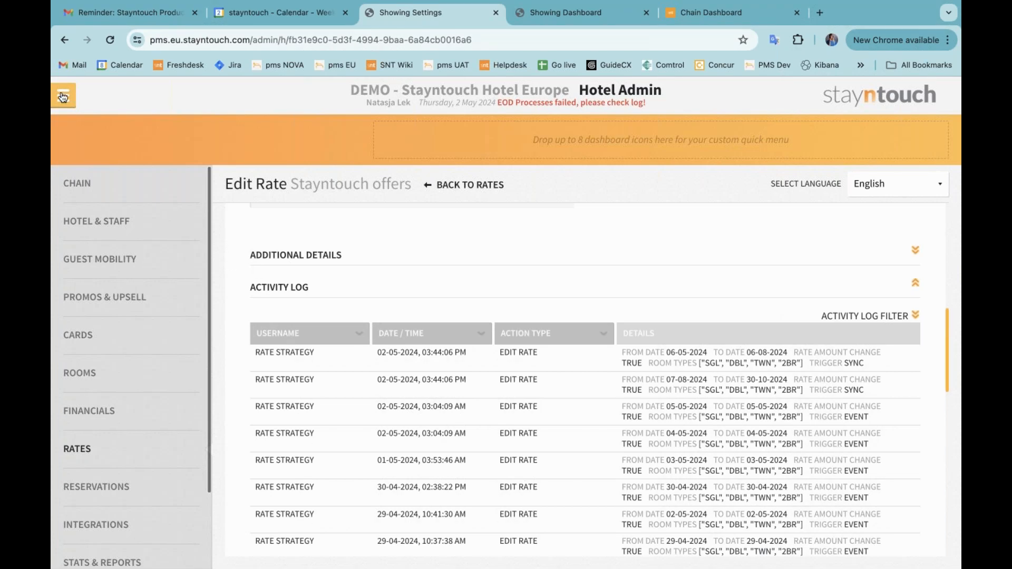
# Open the Hotel Automation company card by searching Company & TA Cards for "hotel aut"
pyautogui.click(63, 96)
pyautogui.click(119, 134)
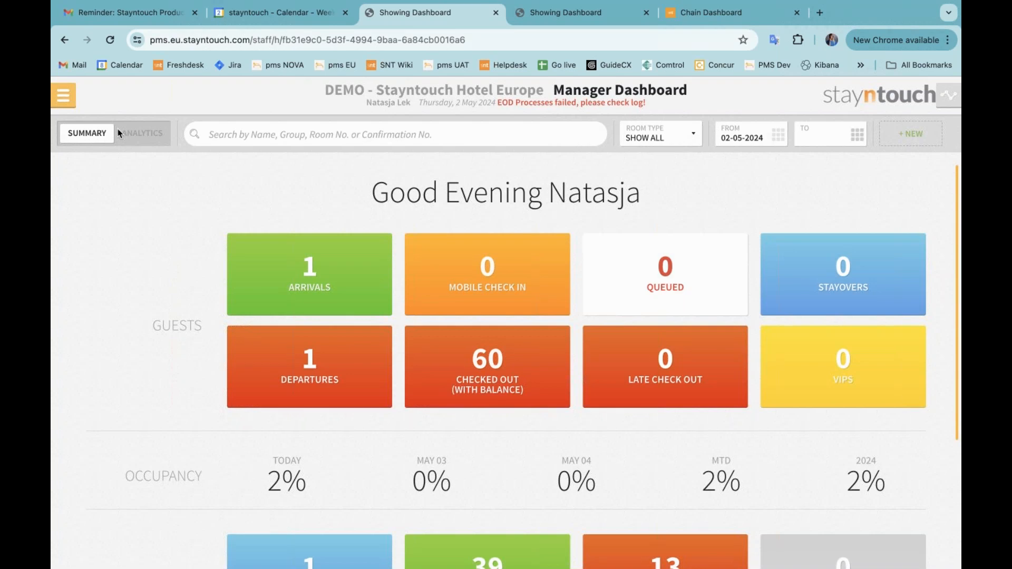
pyautogui.click(72, 102)
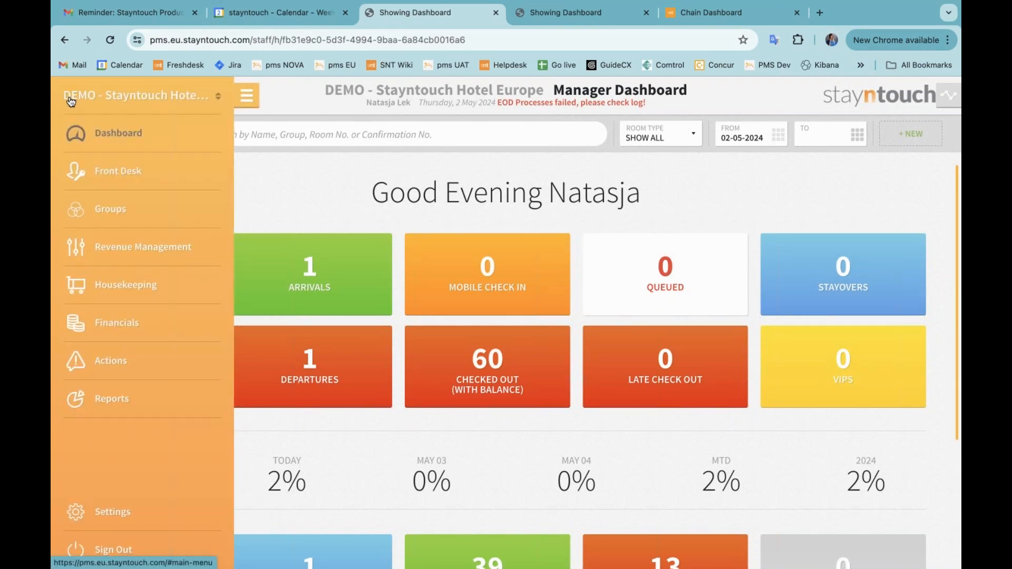
pyautogui.click(123, 256)
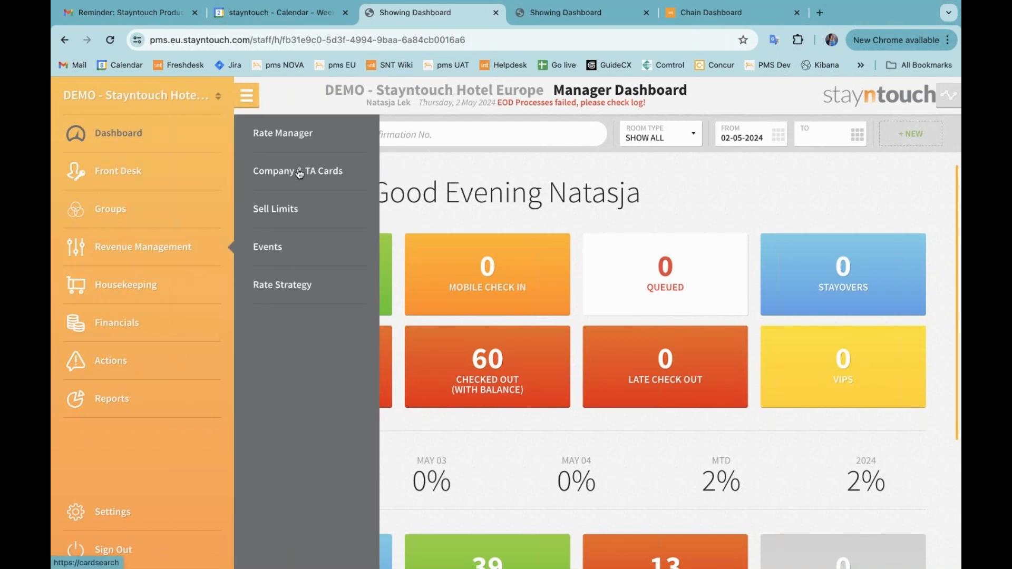
pyautogui.click(296, 129)
pyautogui.write('hotel aut')
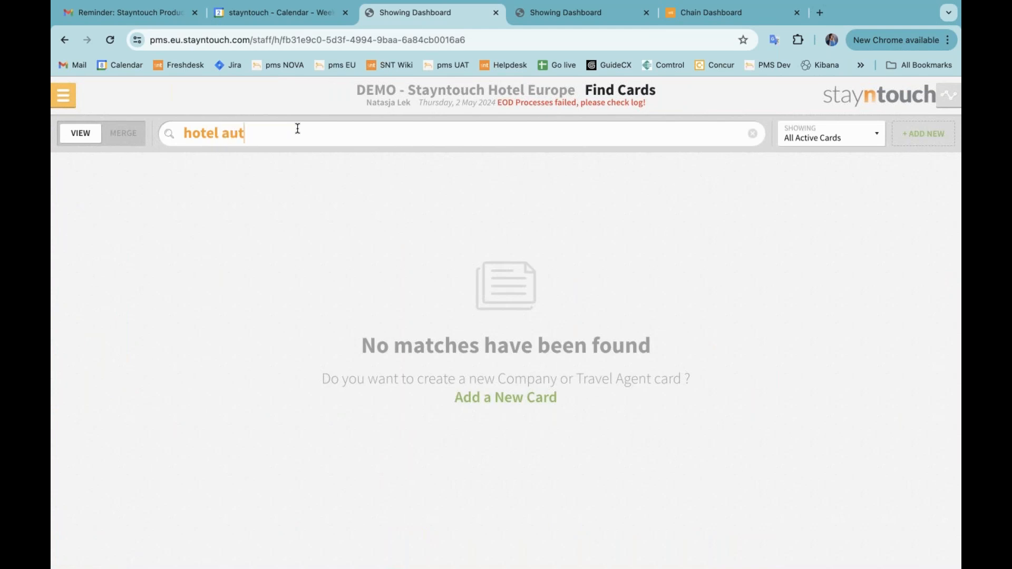
pyautogui.click(346, 208)
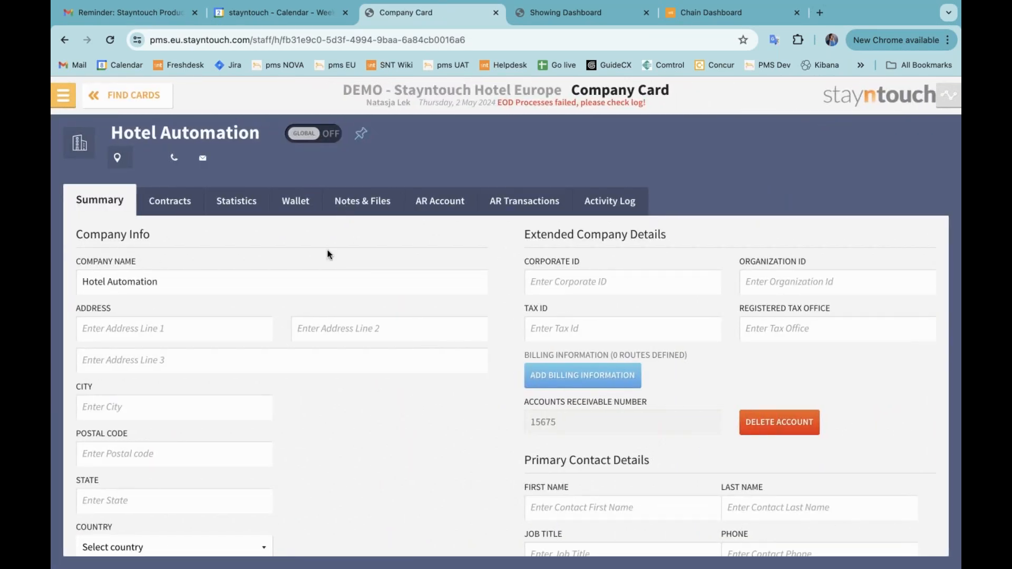
# Post a note "Webinar note" on the company card, shared to all reservations
pyautogui.click(358, 207)
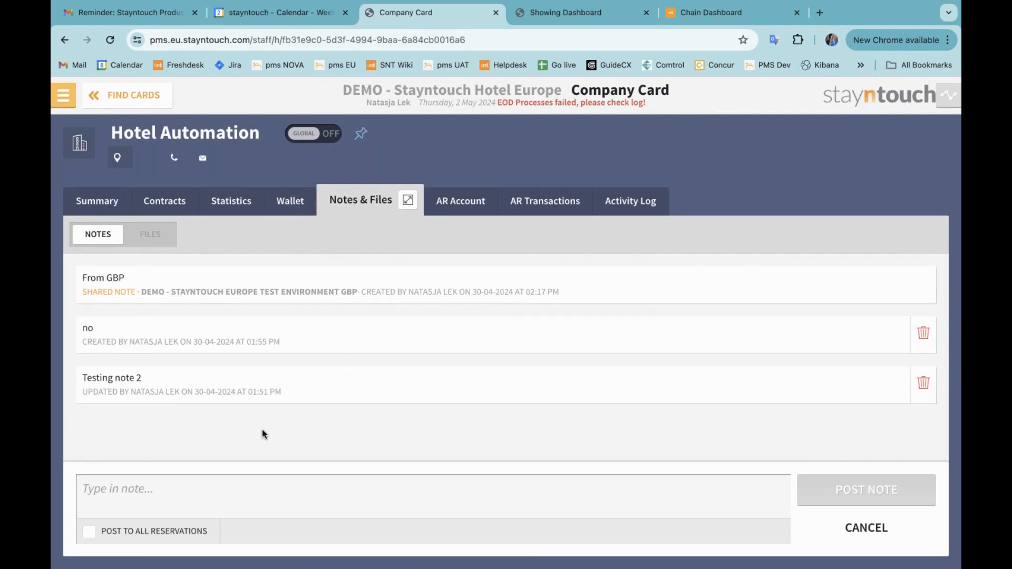
pyautogui.click(233, 489)
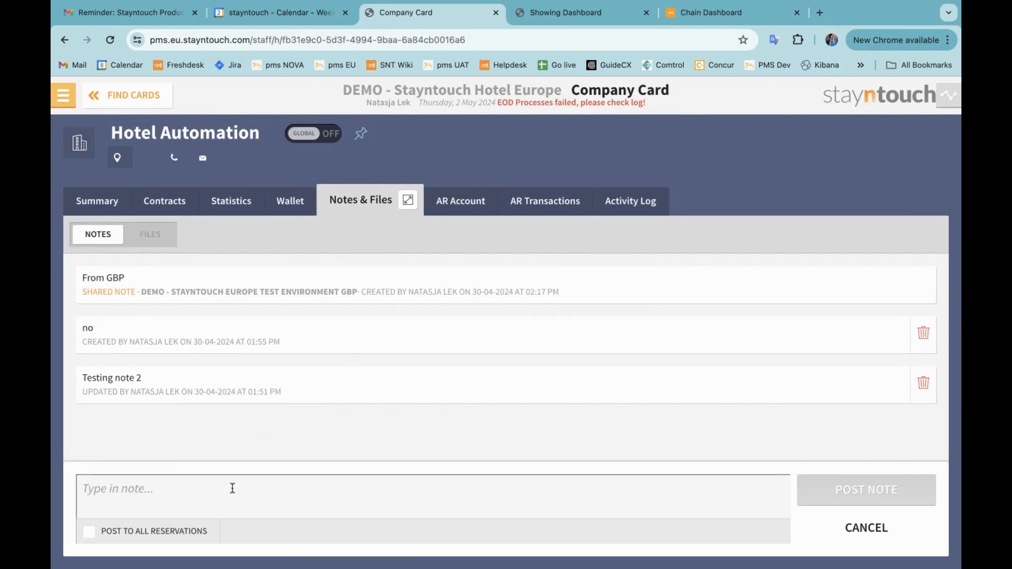
pyautogui.write('We')
pyautogui.press('BackSpace')
pyautogui.press('BackSpace')
pyautogui.write('Webinar note')
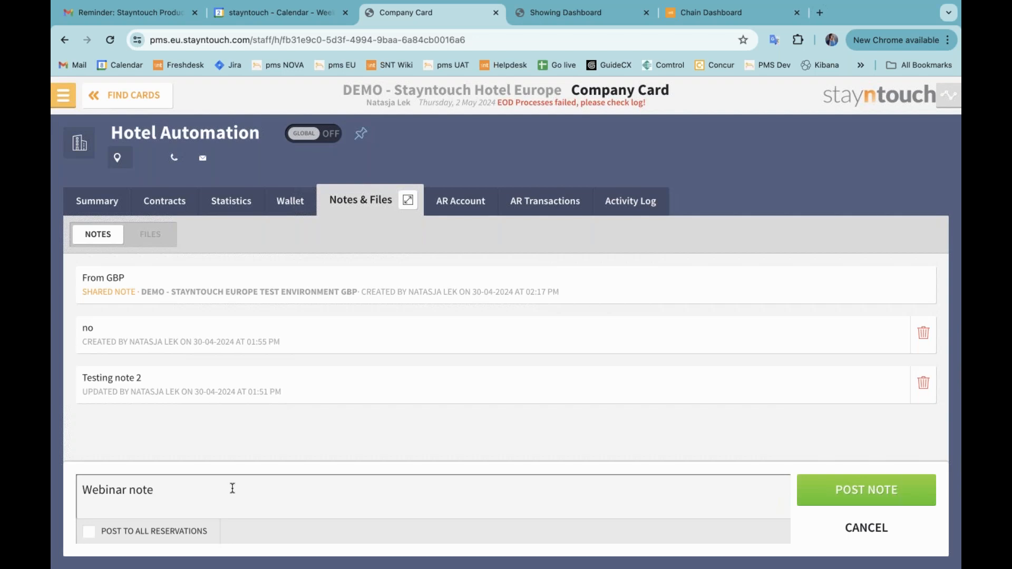
pyautogui.click(144, 534)
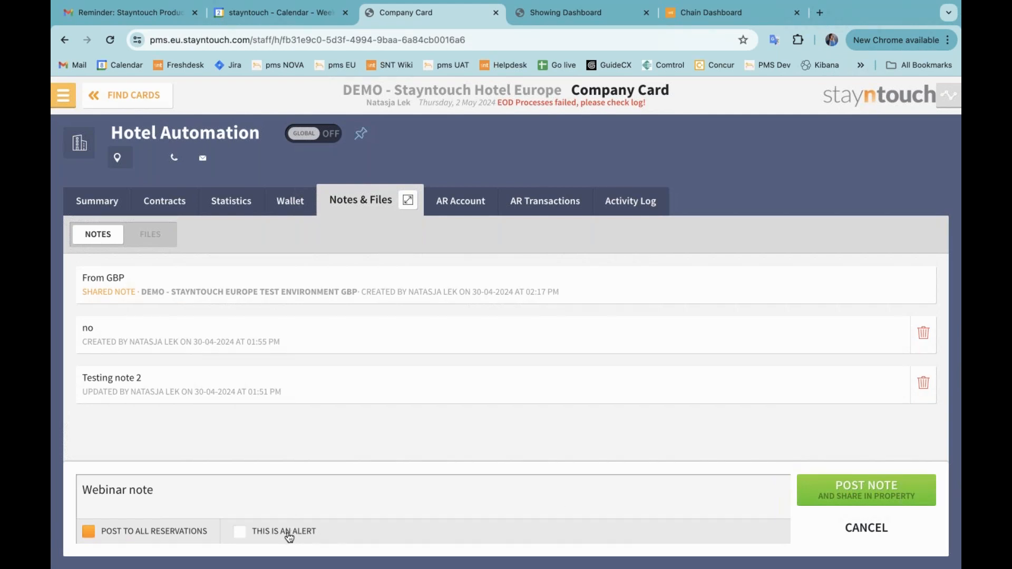
pyautogui.click(862, 495)
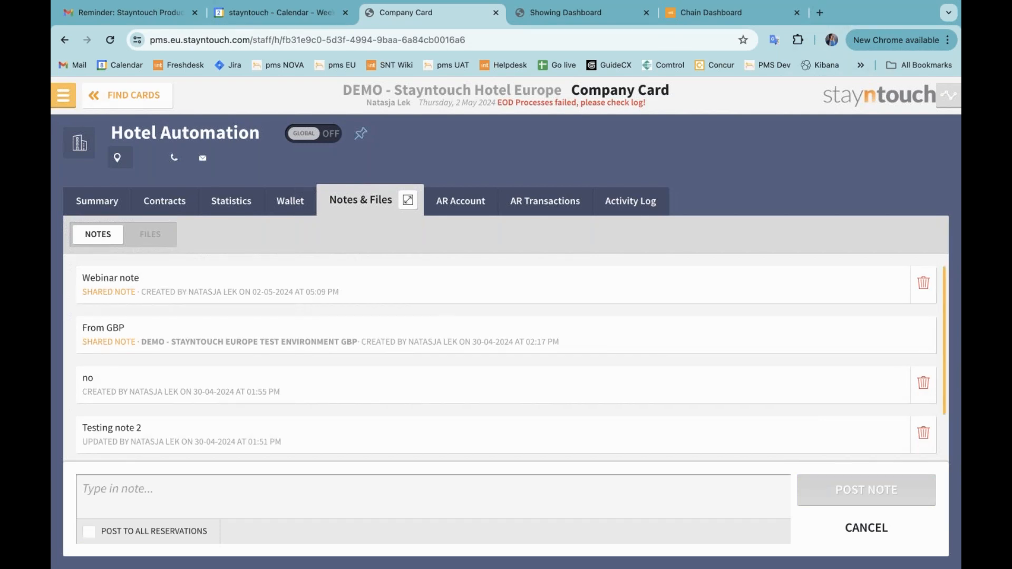
# Open today's arriving reservation's stay card from the dashboard arrivals and close the deposit prompt
pyautogui.click(67, 102)
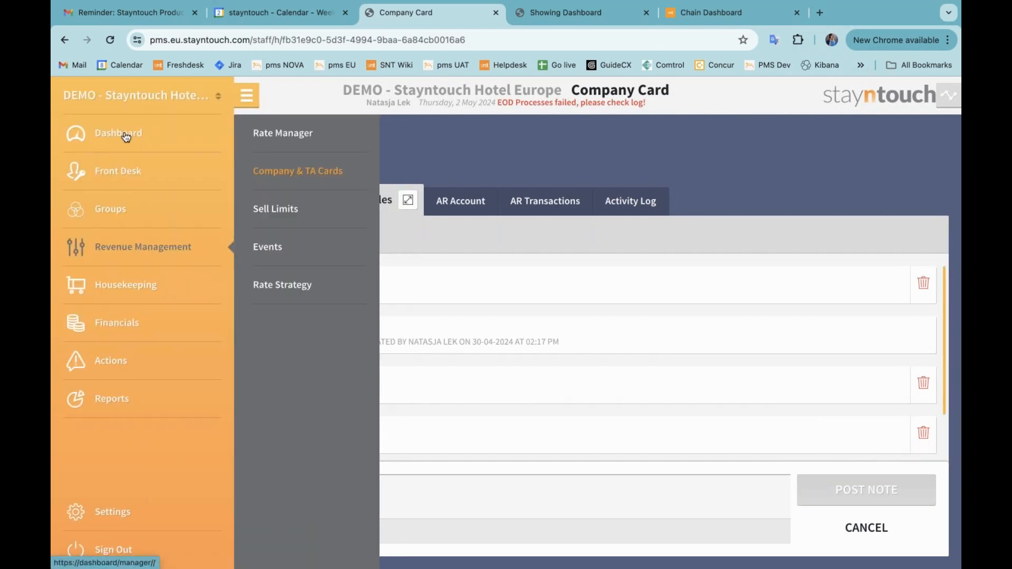
pyautogui.click(126, 137)
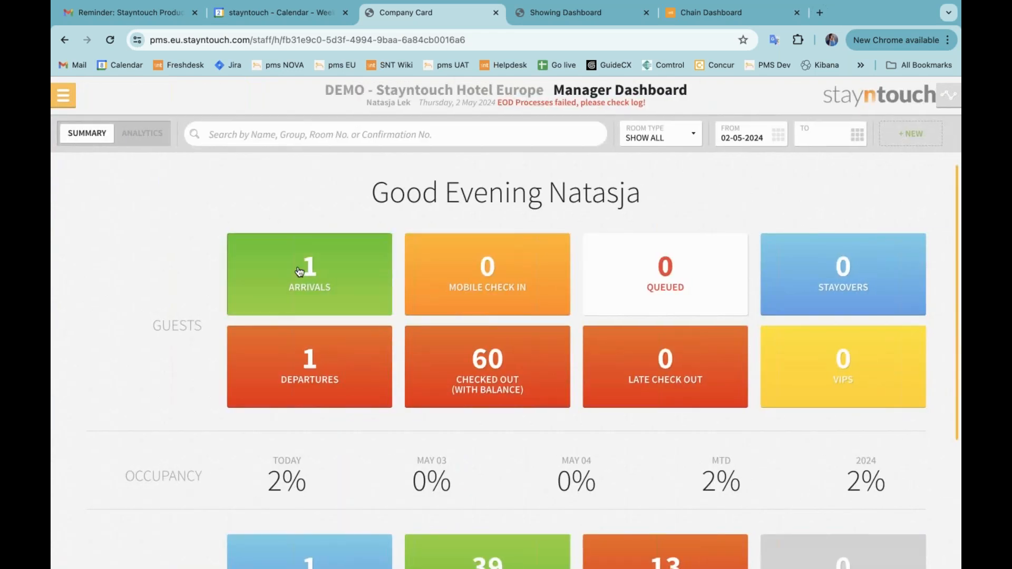
pyautogui.click(298, 271)
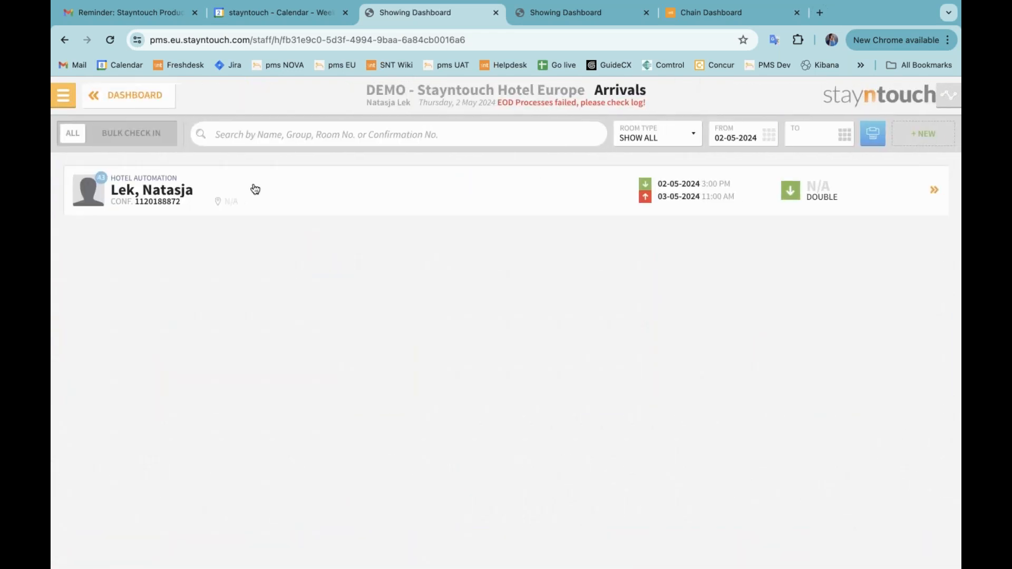
pyautogui.click(254, 188)
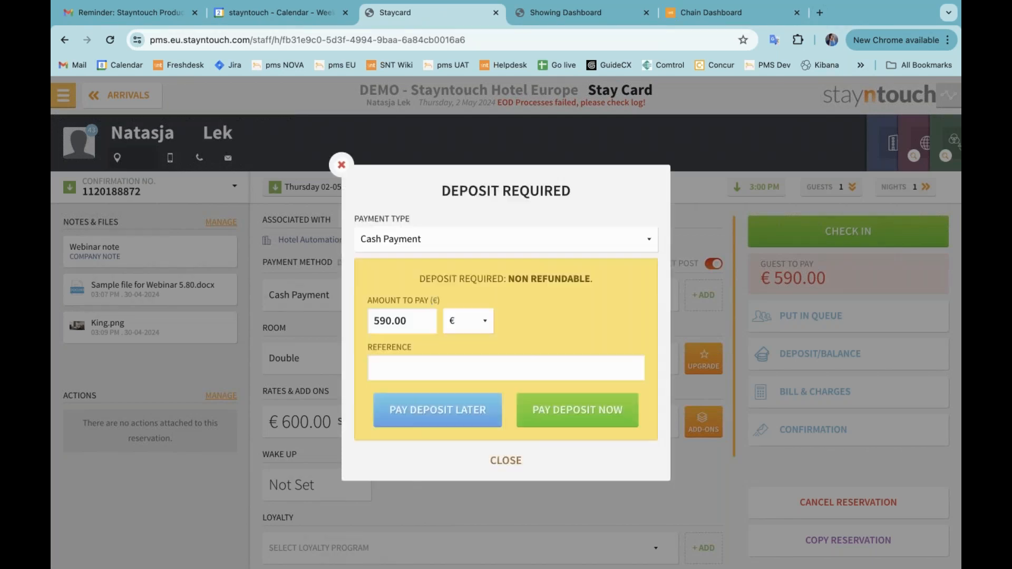
pyautogui.click(506, 461)
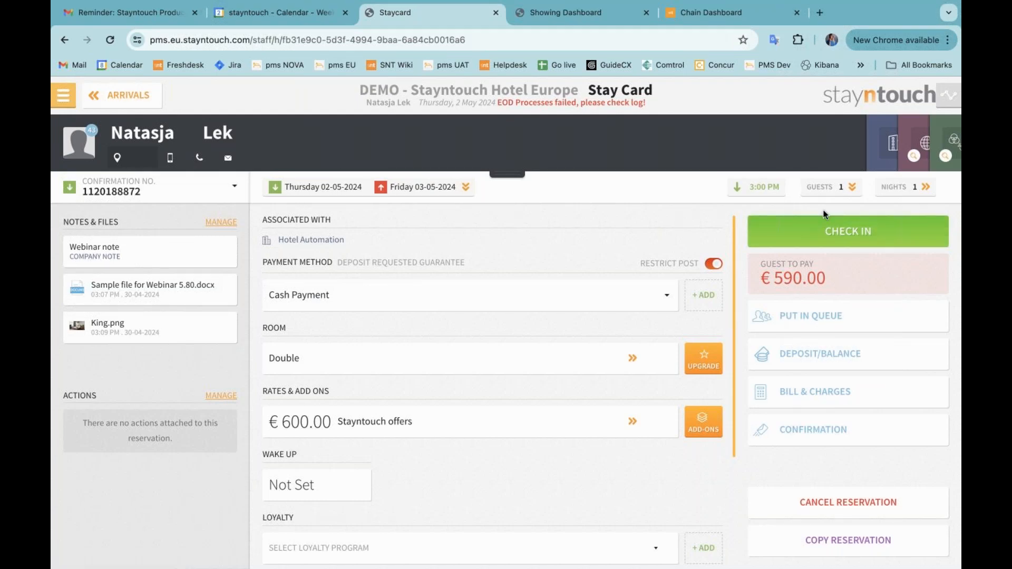
# Mark the shared "Webinar note" as an alert from the reservation's attached company card
pyautogui.click(891, 147)
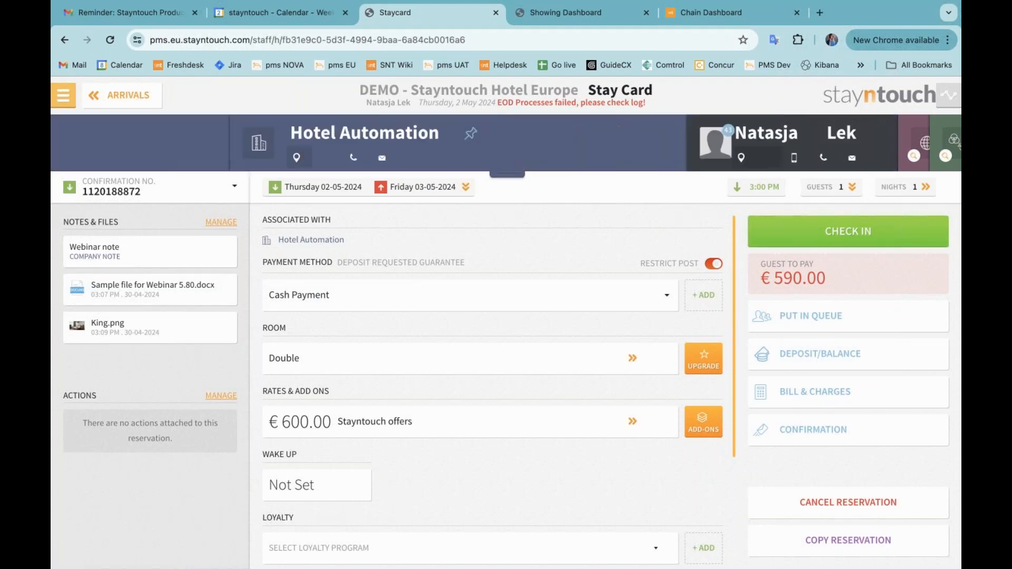
pyautogui.click(517, 175)
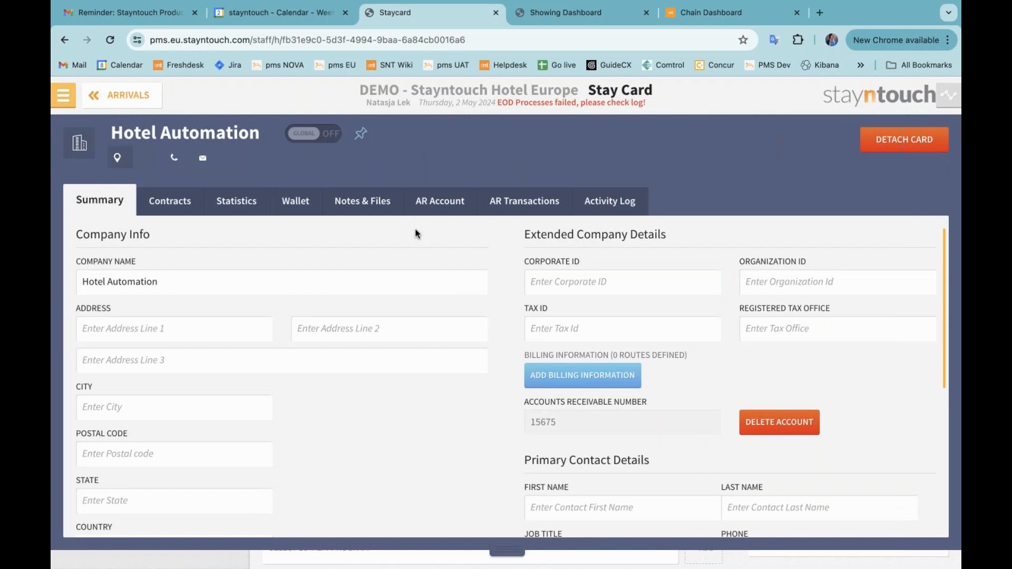
pyautogui.click(358, 206)
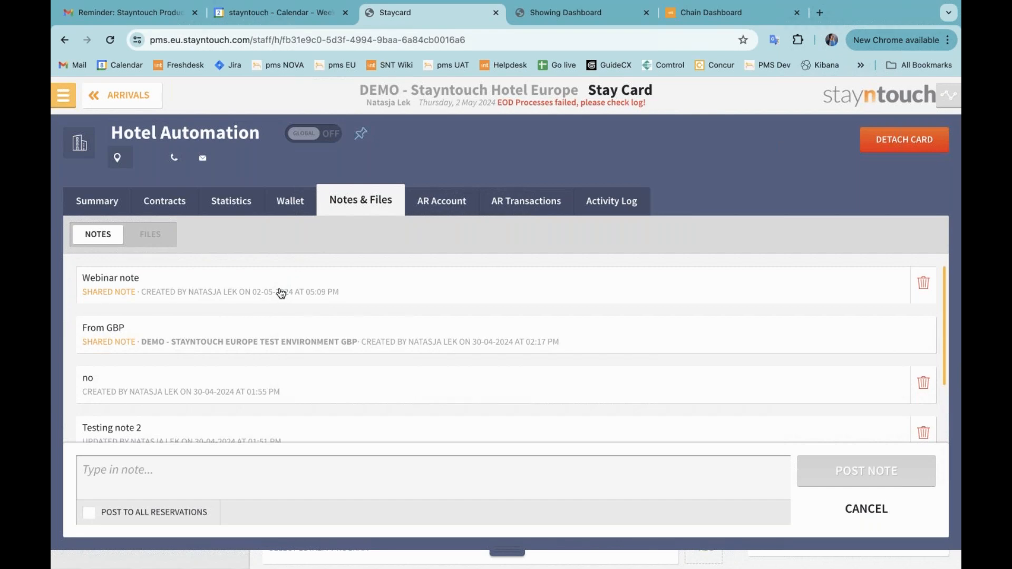
pyautogui.click(344, 290)
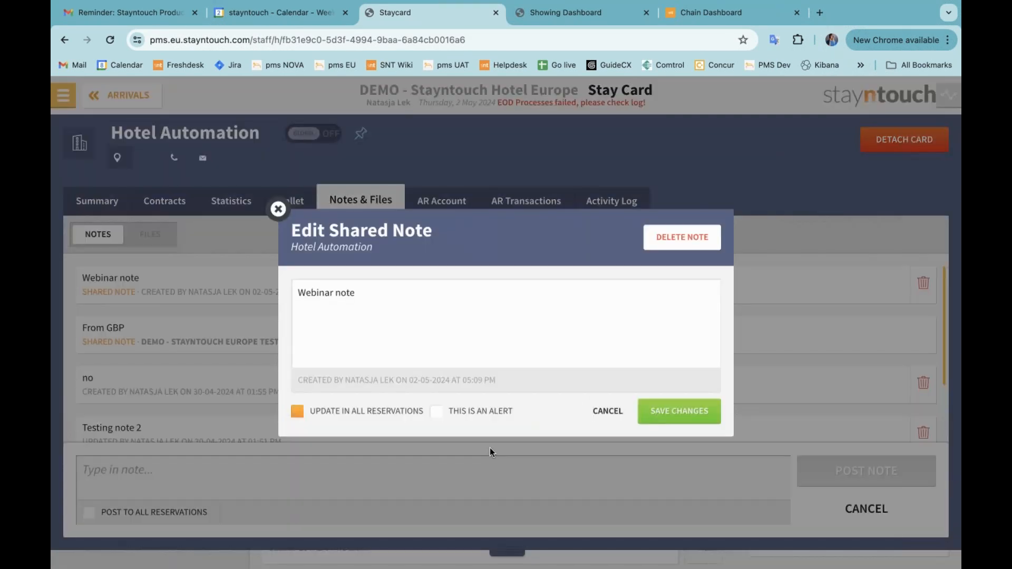
pyautogui.click(471, 416)
pyautogui.click(703, 415)
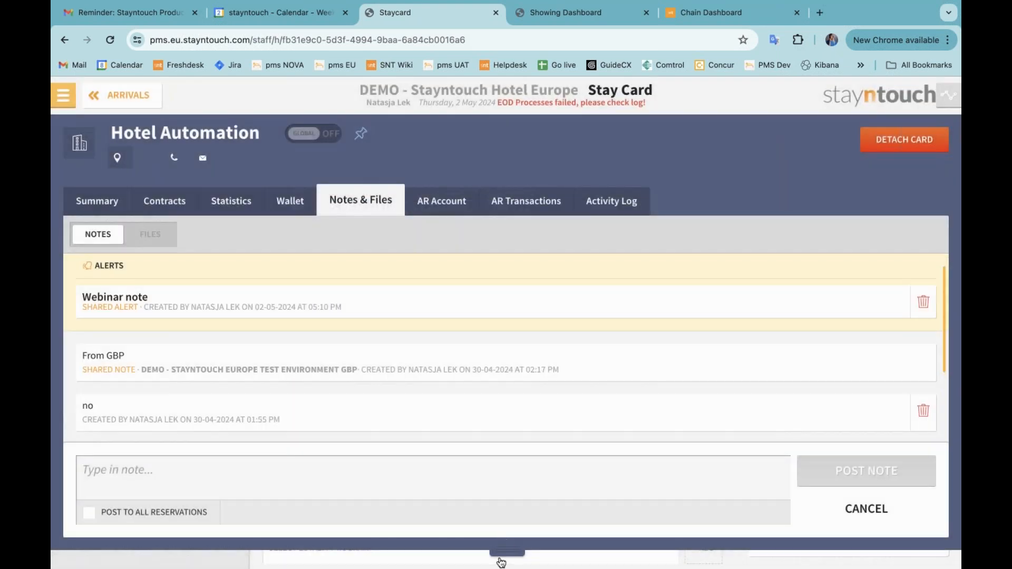
pyautogui.click(501, 557)
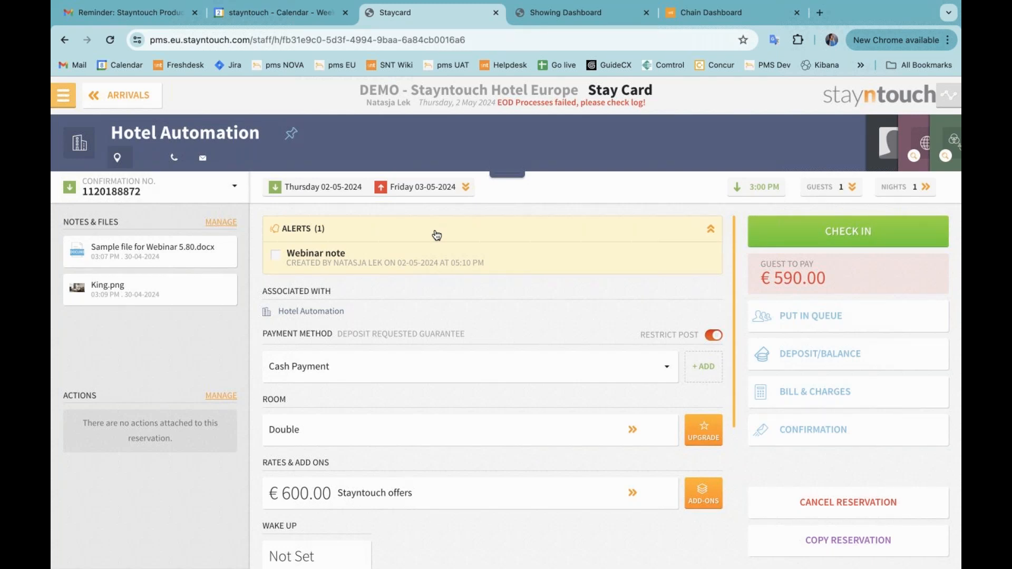
# Remove the alert flag from the "Webinar note" and review the company card's activity log
pyautogui.click(505, 176)
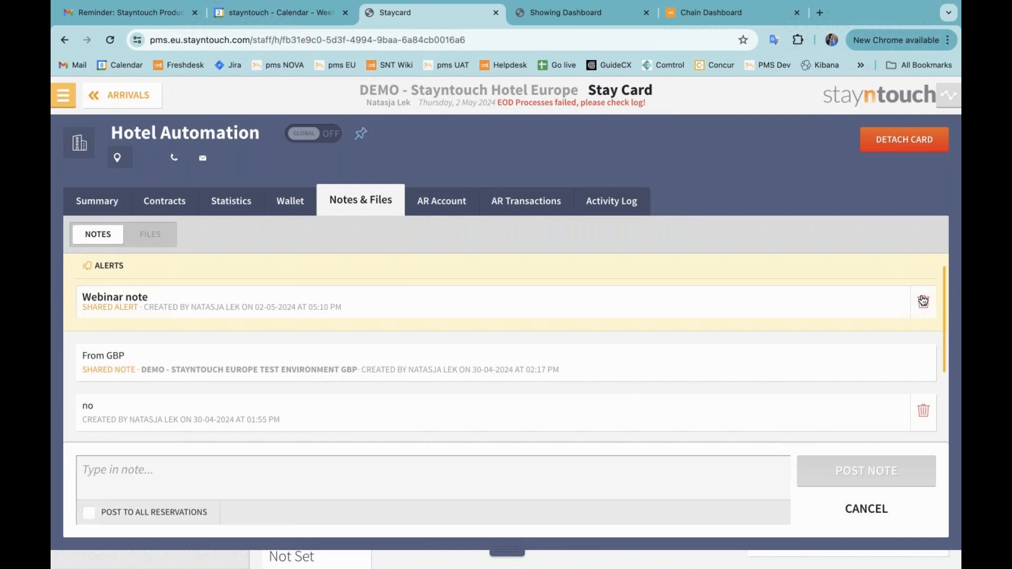
pyautogui.click(478, 296)
pyautogui.click(463, 412)
pyautogui.click(670, 413)
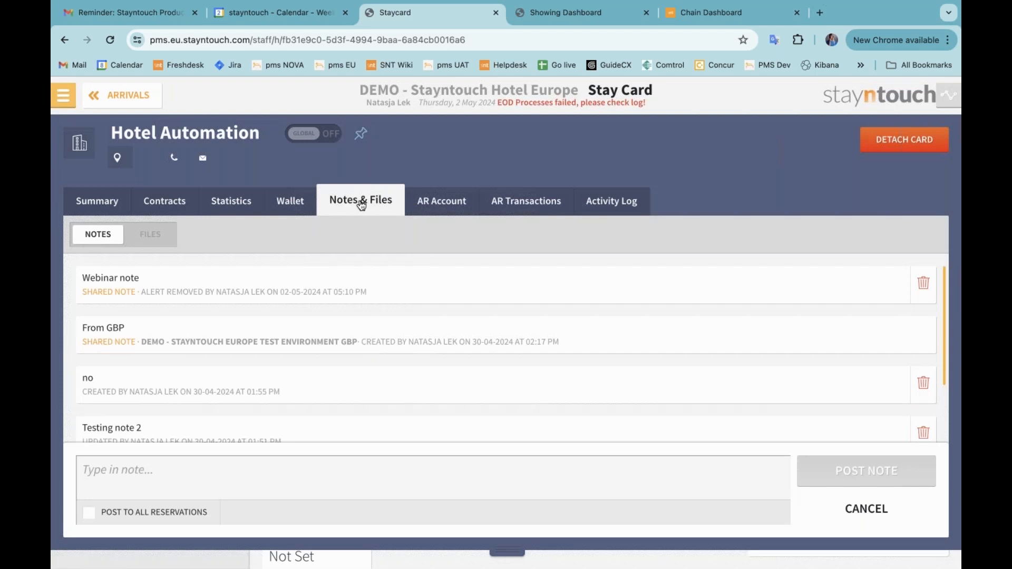
pyautogui.click(613, 208)
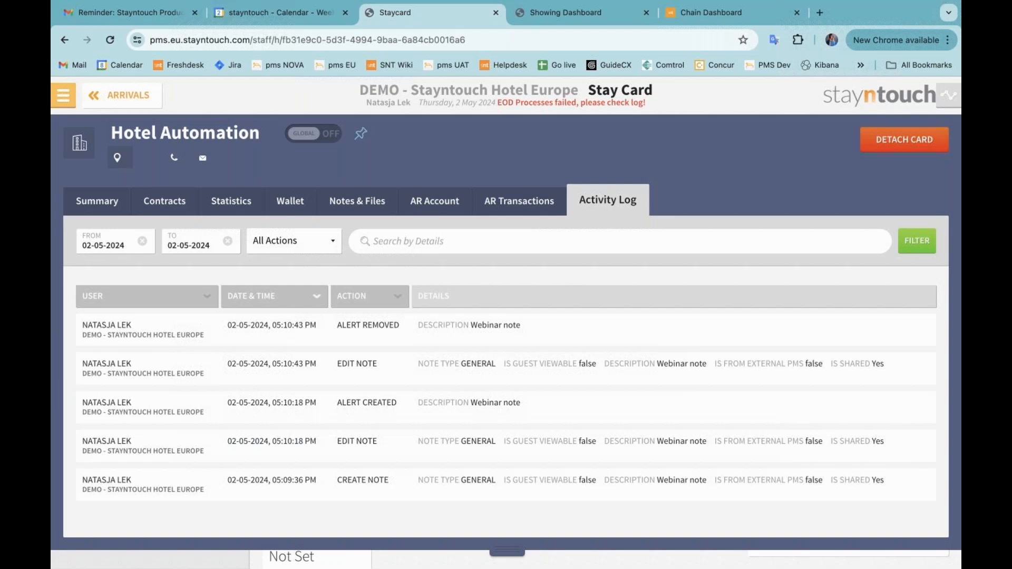
# Reopen the Hotel Automation company card by searching Company & TA Cards for "Hotel aut"
pyautogui.click(508, 552)
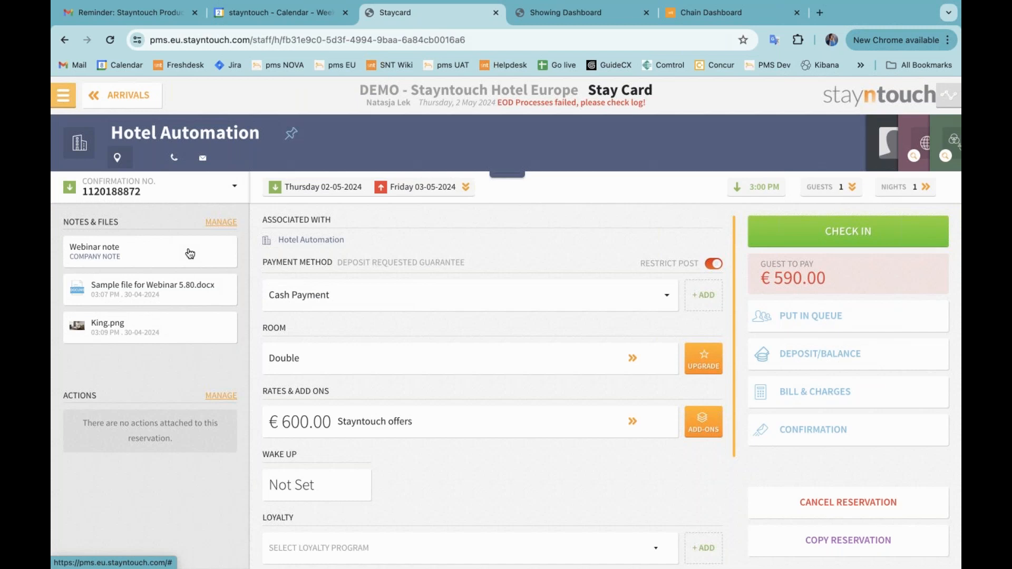
pyautogui.click(63, 95)
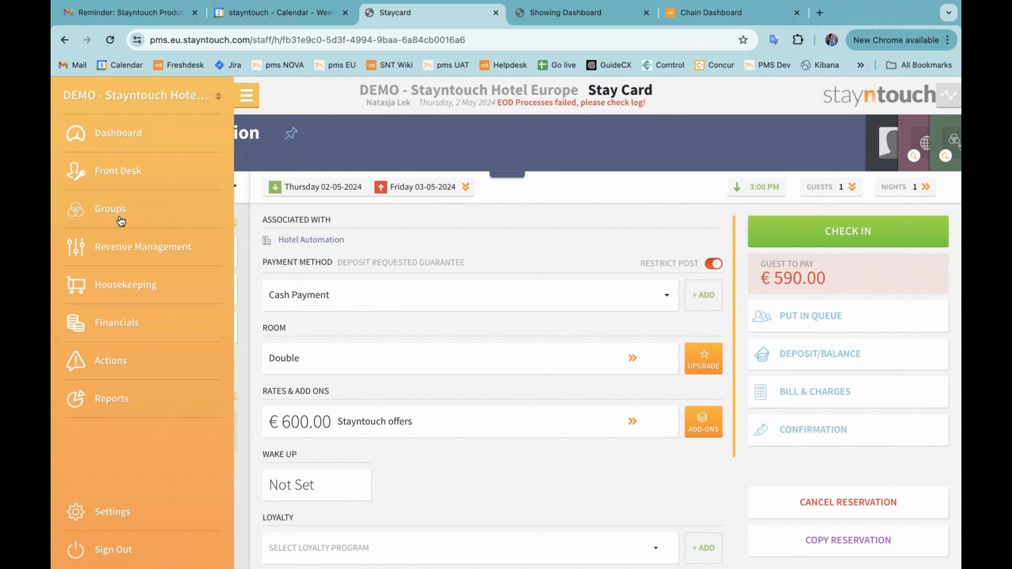
pyautogui.click(131, 251)
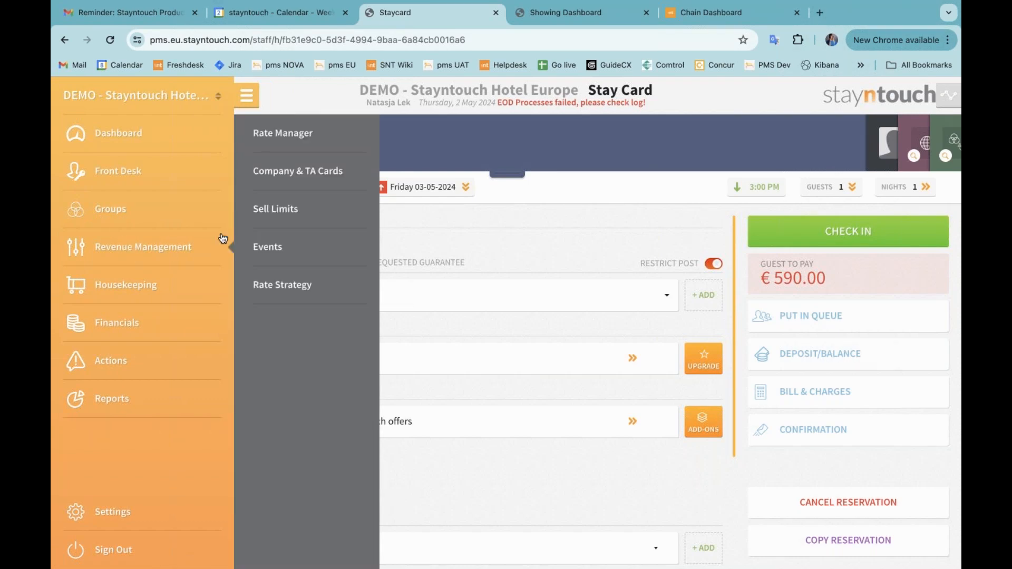
pyautogui.click(292, 172)
pyautogui.write('Hotel aut')
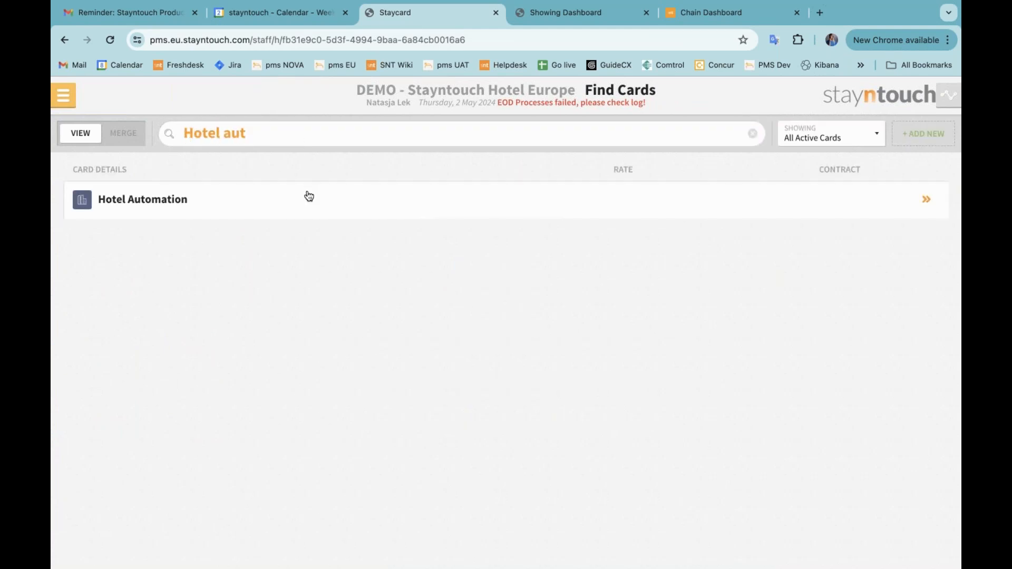
pyautogui.click(307, 197)
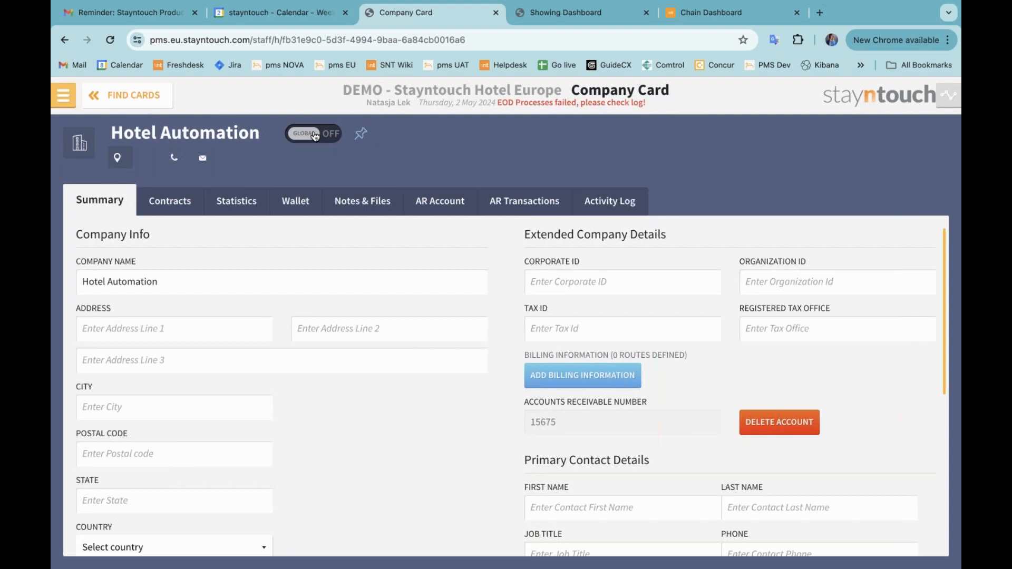
# Switch the Hotel Automation card's Global setting on and type a new note "Across chain note" under Notes & Files
pyautogui.click(314, 136)
pyautogui.click(349, 201)
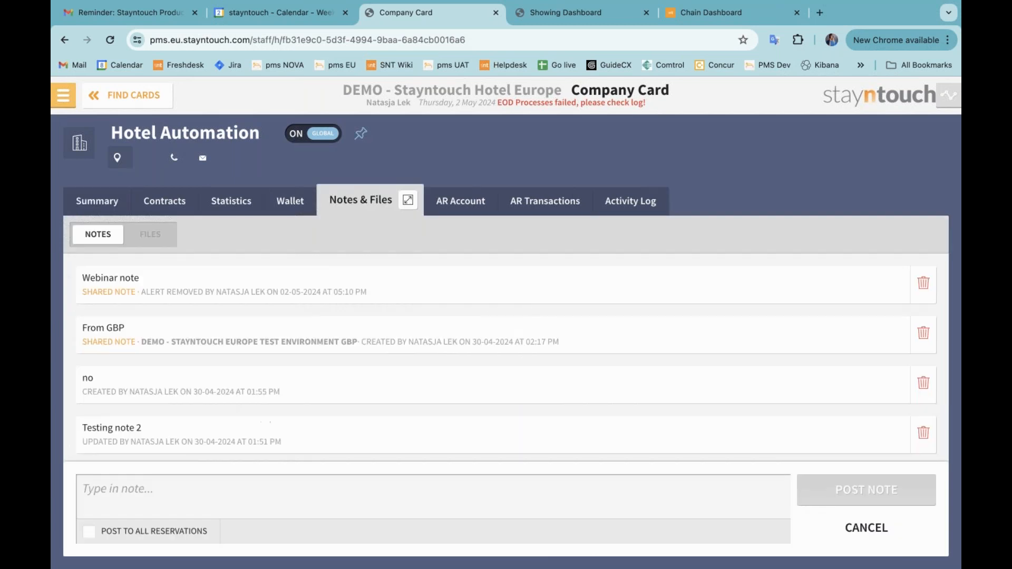
pyautogui.click(240, 494)
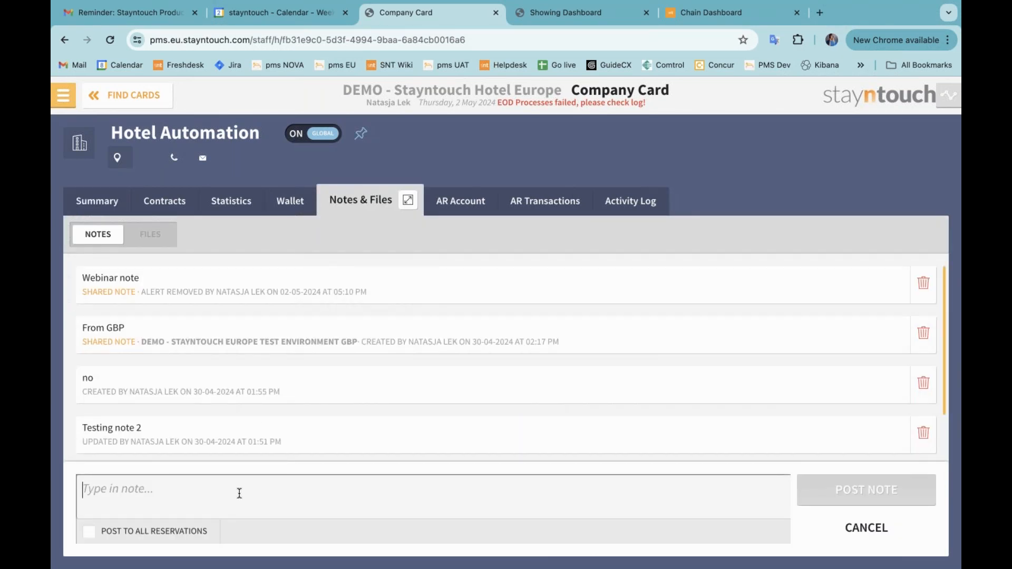
pyautogui.write('A')
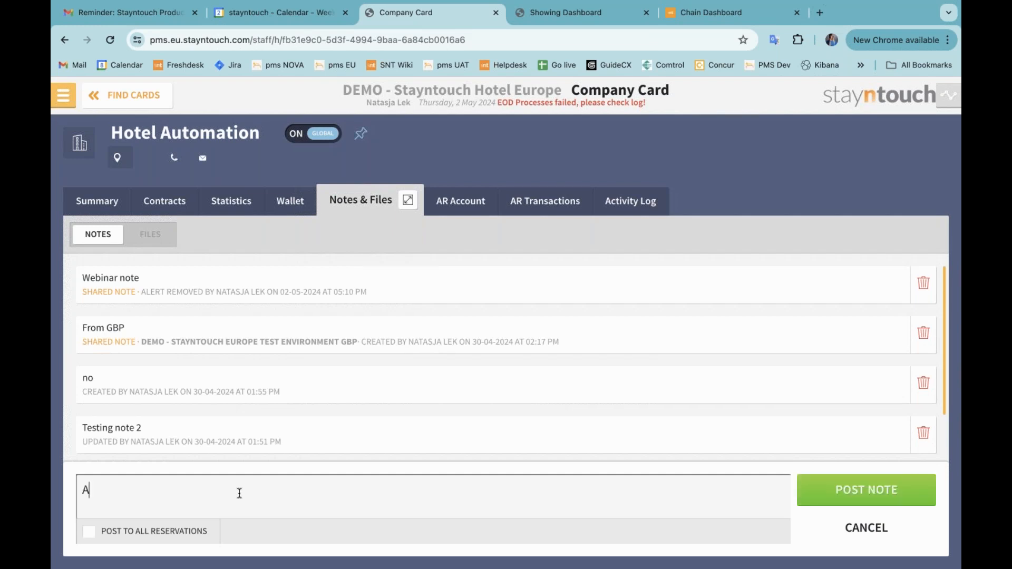
pyautogui.write('cross chain note')
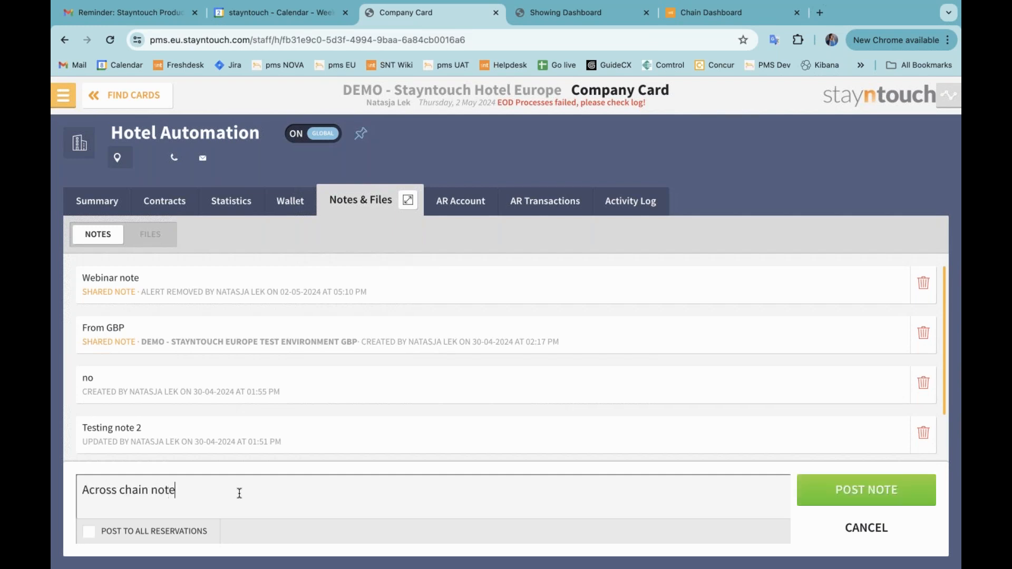
# Post the note to all reservations across the chain and confirm posting it
pyautogui.click(120, 533)
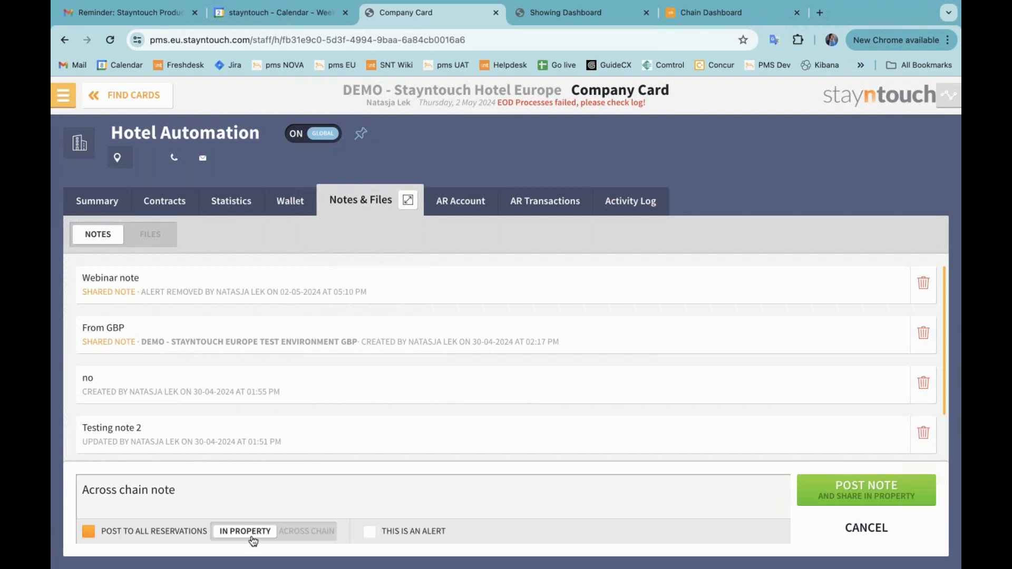
pyautogui.click(318, 534)
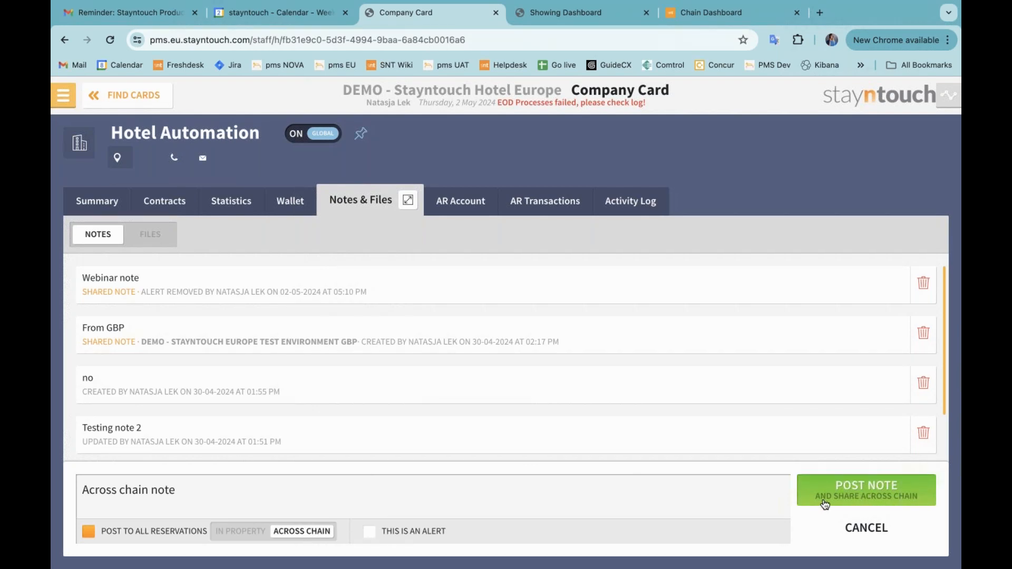
pyautogui.click(866, 494)
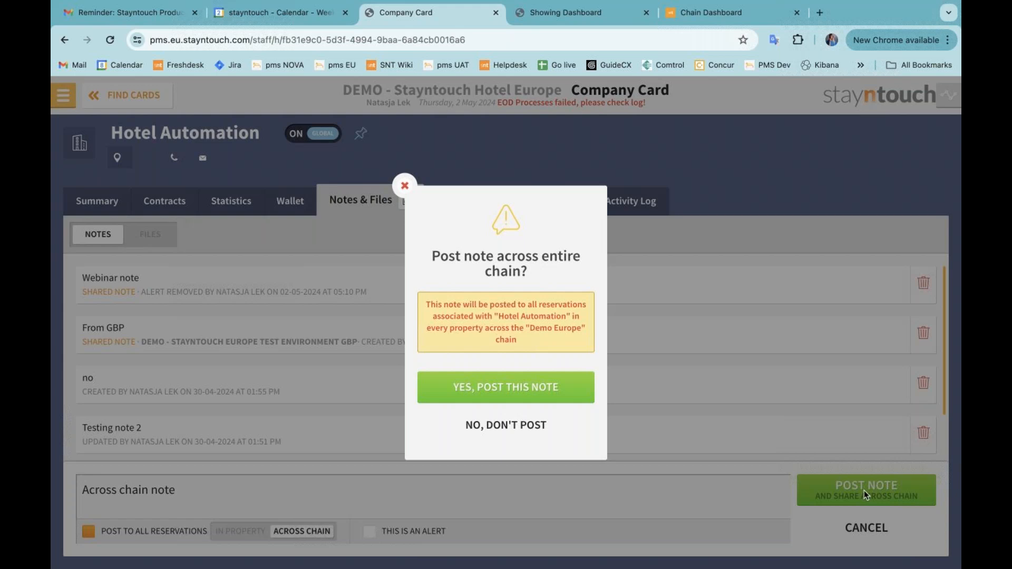
pyautogui.click(520, 389)
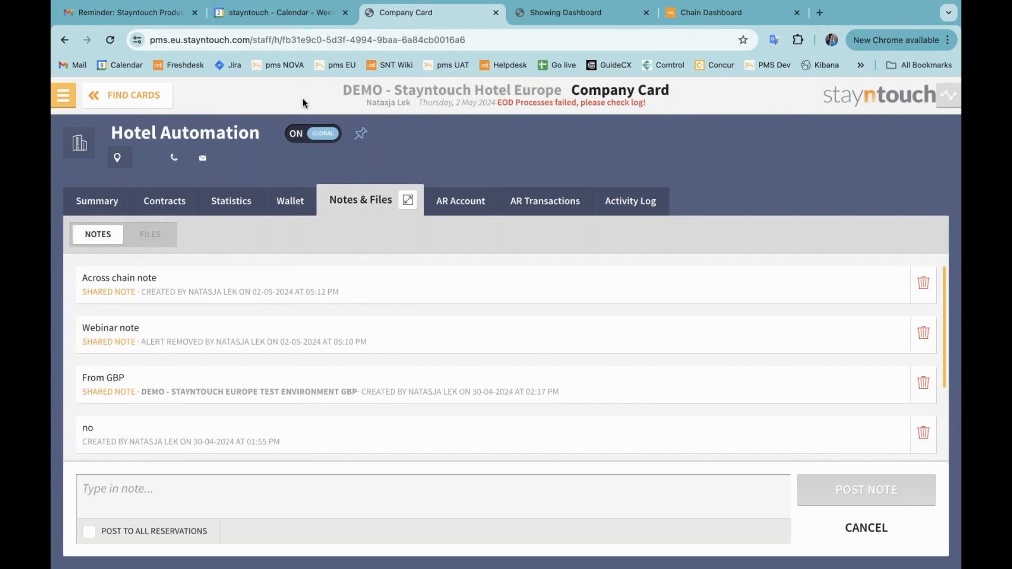
# Open the Hotel Automation arriving reservation's stay card in the GBP property and close the deposit prompt
pyautogui.click(583, 18)
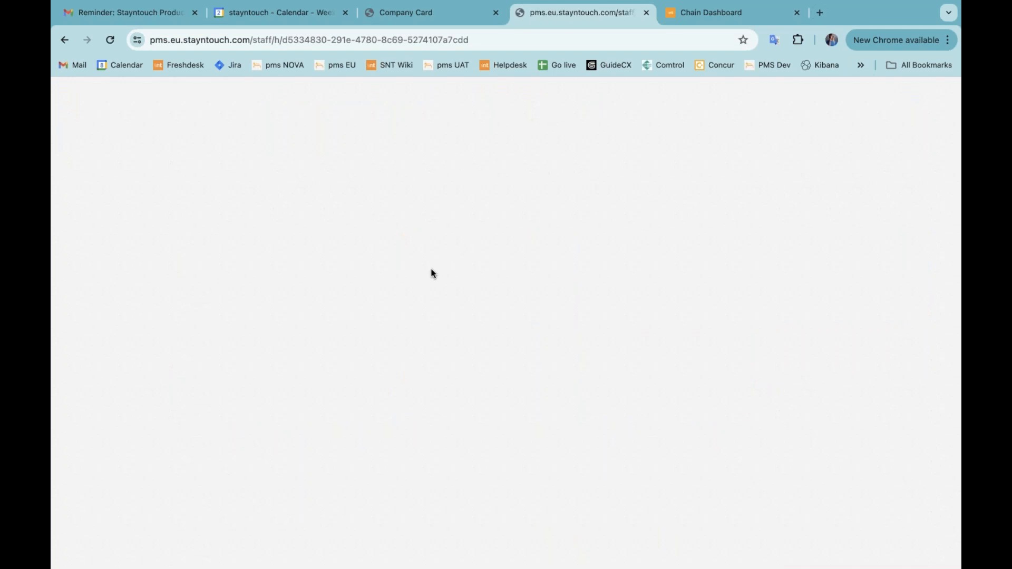
pyautogui.click(322, 286)
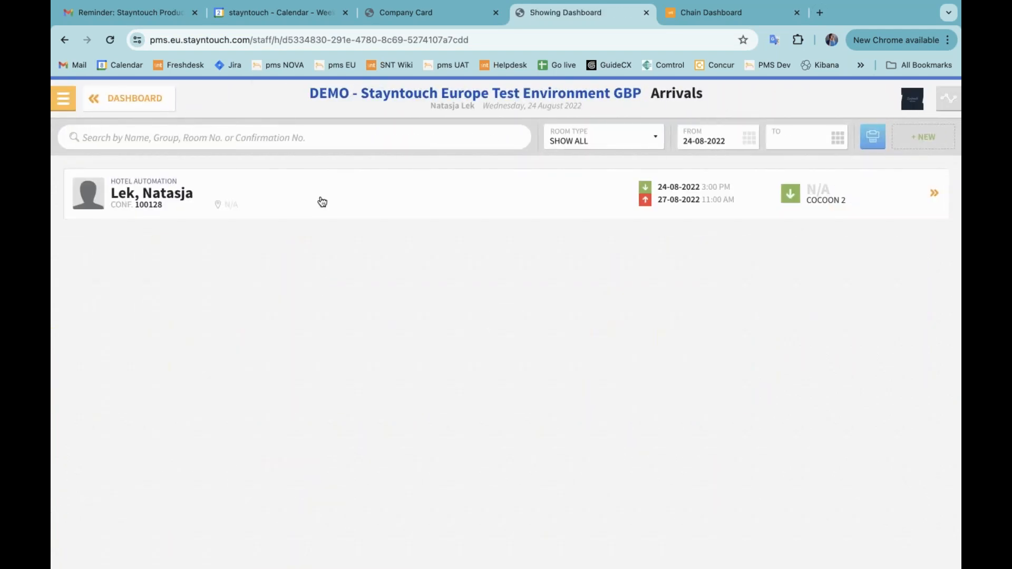
pyautogui.click(322, 202)
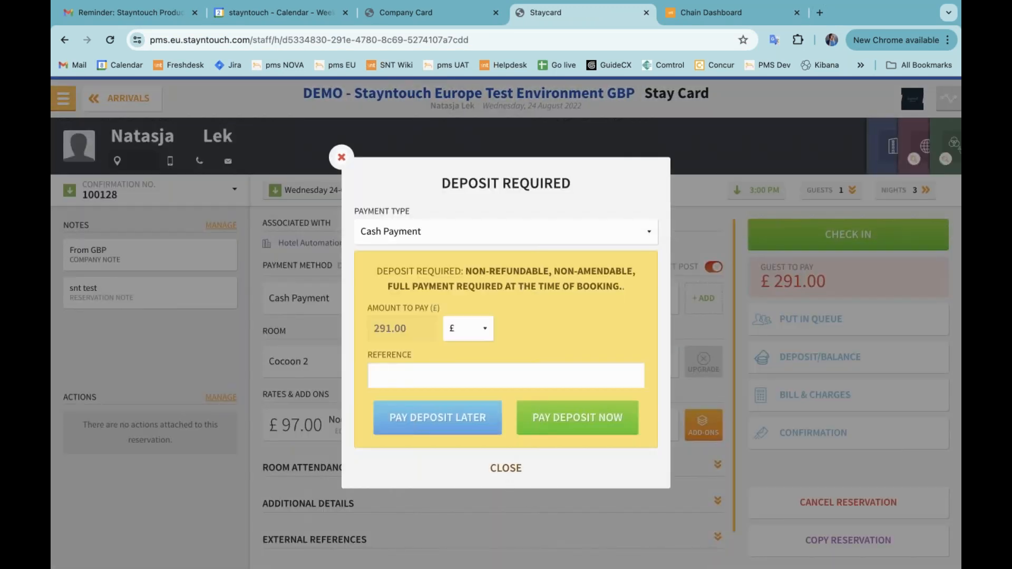
pyautogui.click(504, 469)
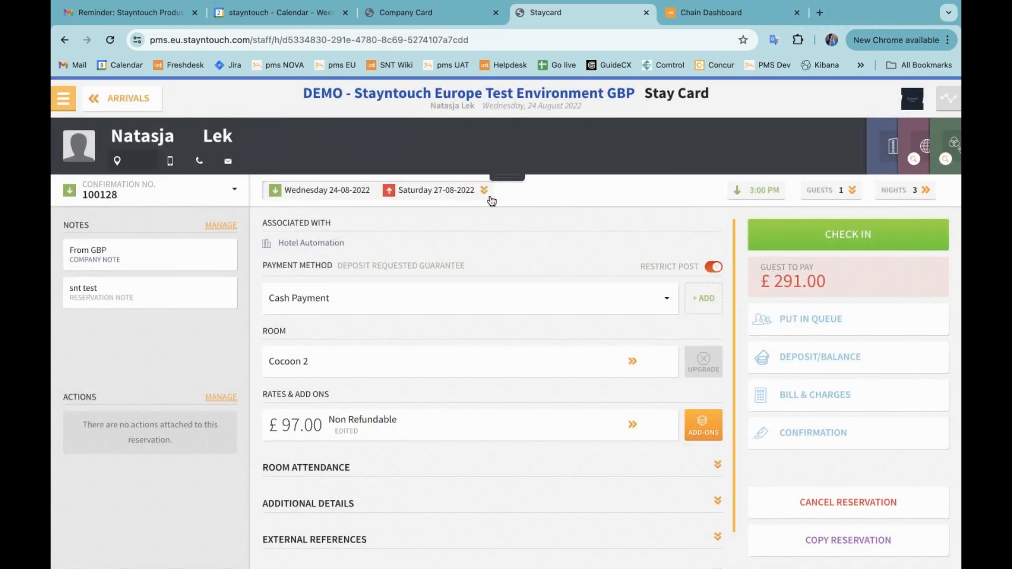
# Open the notes of the reservation's attached Hotel Automation company card
pyautogui.click(502, 178)
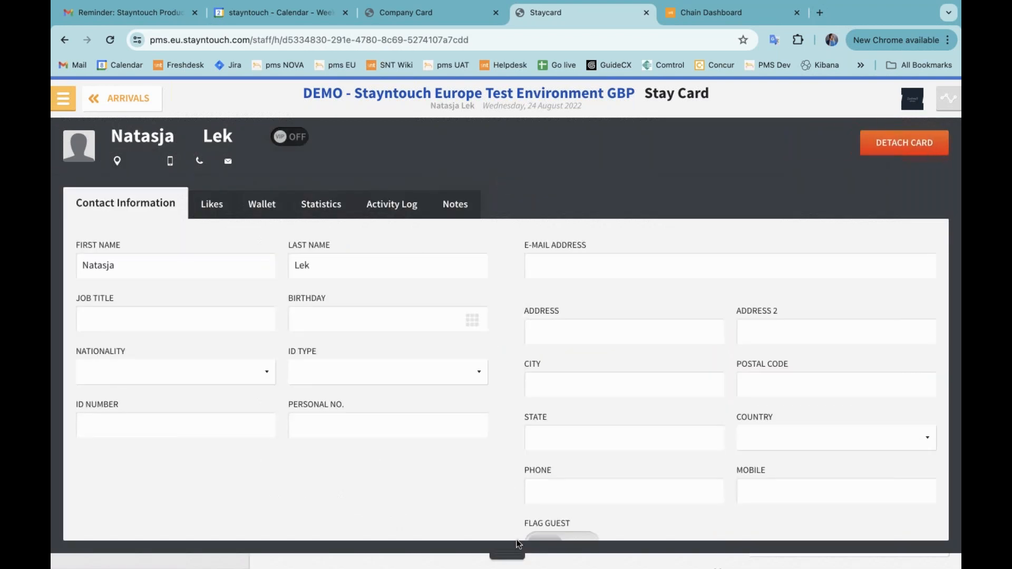
pyautogui.click(504, 551)
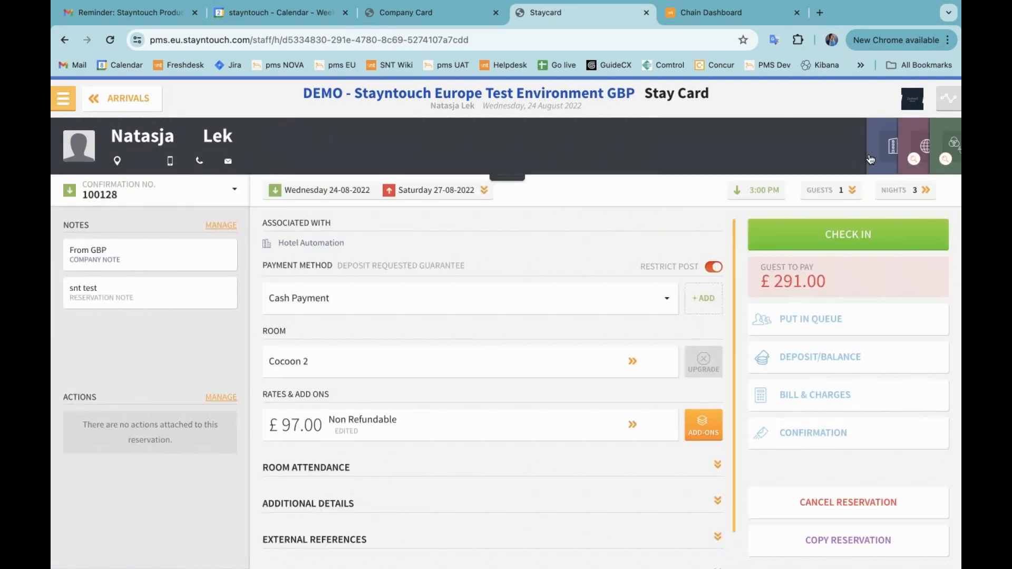
pyautogui.click(881, 148)
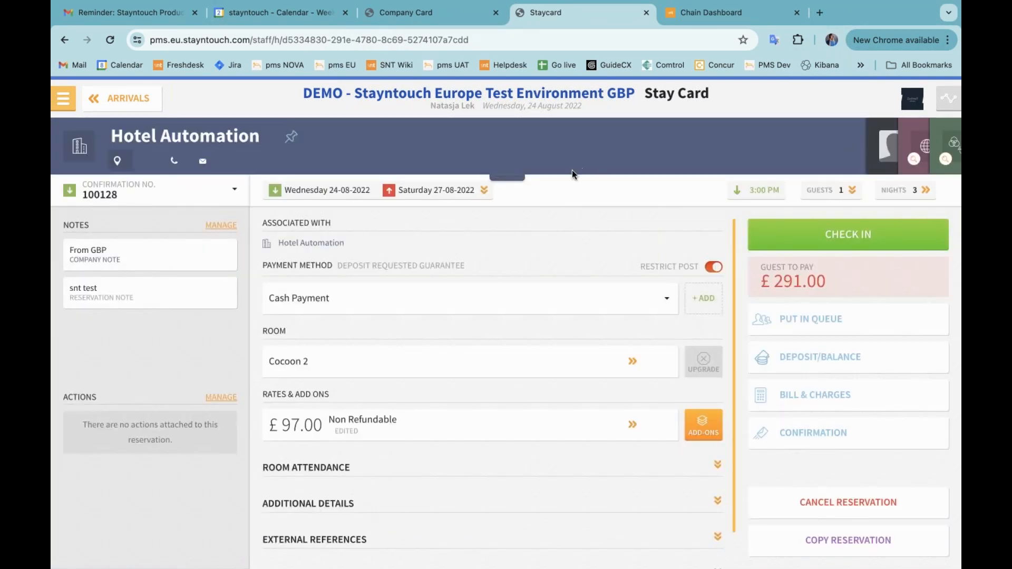
pyautogui.click(501, 179)
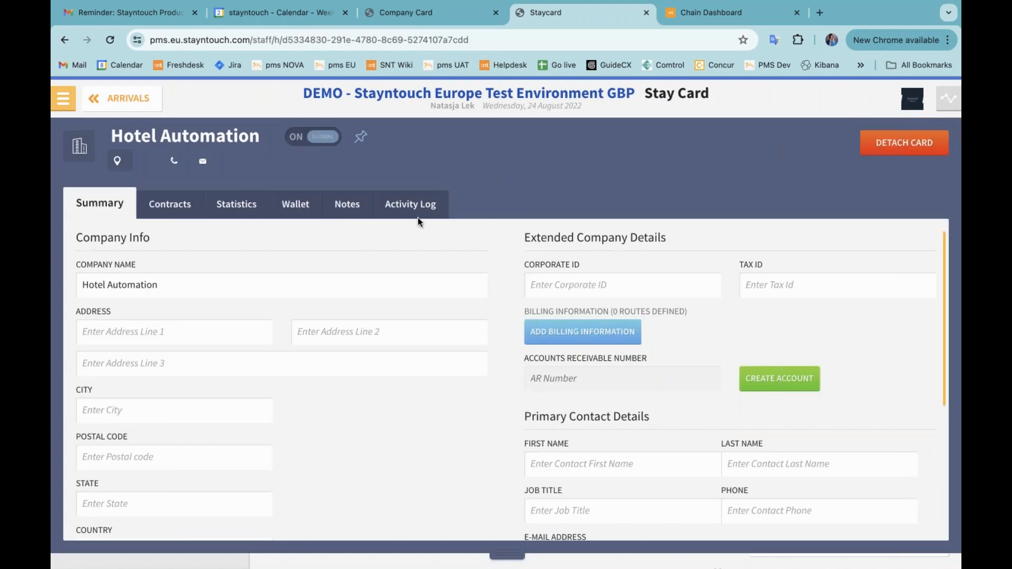
pyautogui.click(345, 206)
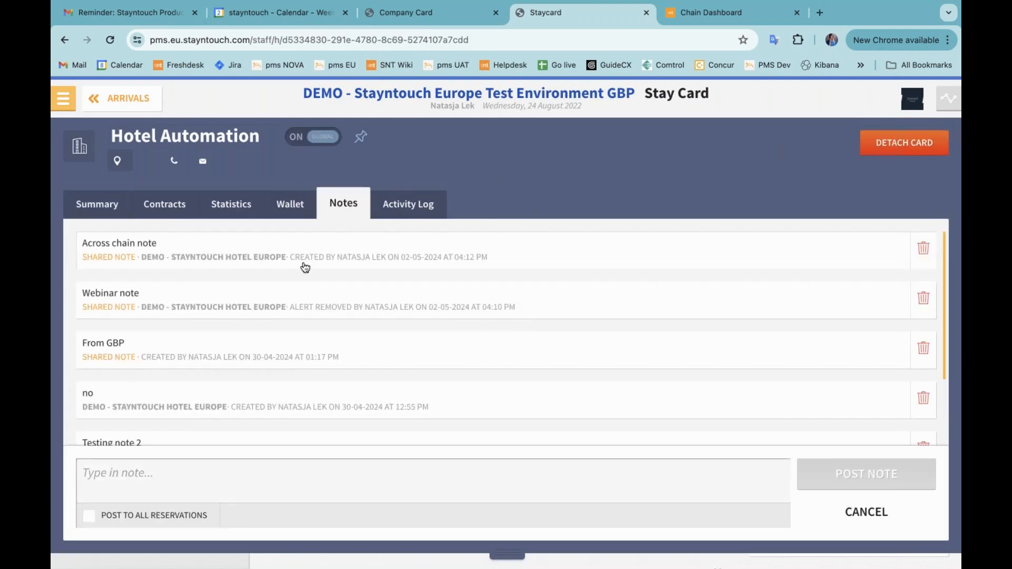
# Set the "Across chain note" to update in all reservations across the chain and save changes
pyautogui.click(304, 266)
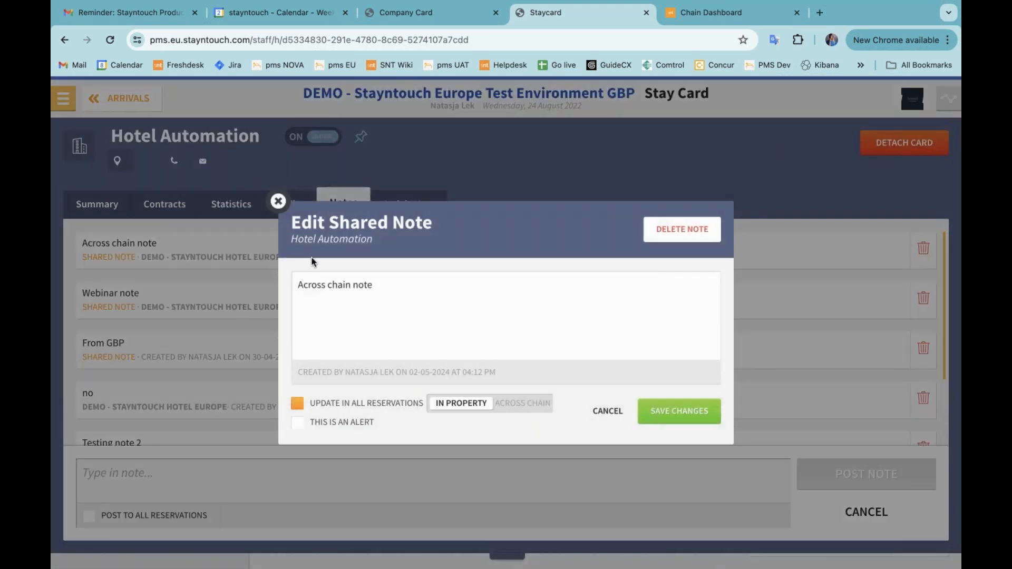
pyautogui.click(510, 402)
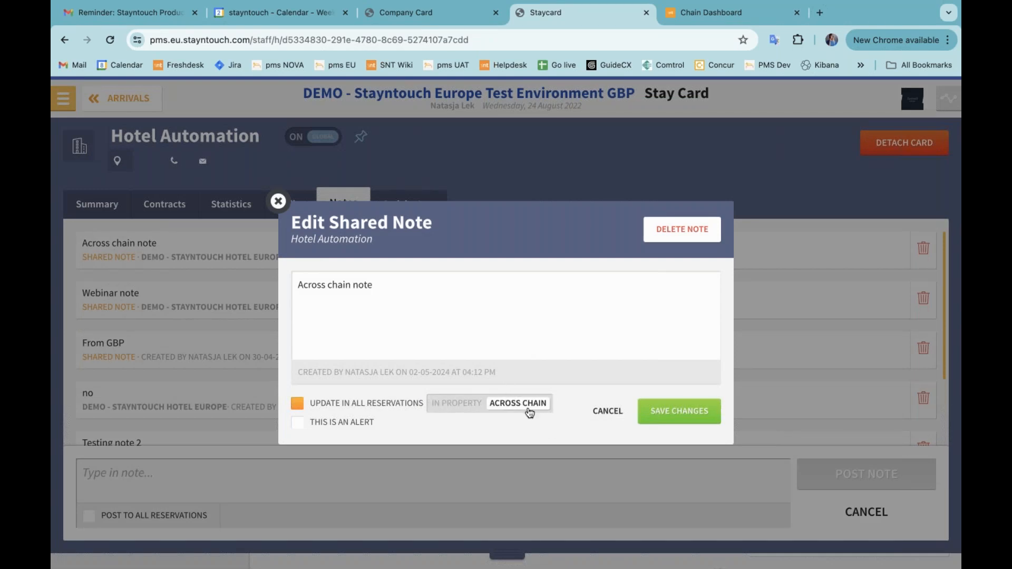
pyautogui.click(696, 415)
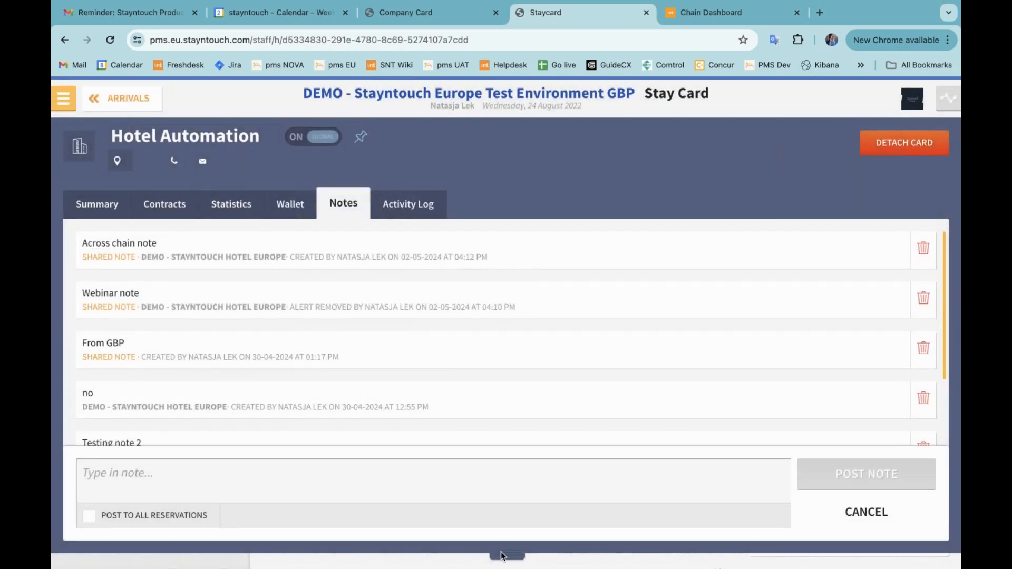
# Close the company card and view the "Across chain note" from the stay card's notes
pyautogui.click(501, 555)
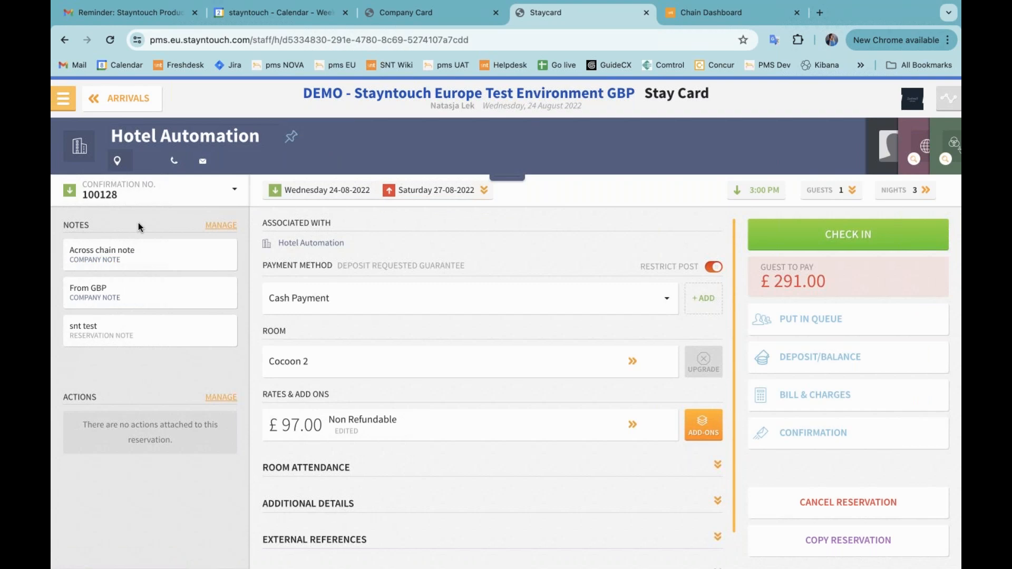
pyautogui.click(139, 257)
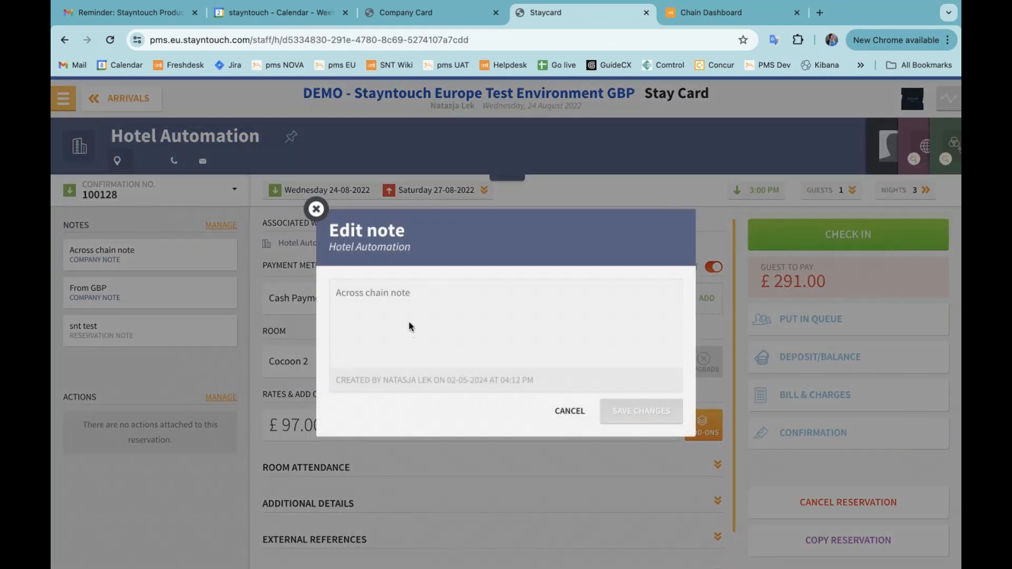
pyautogui.click(315, 210)
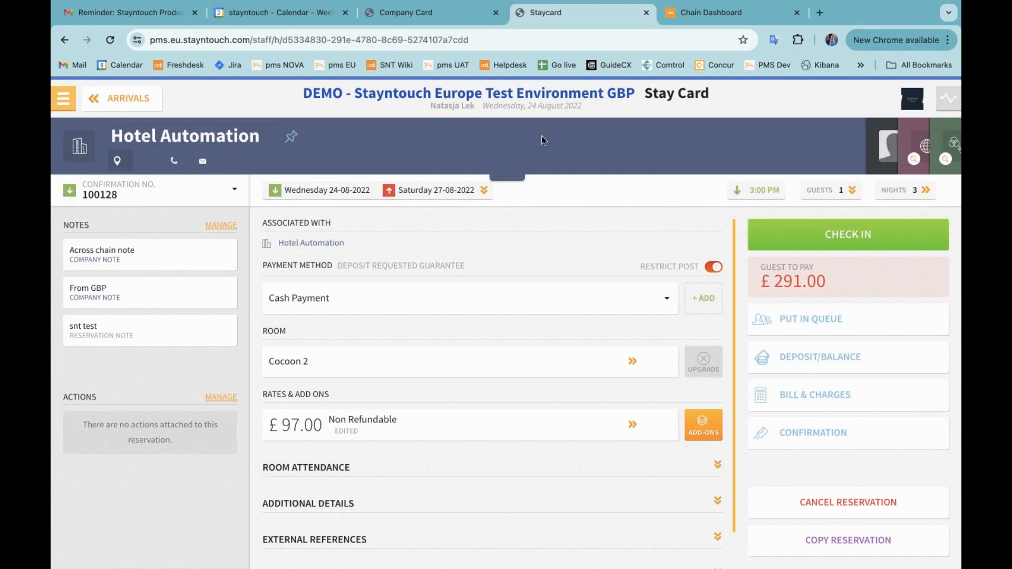
# Switch to the Chain Dashboard tab and resume the timed-out session with the saved account password
pyautogui.click(717, 17)
pyautogui.click(507, 355)
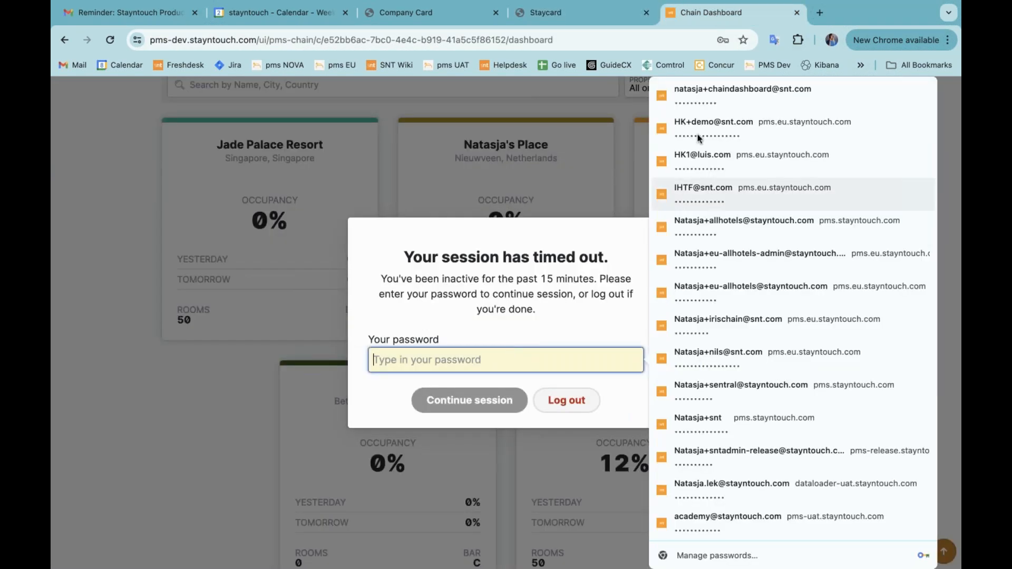
pyautogui.click(701, 102)
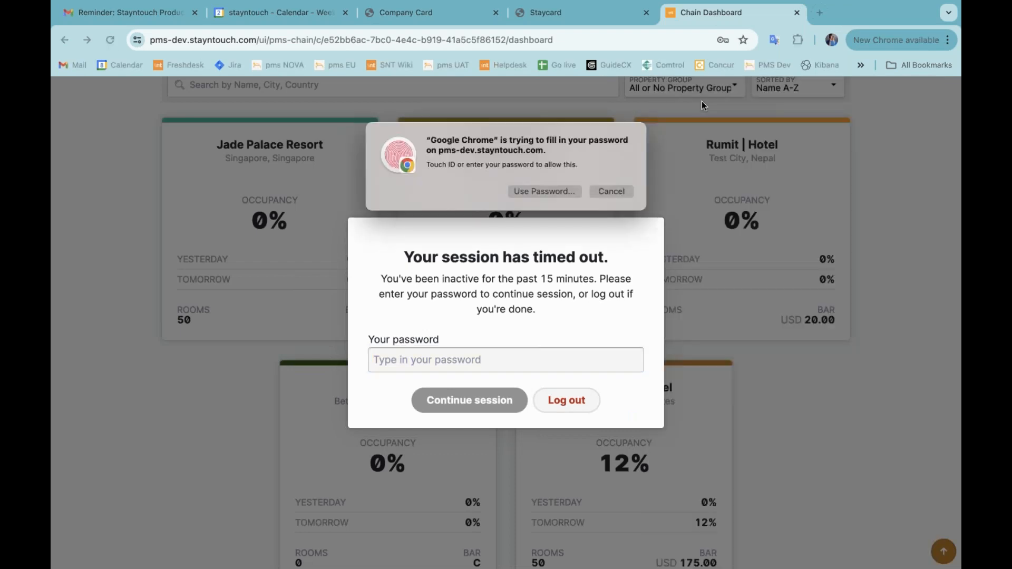
pyautogui.click(467, 405)
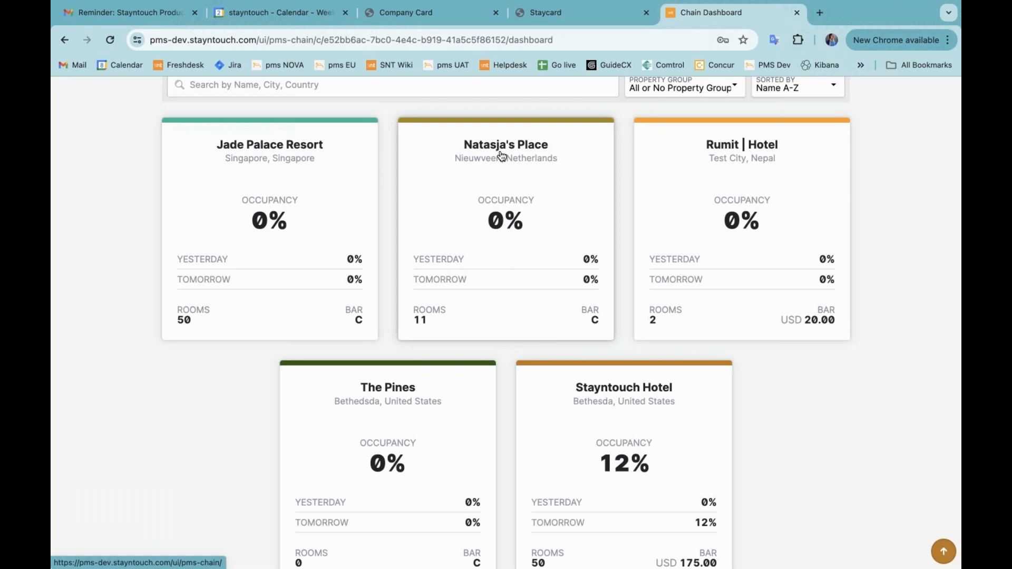
# Open the Natasja's Place property and go to its Hotel Details admin settings
pyautogui.click(494, 176)
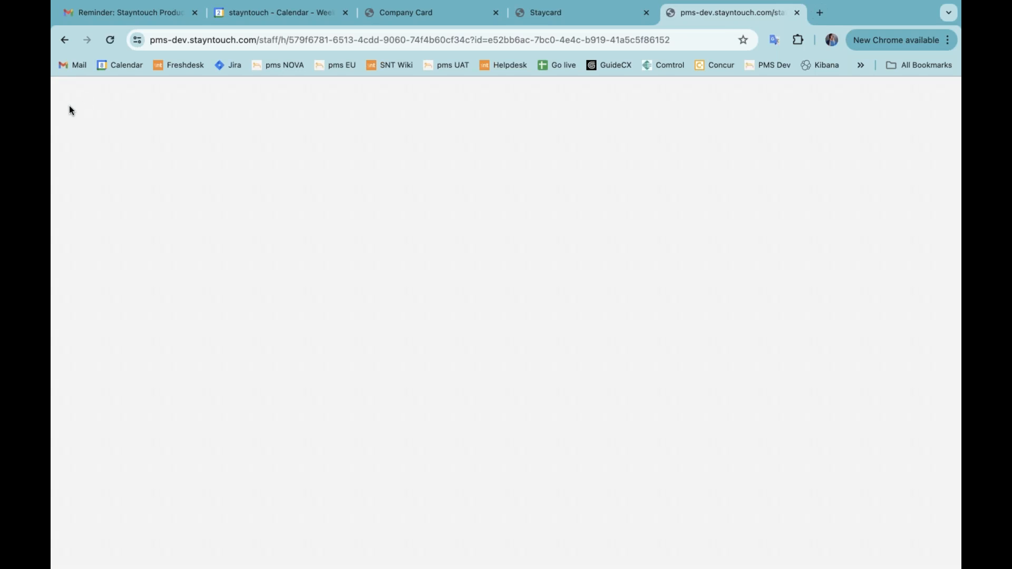
pyautogui.click(67, 96)
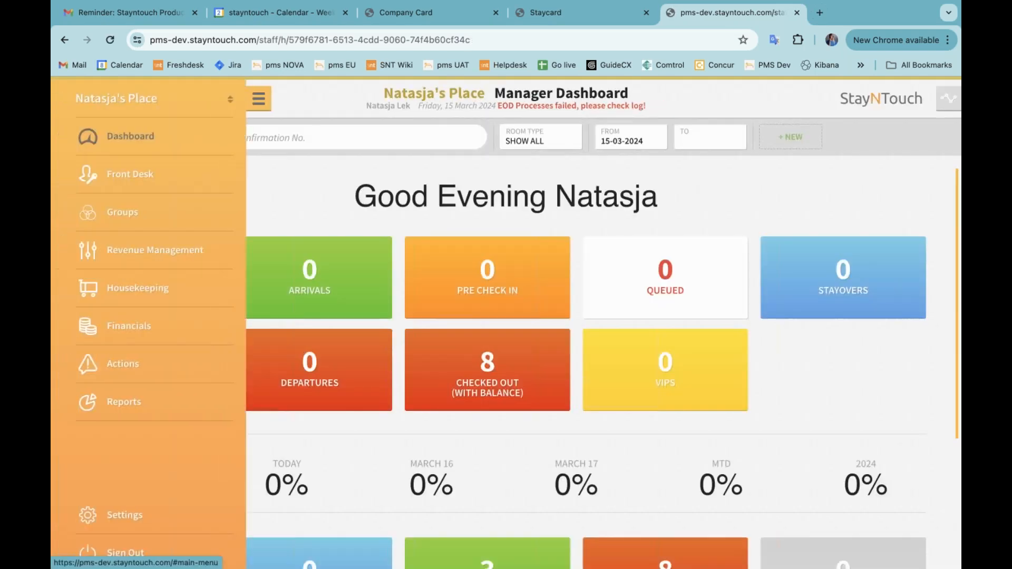
pyautogui.click(110, 519)
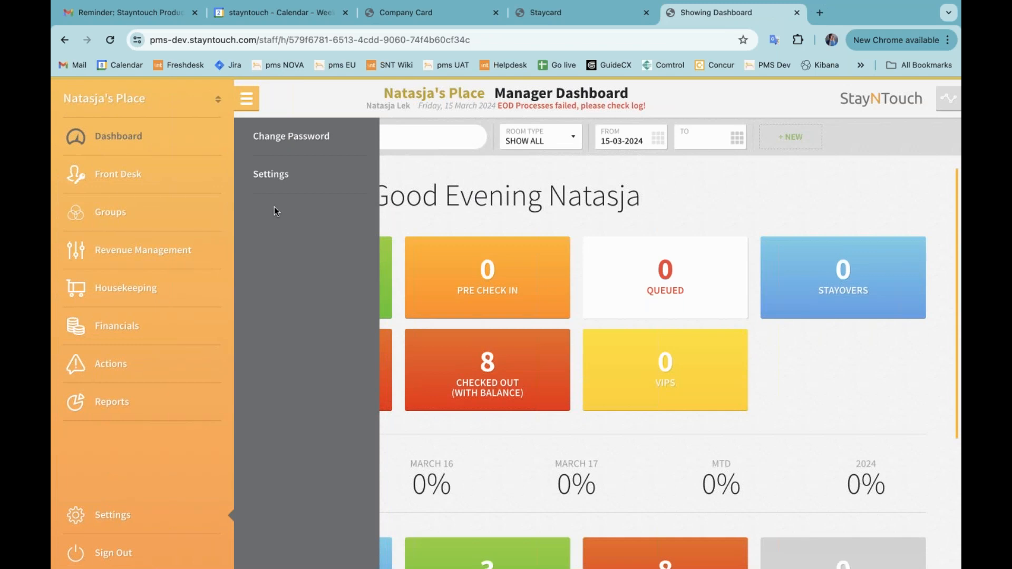
pyautogui.click(270, 177)
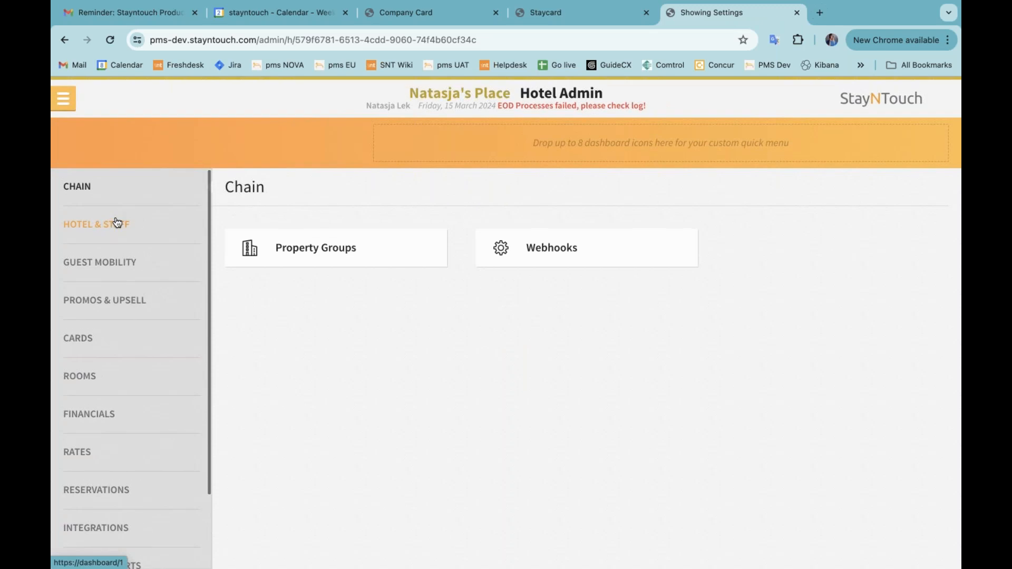
pyautogui.click(126, 224)
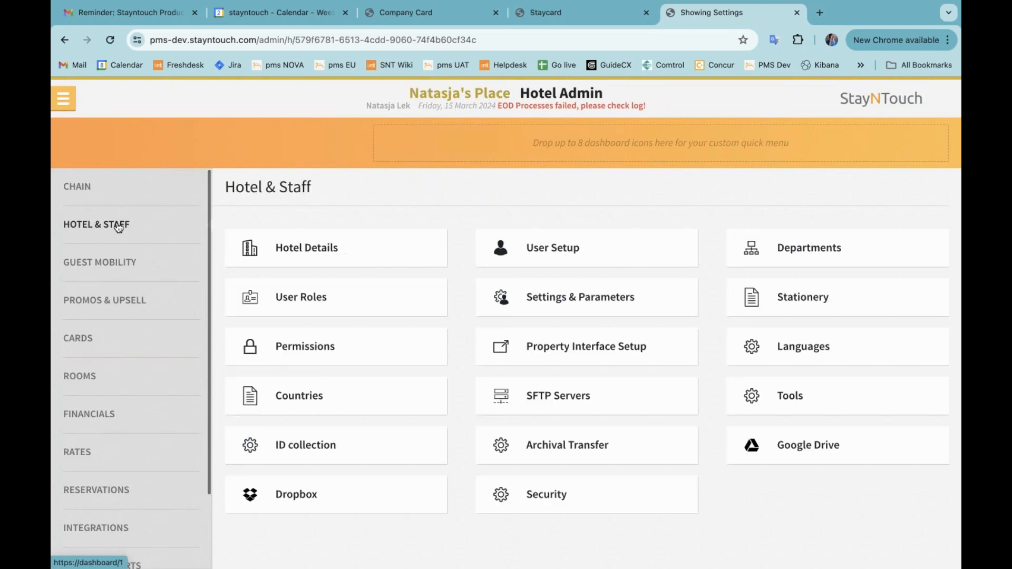
pyautogui.click(310, 248)
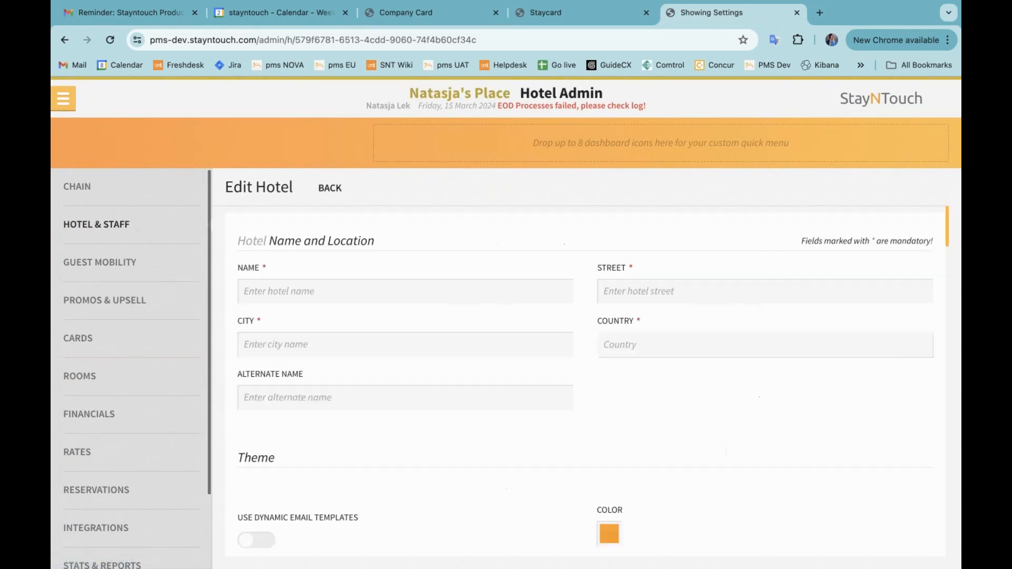
# Set the hotel's alternate name to "Webinar 5.80 name" and save the changes
pyautogui.scroll(-1, 384, 372)
pyautogui.click(384, 373)
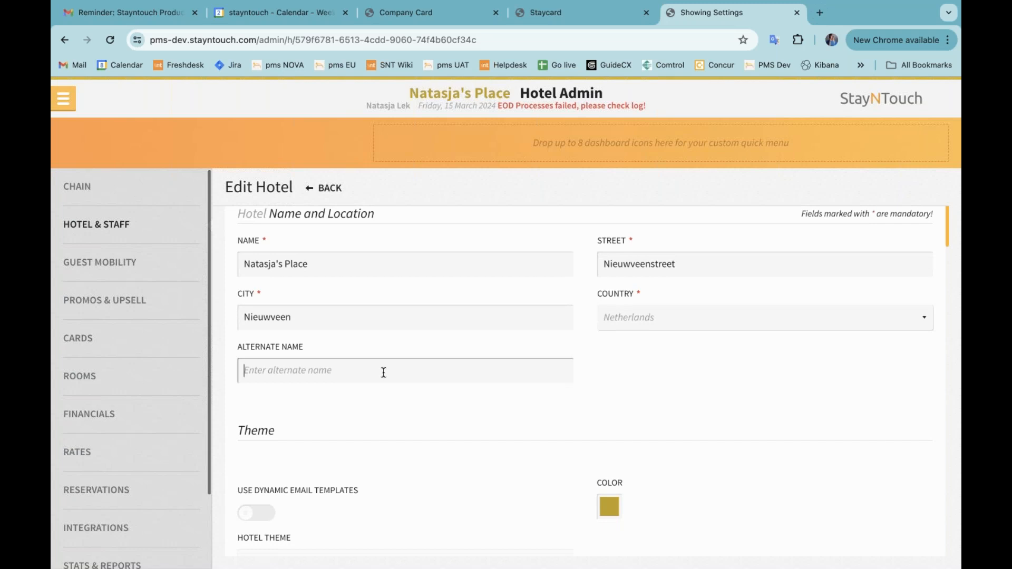
pyautogui.write('Webinar 5.80 name')
pyautogui.scroll(-20, 606, 411)
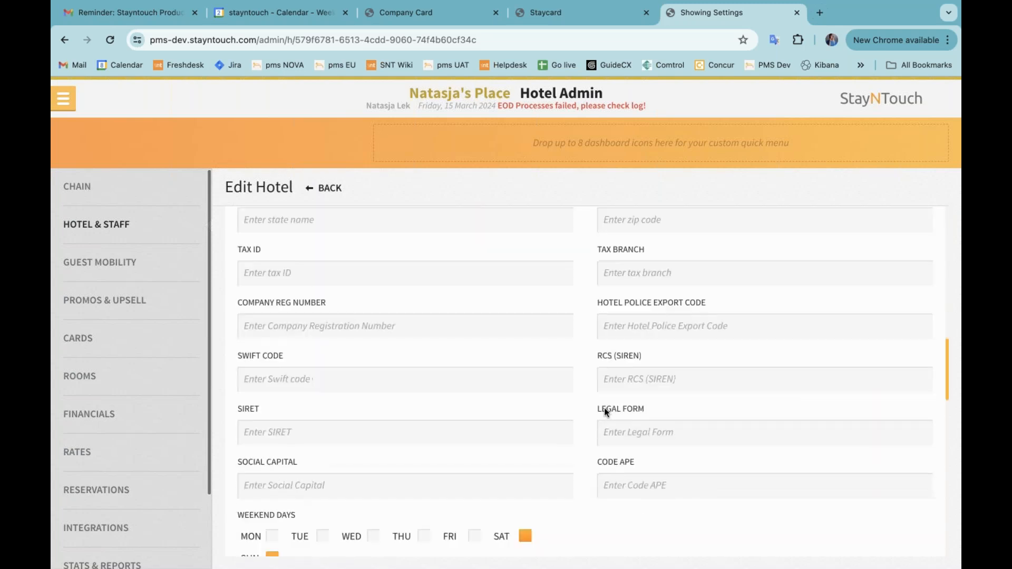
pyautogui.click(621, 507)
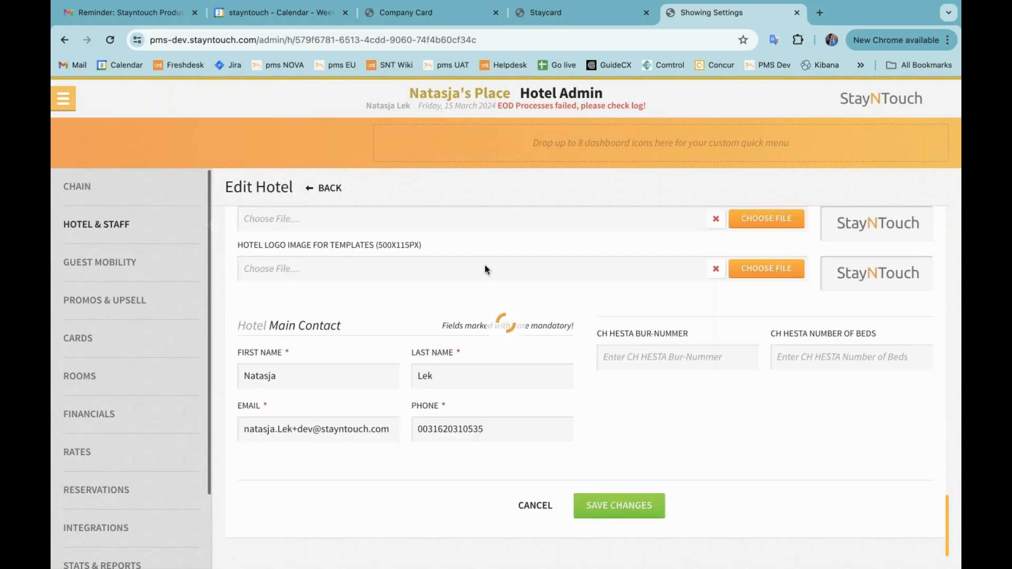
# Return to the Chain Dashboard and open the property shown as Webinar 5.80 name
pyautogui.click(398, 36)
pyautogui.press('Return')
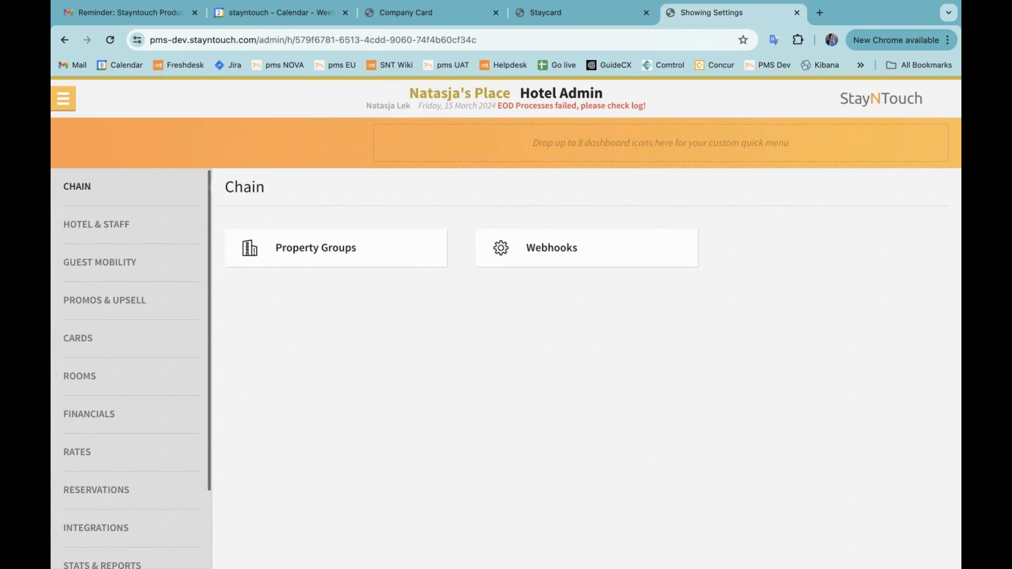
pyautogui.click(75, 91)
pyautogui.click(97, 101)
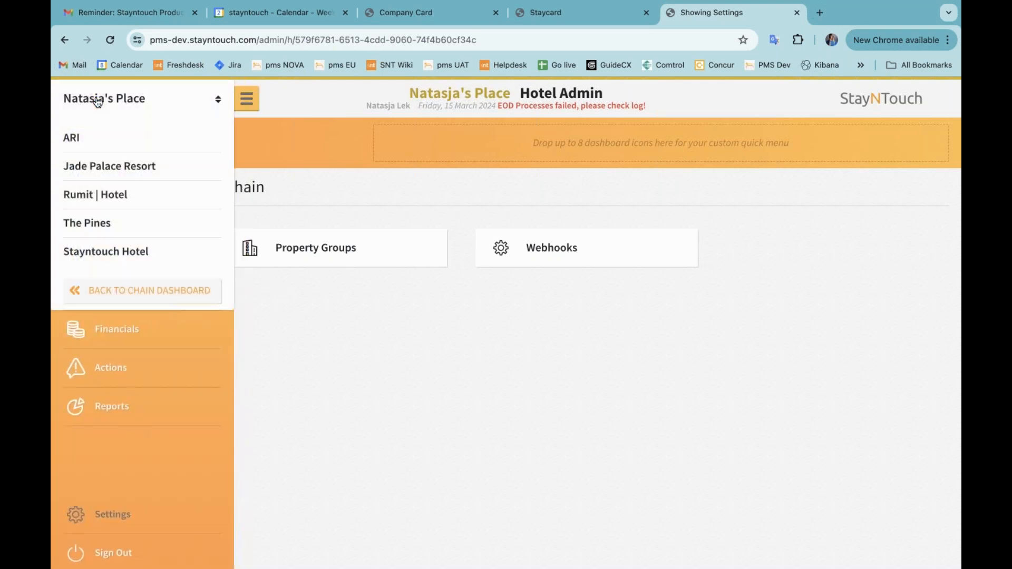
pyautogui.click(142, 290)
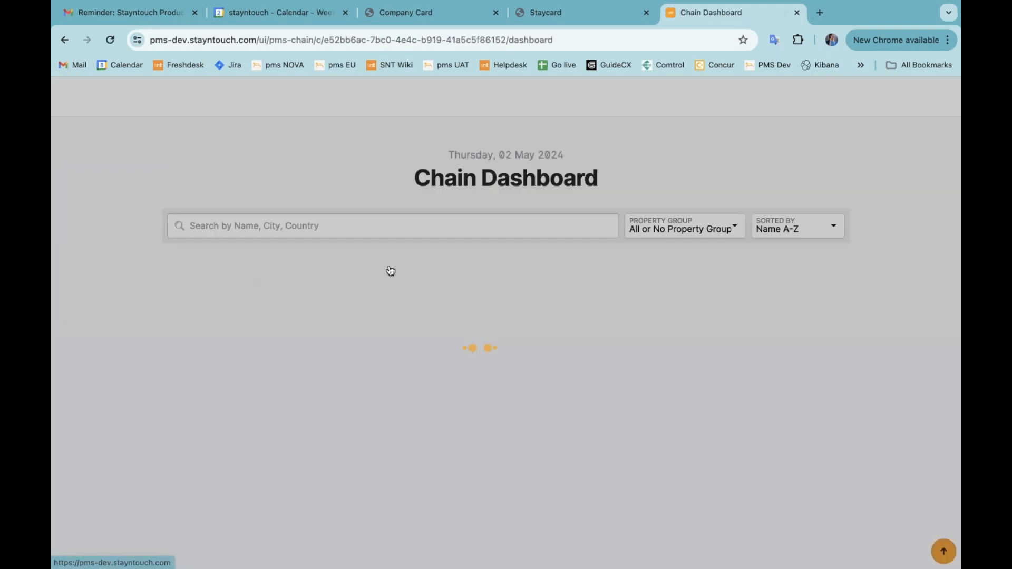
pyautogui.scroll(-2, 521, 319)
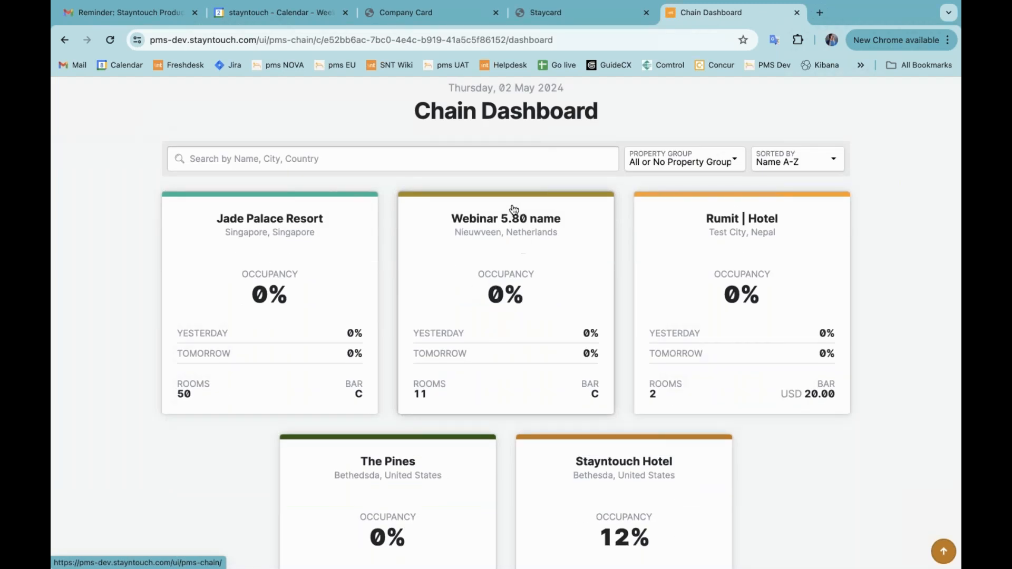
pyautogui.click(502, 262)
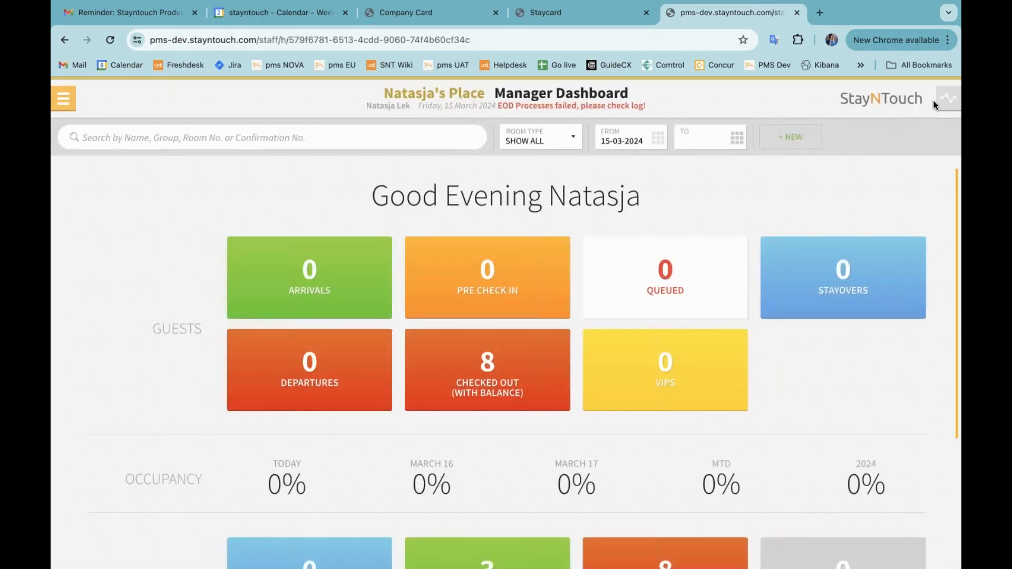
# Open the availability view, switch it to all hotels in chain, and close it again
pyautogui.click(948, 98)
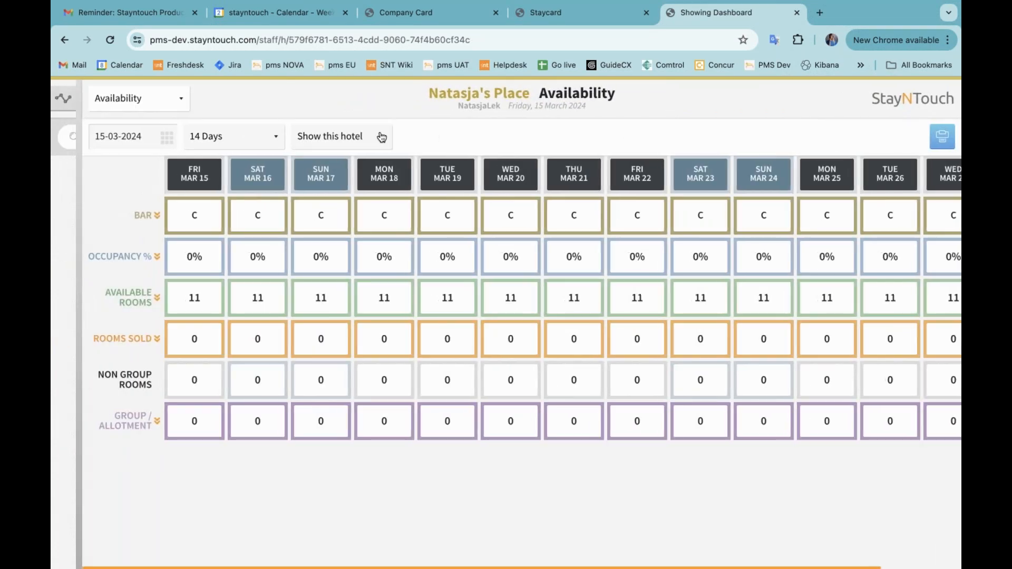
pyautogui.click(337, 137)
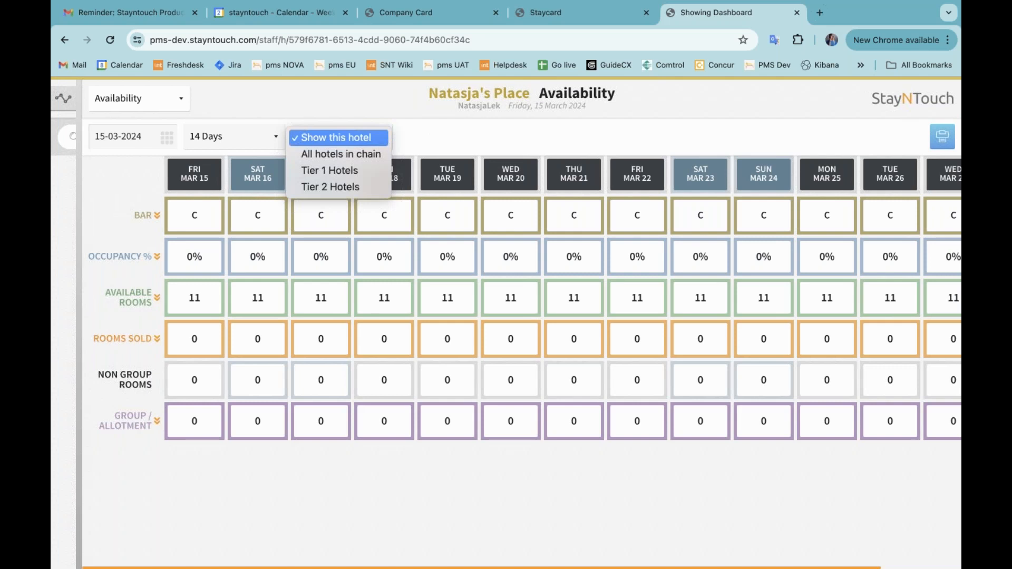
pyautogui.click(368, 154)
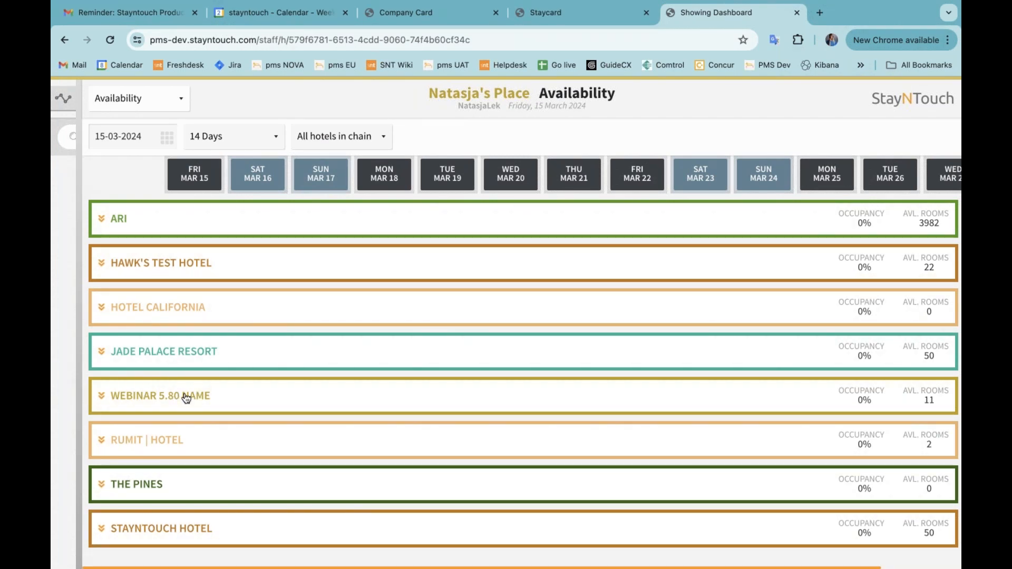
pyautogui.click(63, 98)
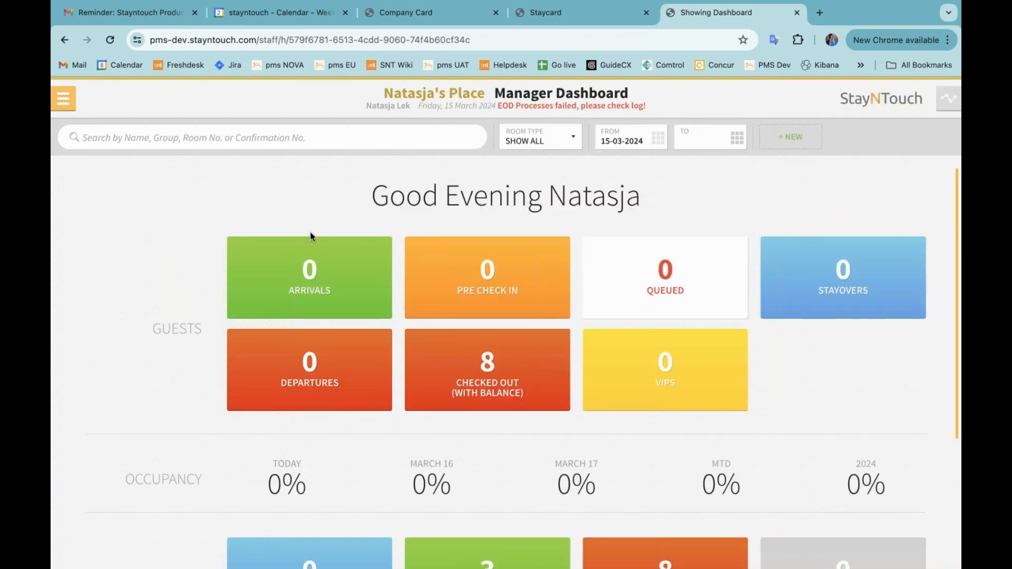
# Open a checked-out guest's stay card and view the guest card Statistics with its hotel filter
pyautogui.click(508, 331)
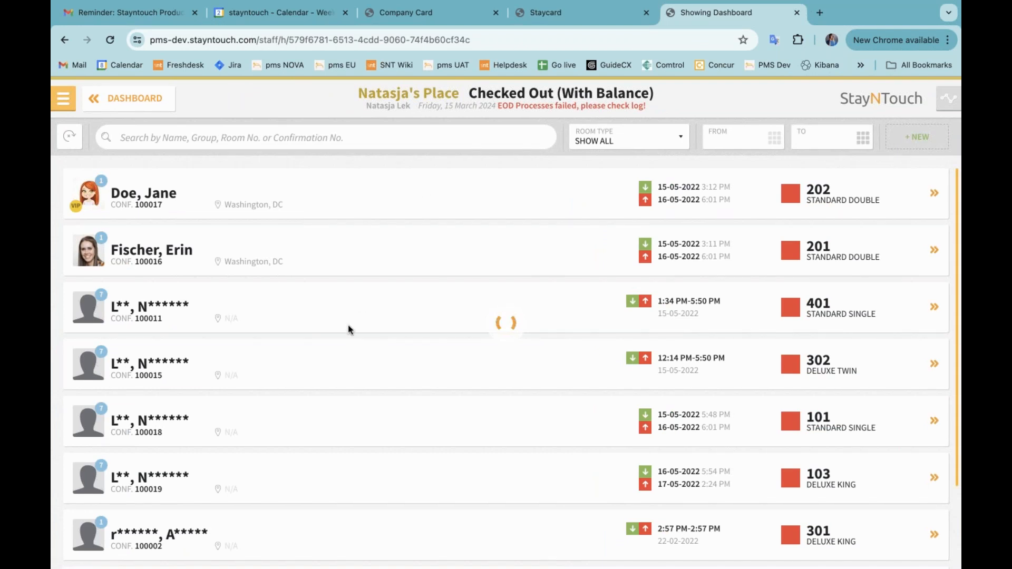
pyautogui.click(392, 178)
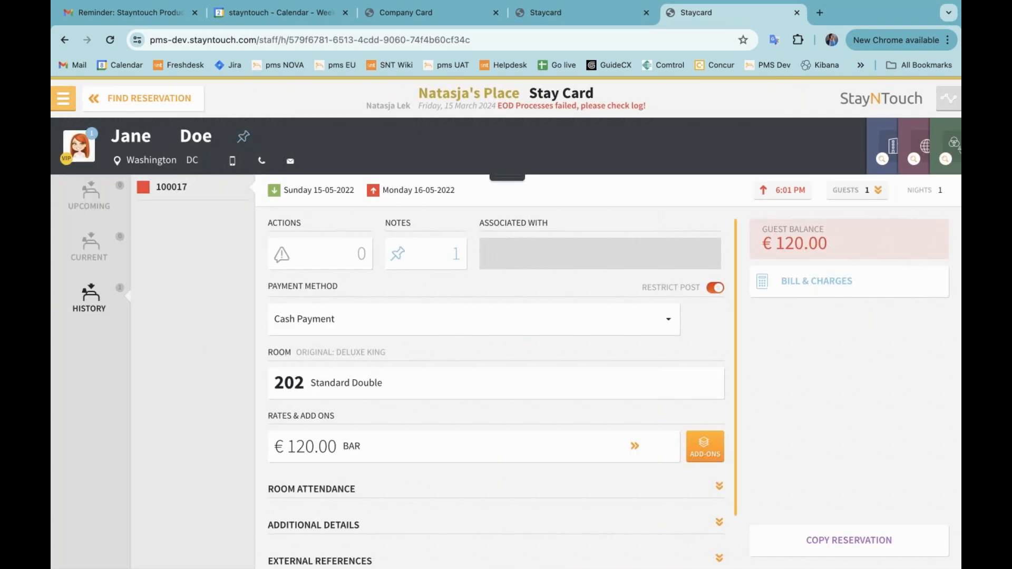
pyautogui.click(511, 178)
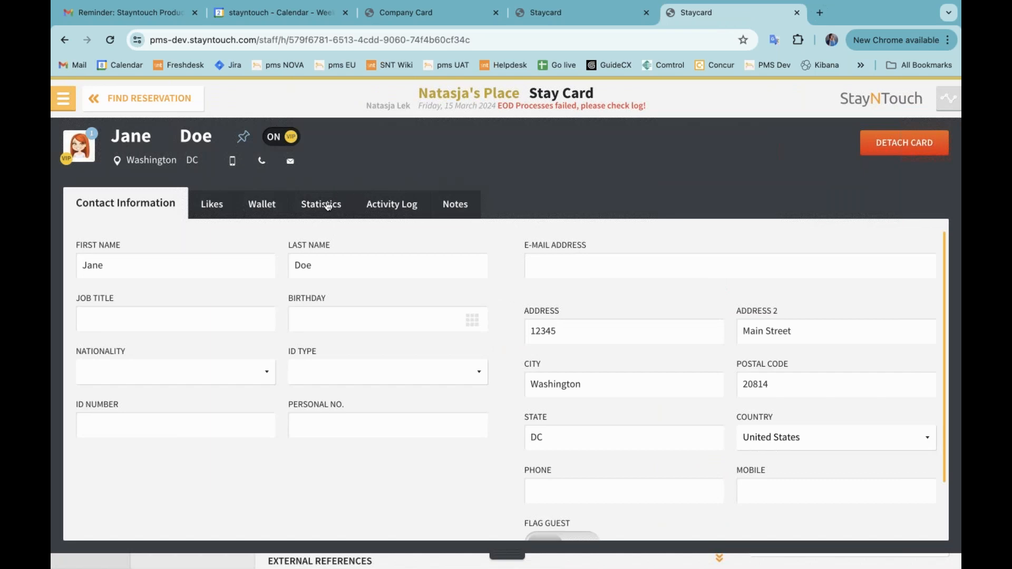
pyautogui.click(324, 204)
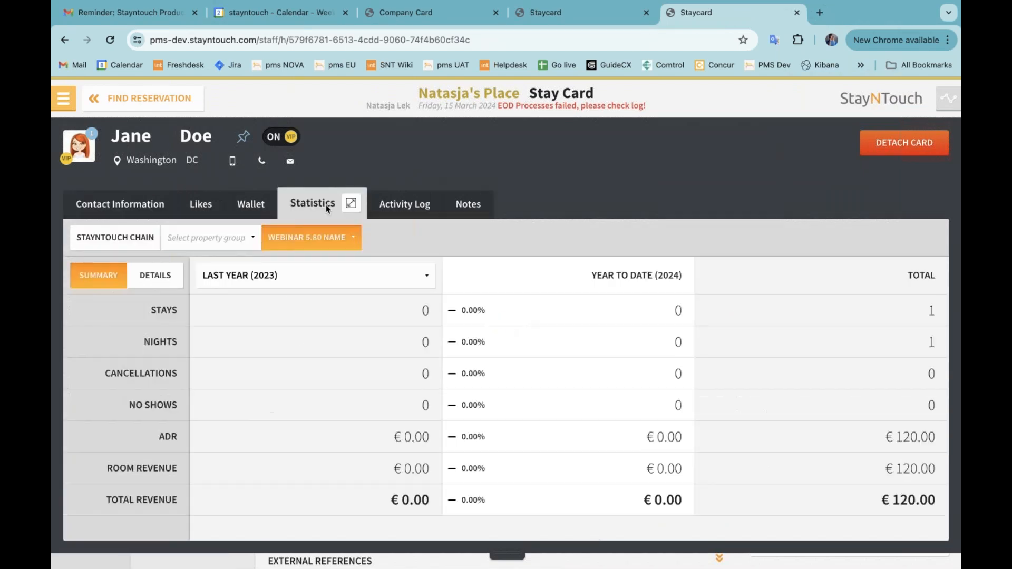
pyautogui.click(302, 237)
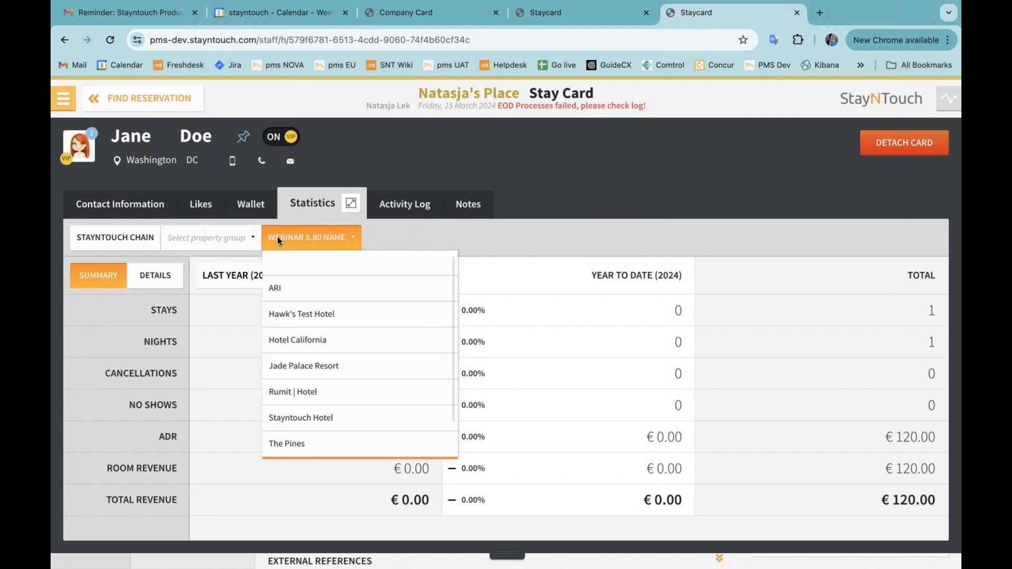
pyautogui.click(301, 236)
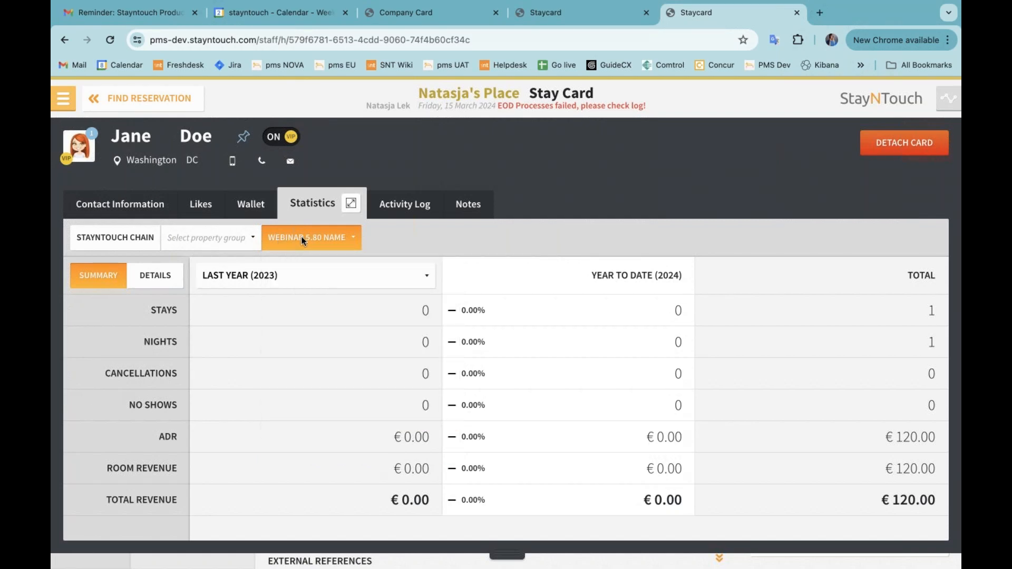
# Search company cards for "hotel aut", open Hotel Automation and view its Statistics tab
pyautogui.click(64, 99)
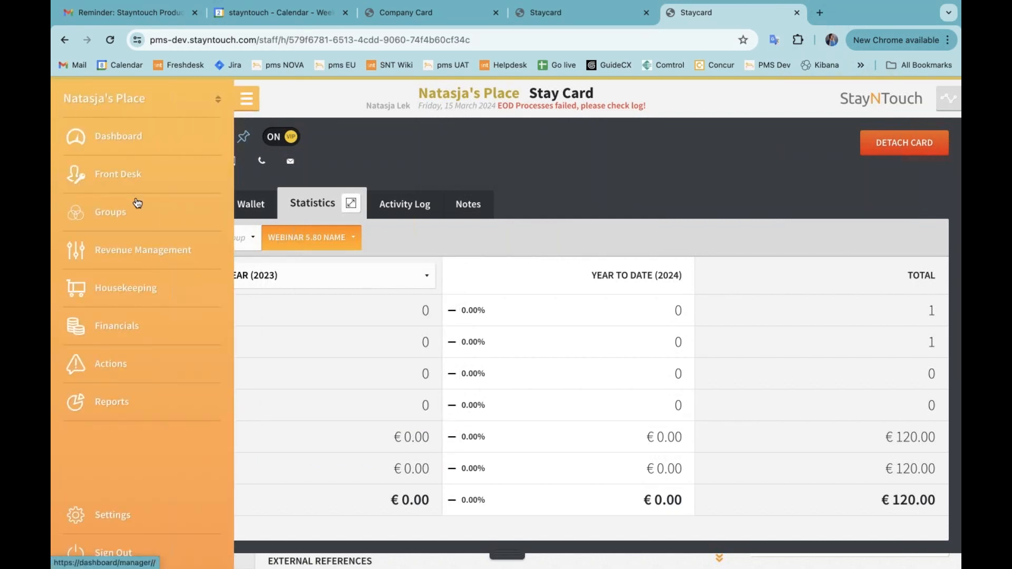
pyautogui.click(138, 248)
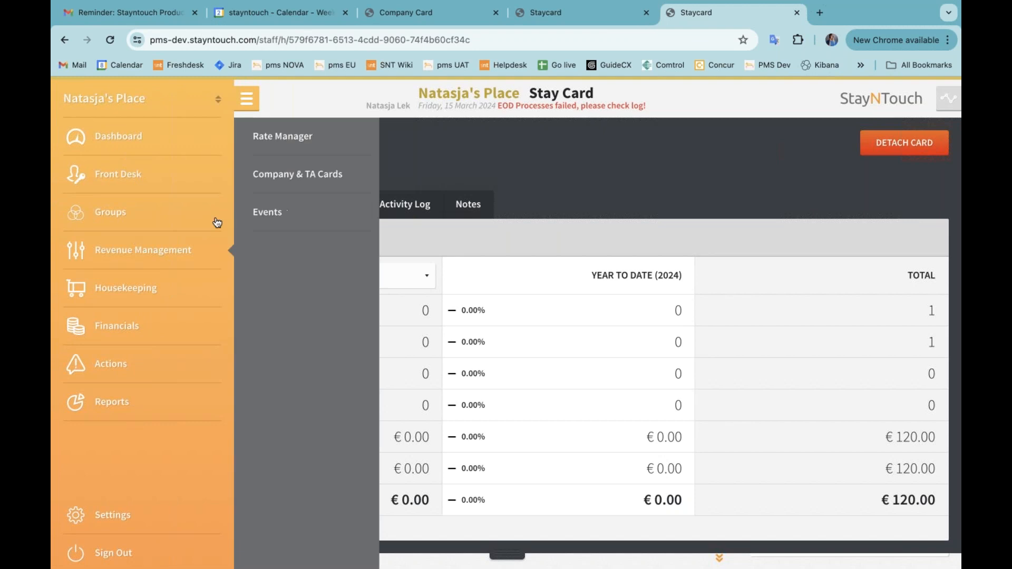
pyautogui.click(280, 178)
pyautogui.click(324, 140)
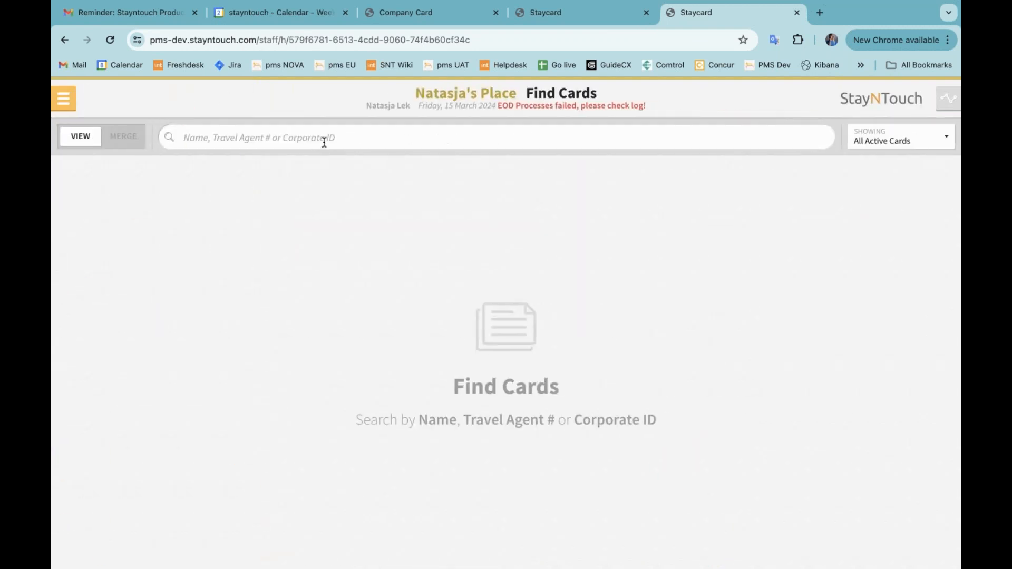
pyautogui.write('hotel aut')
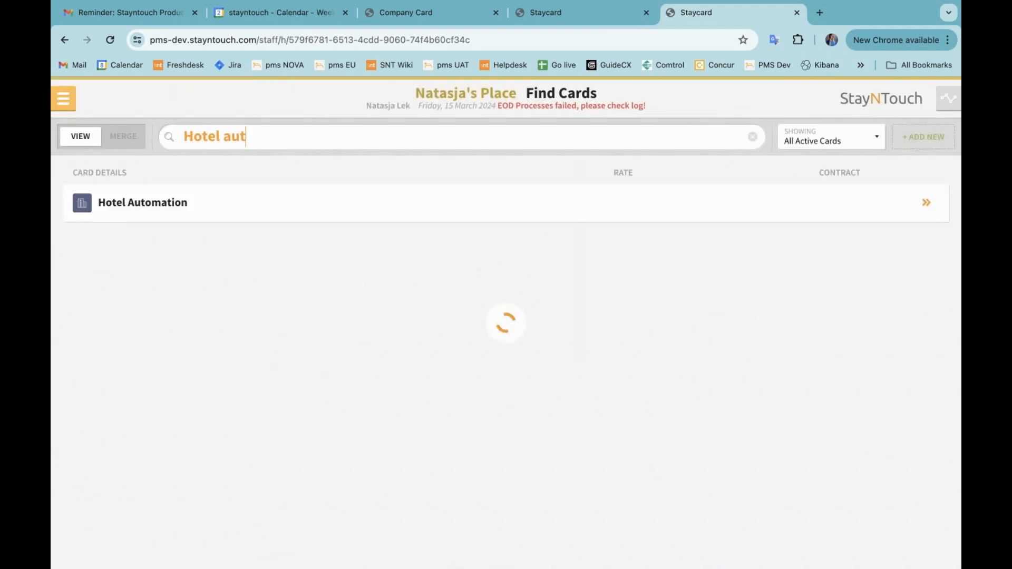
pyautogui.click(387, 201)
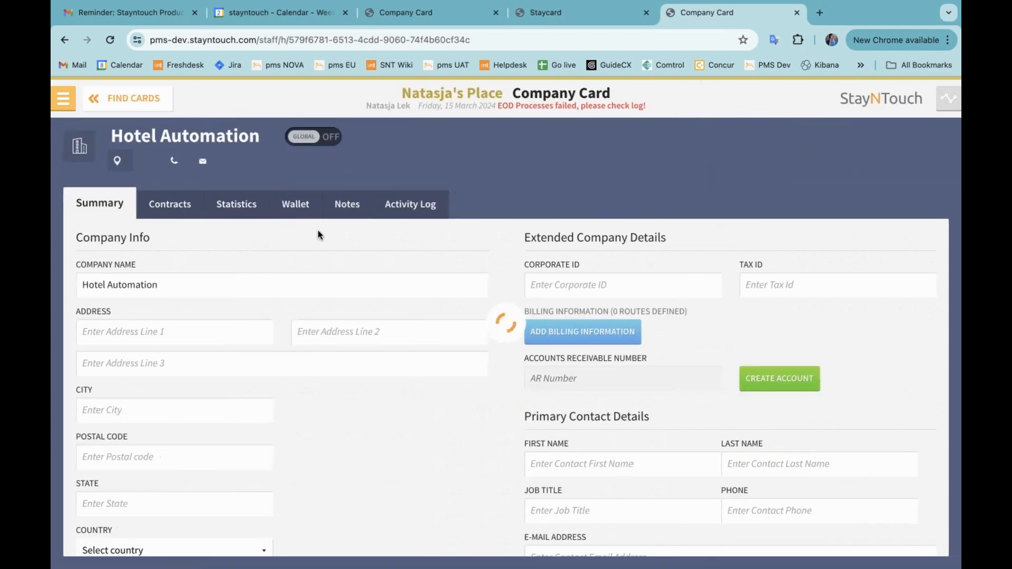
pyautogui.click(246, 208)
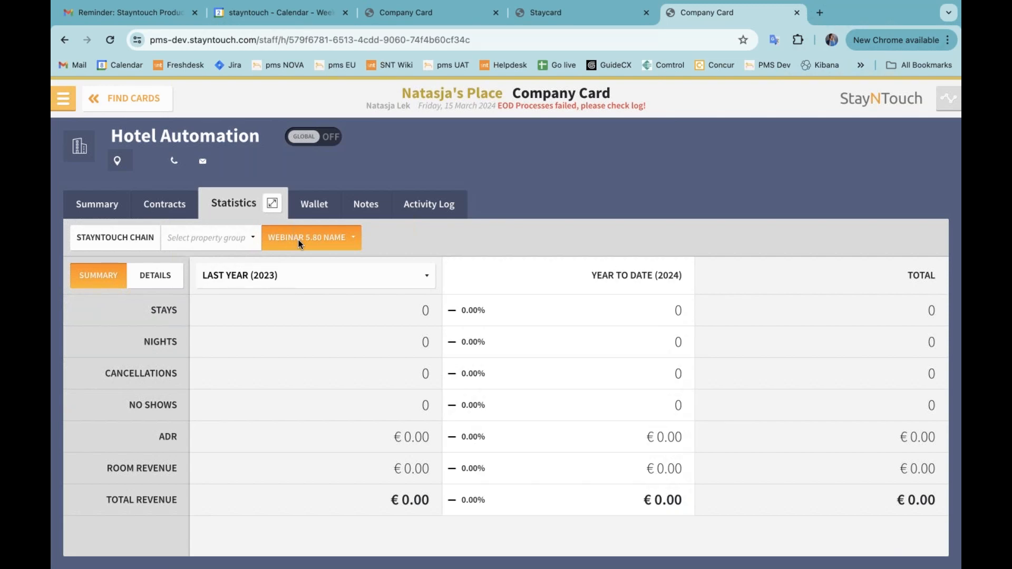
# Open the admin settings, list all chain users and view the hotel filter options
pyautogui.click(70, 99)
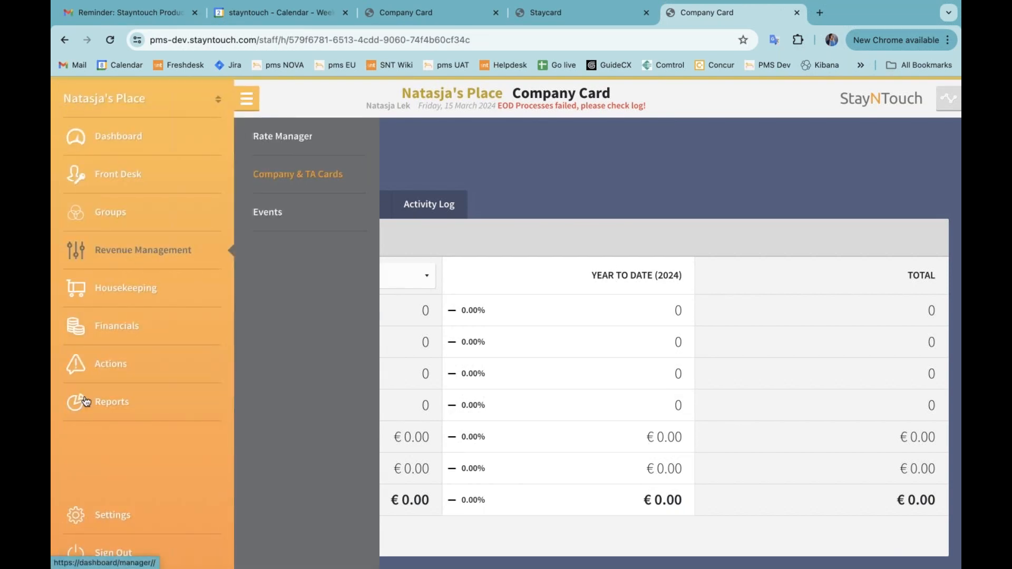
pyautogui.click(115, 509)
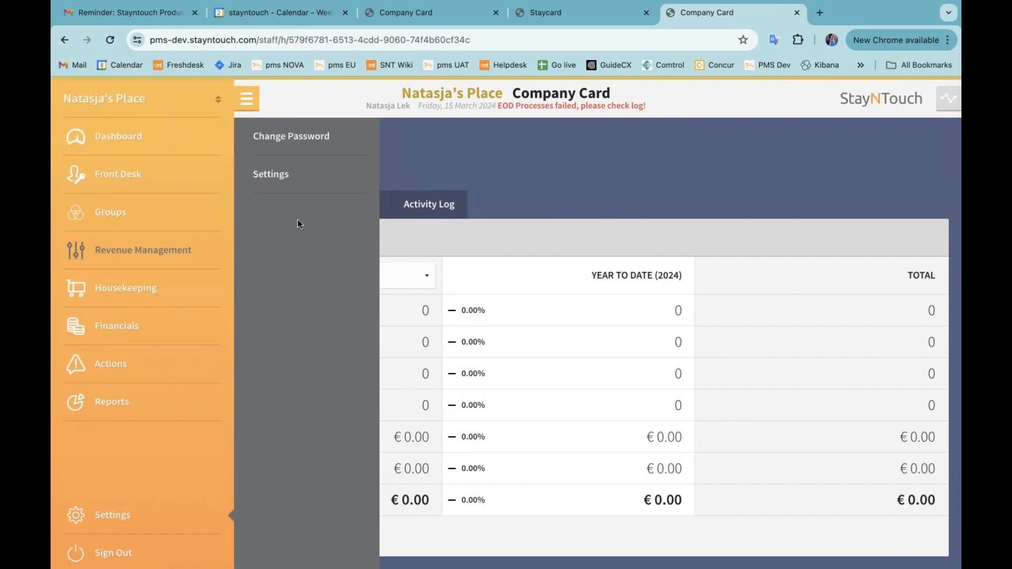
pyautogui.click(290, 182)
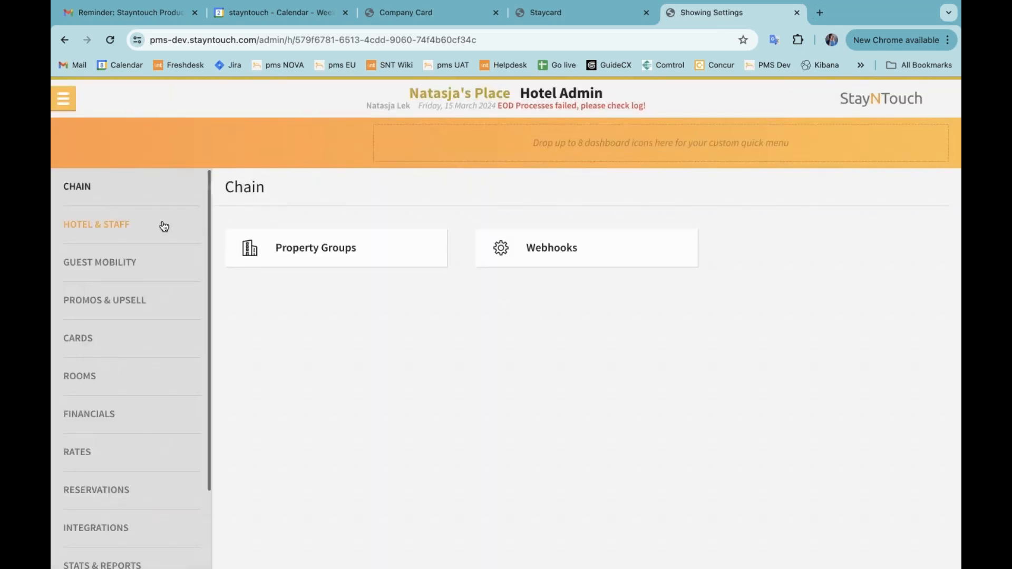
pyautogui.click(165, 227)
pyautogui.click(566, 248)
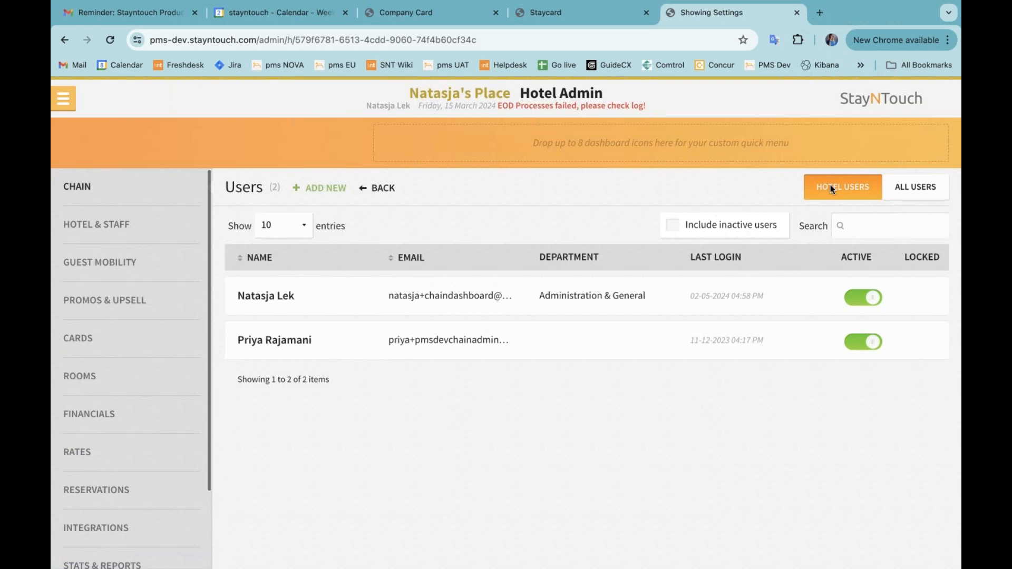
pyautogui.click(909, 192)
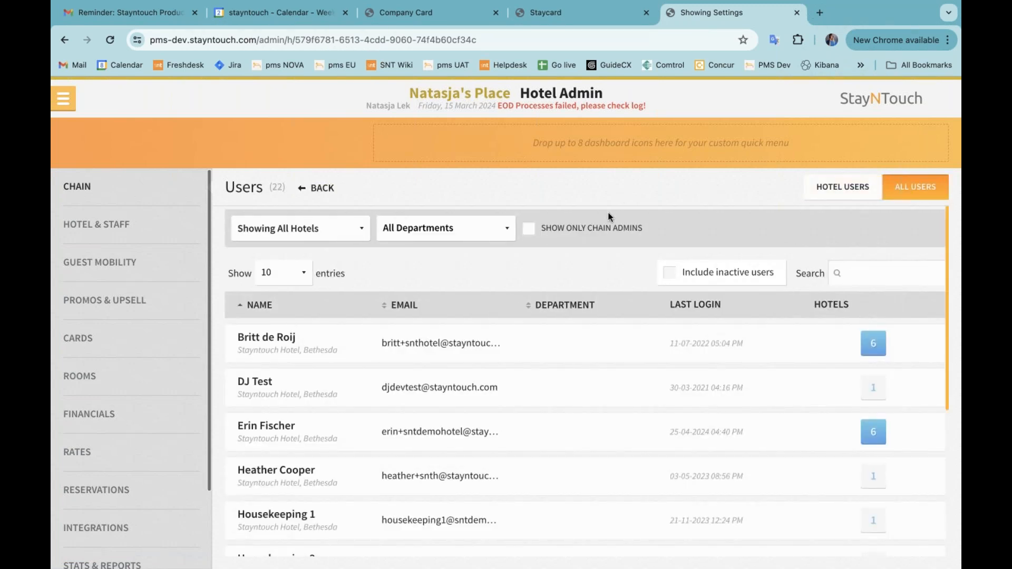
pyautogui.click(349, 237)
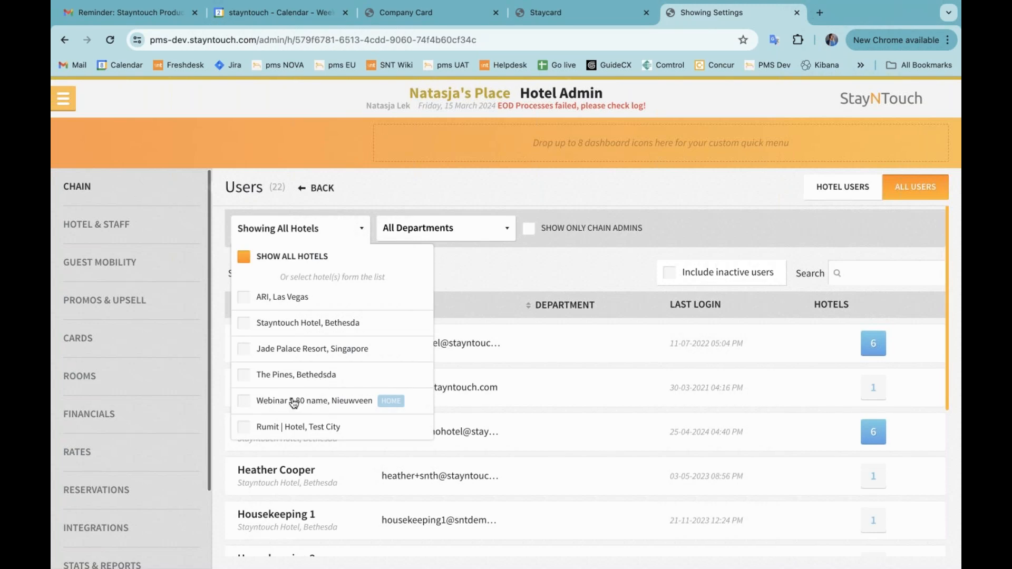
pyautogui.click(336, 229)
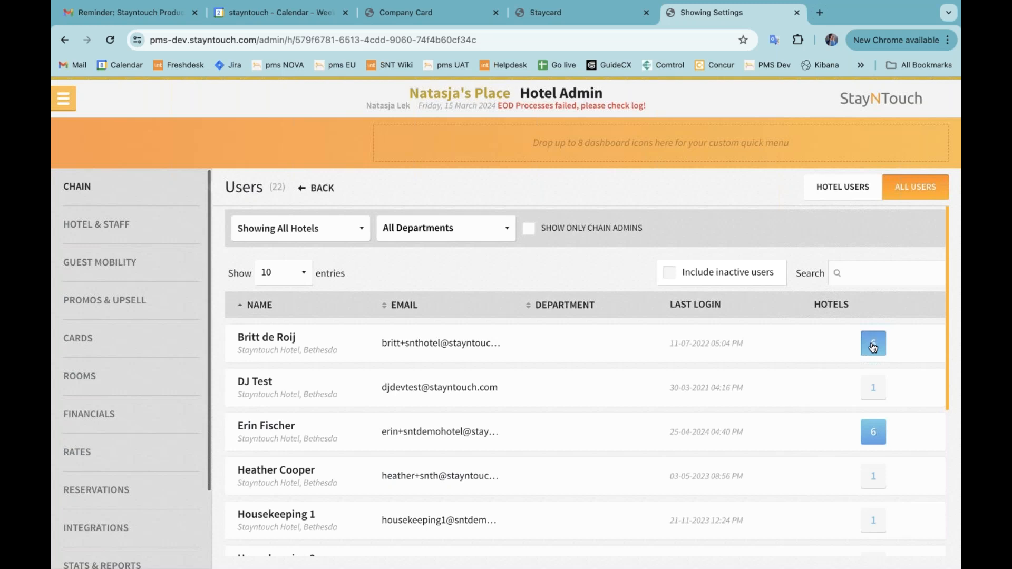
# Open a chain user's hotel subscriptions, review the listed hotel names, and close the window
pyautogui.click(874, 345)
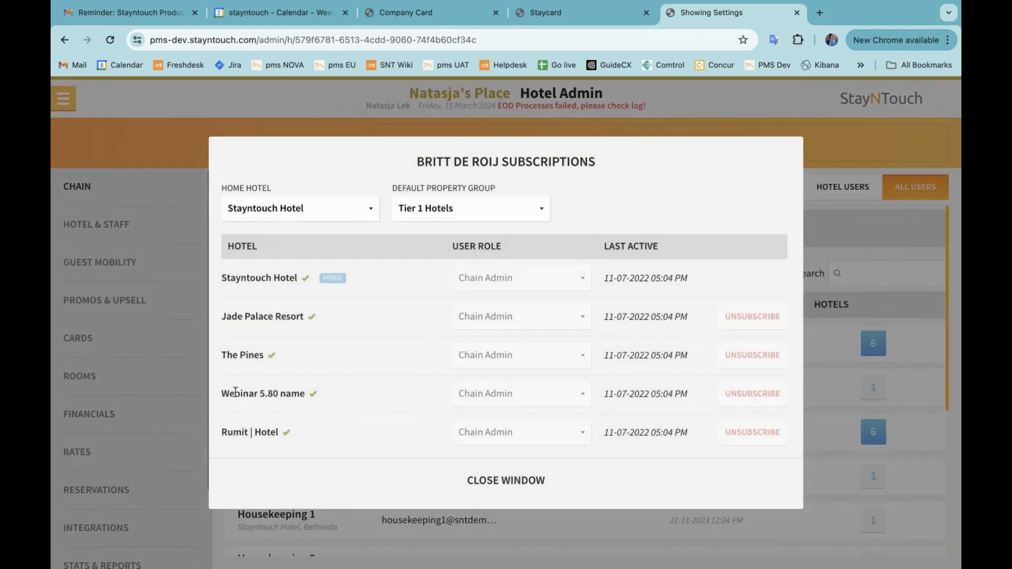
pyautogui.moveTo(221, 393); pyautogui.dragTo(301, 394)
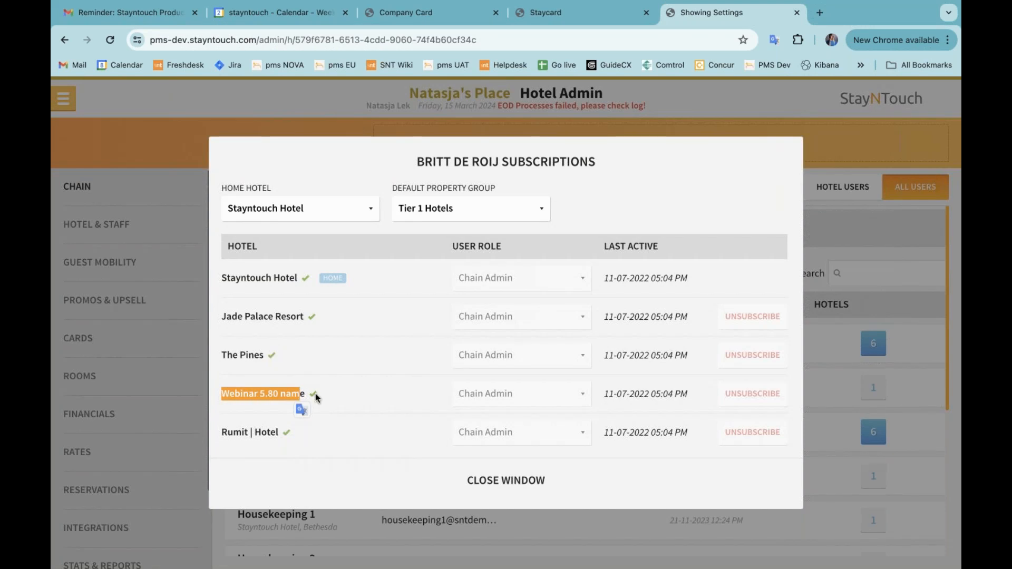
pyautogui.click(316, 395)
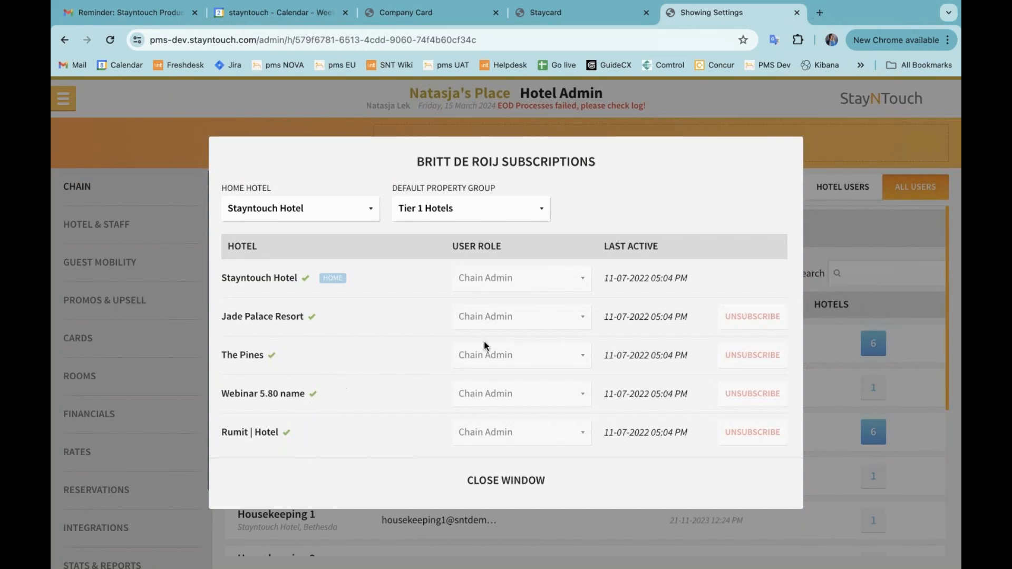
pyautogui.click(528, 484)
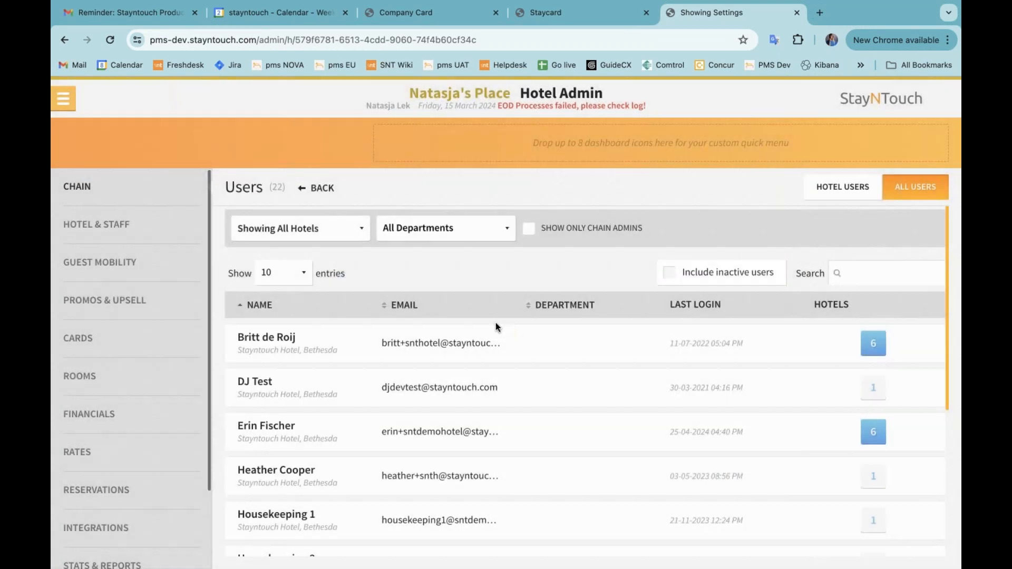
# Open the Tier 1 Hotels property group to view its hotel list
pyautogui.click(120, 188)
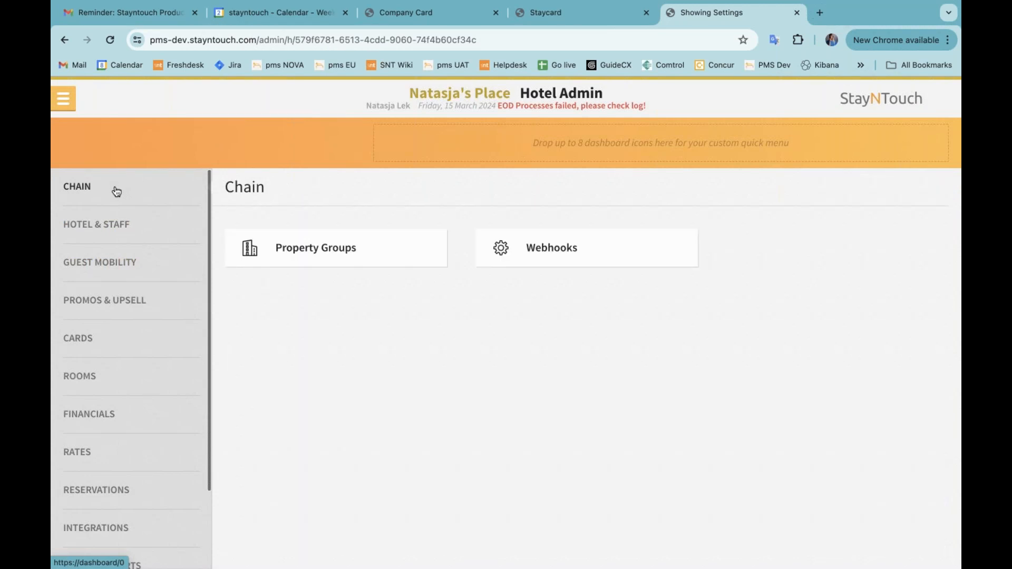
pyautogui.click(320, 248)
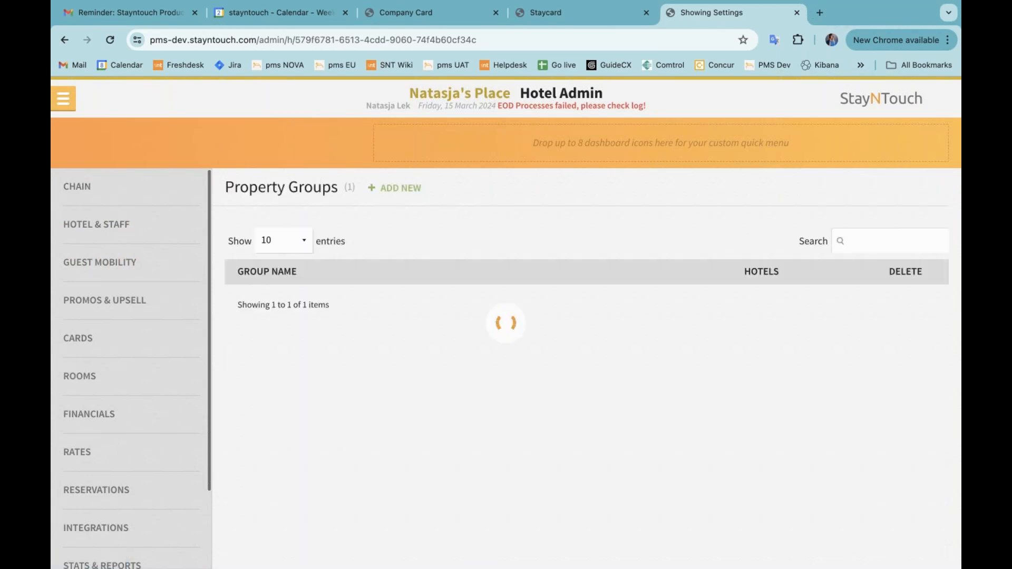
pyautogui.click(298, 310)
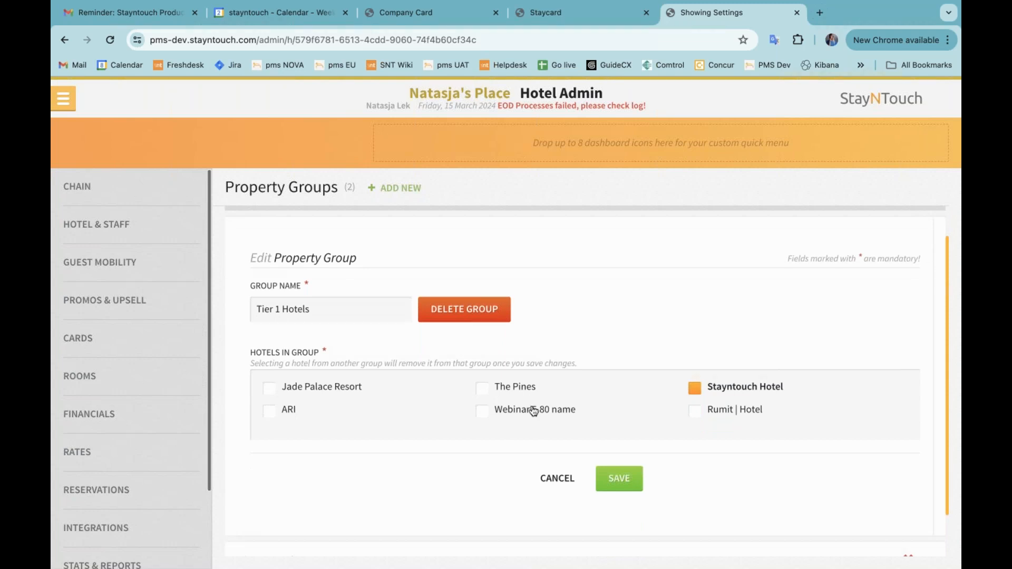
# Cancel editing the Tier 1 Hotels property group and switch to the Company Card browser tab
pyautogui.click(553, 480)
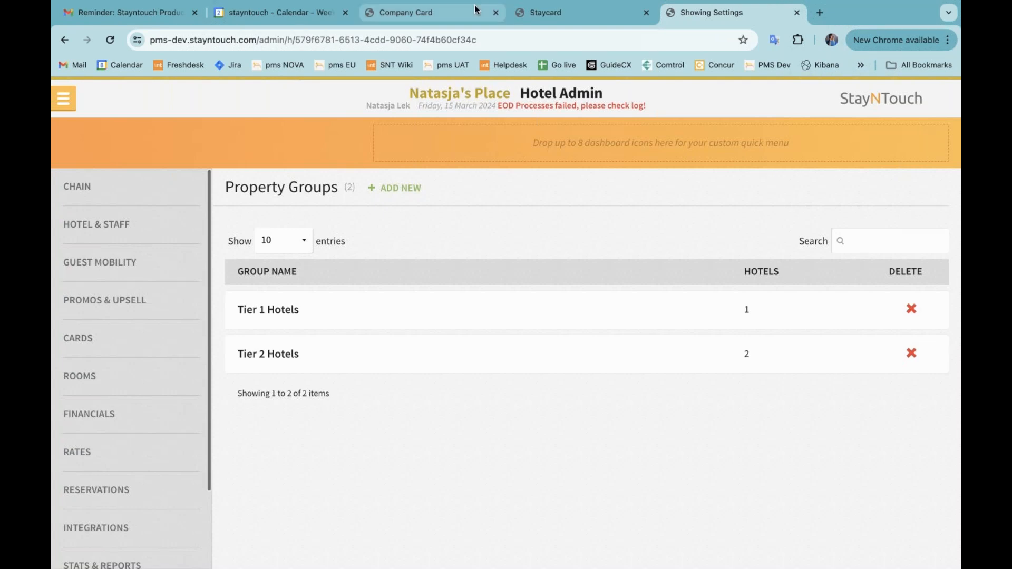
pyautogui.click(437, 17)
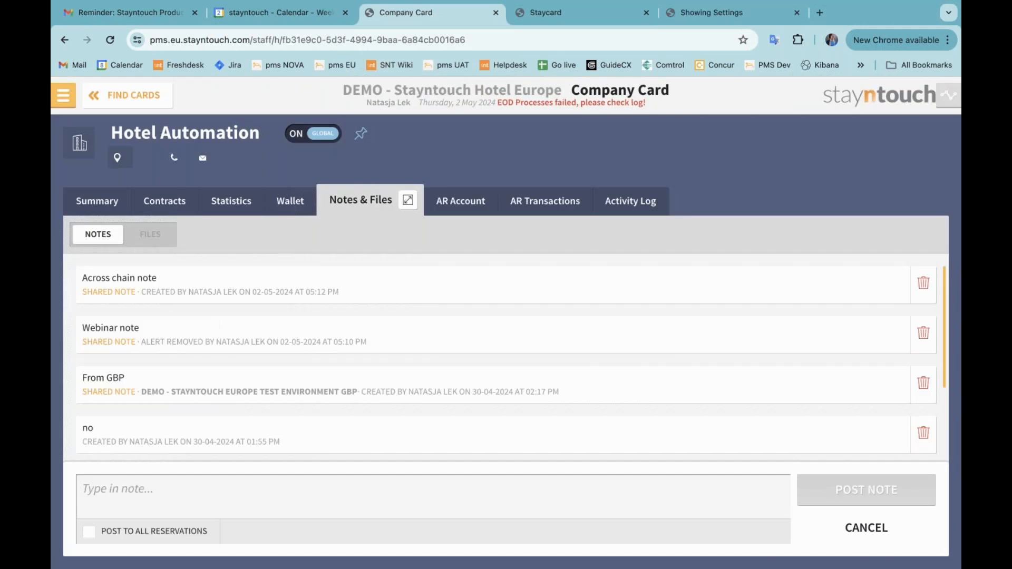
# Open the arriving reservation from the dashboard's arrivals and close the deposit required prompt
pyautogui.click(69, 98)
pyautogui.click(135, 135)
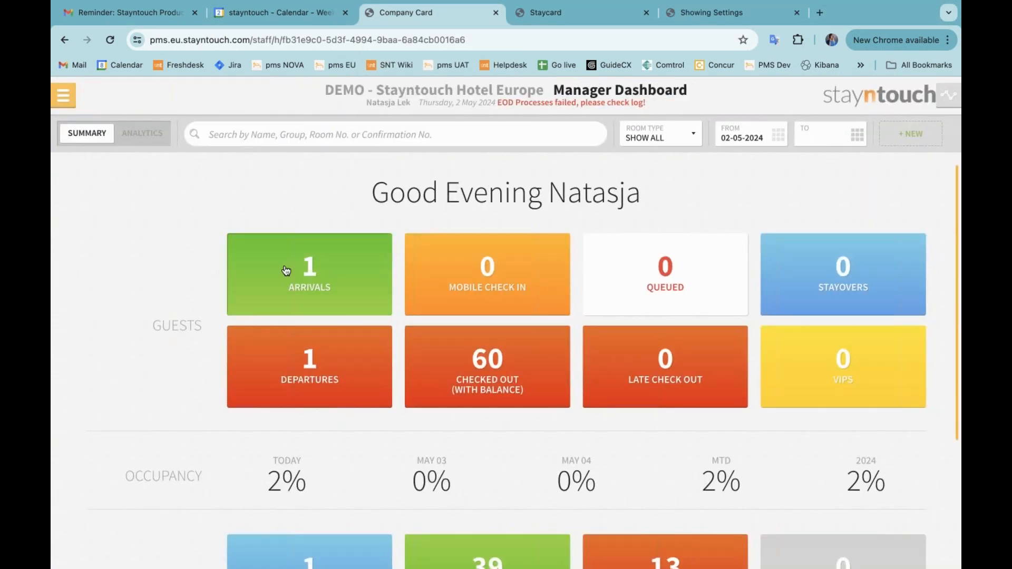
pyautogui.click(286, 270)
pyautogui.click(333, 196)
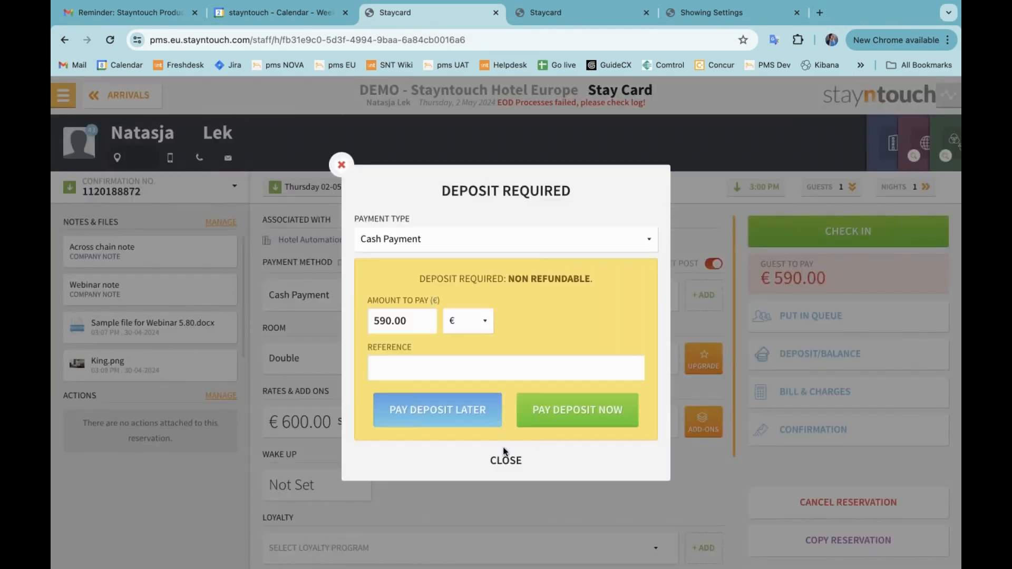
pyautogui.click(506, 461)
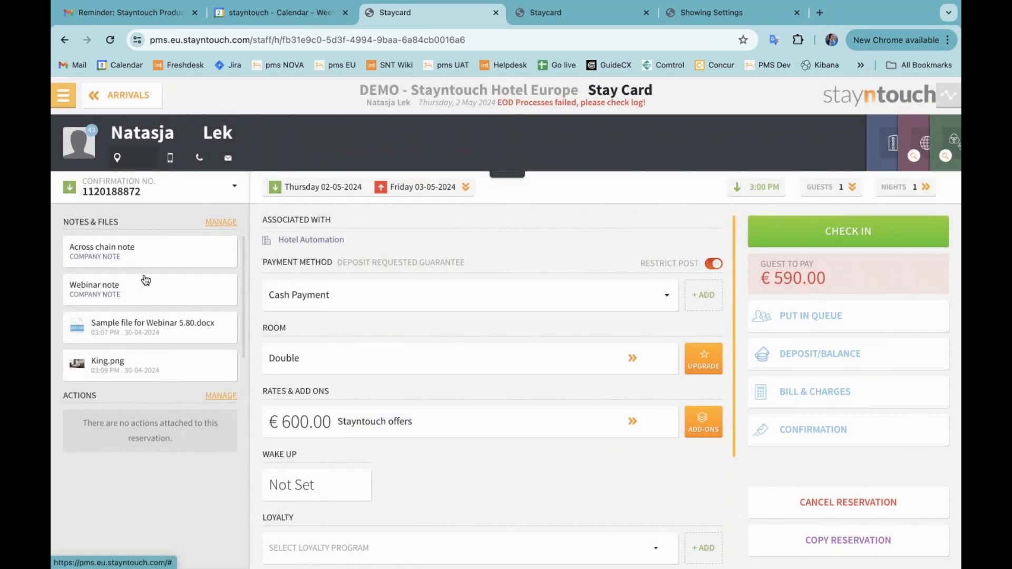
# Review the reservation's company notes and preview the attached Sample file for Webinar 5.80.docx in Notes & Files
pyautogui.click(121, 330)
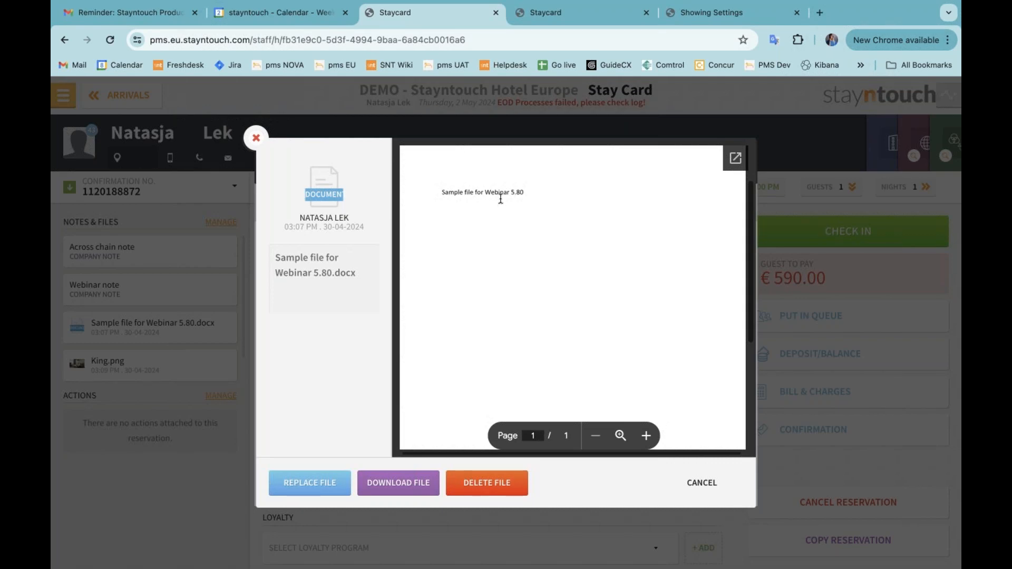
pyautogui.click(256, 138)
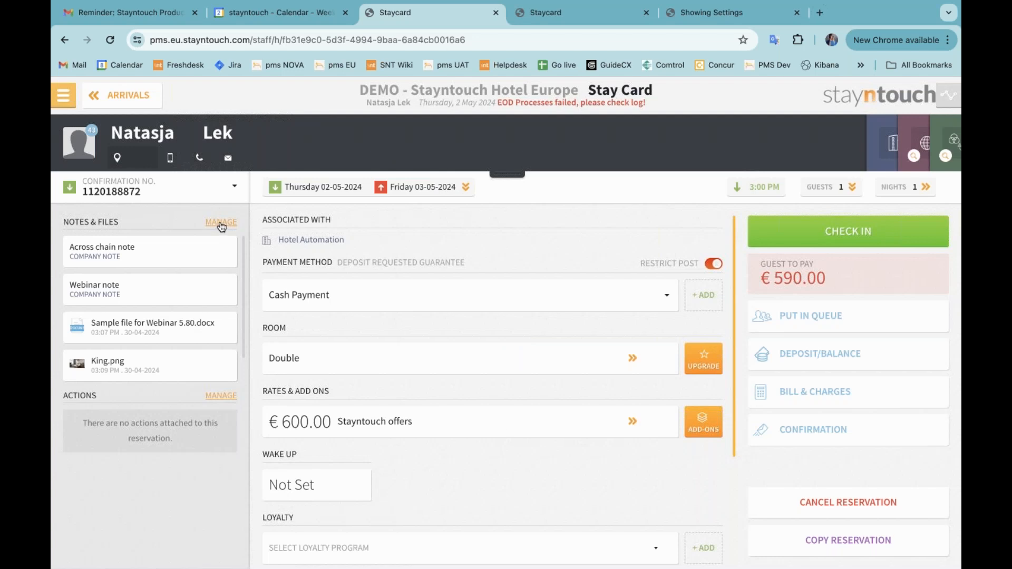
pyautogui.click(222, 226)
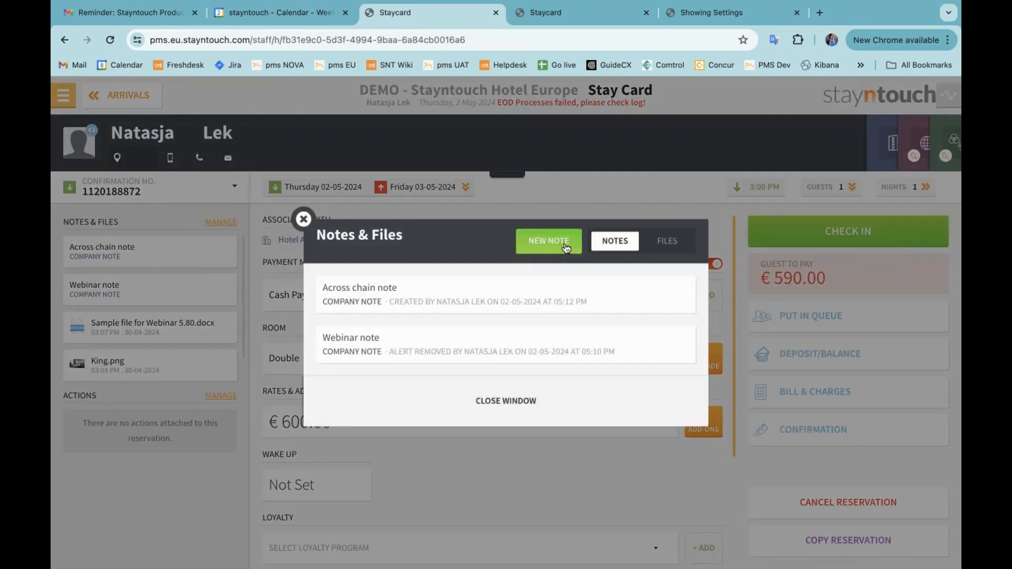
pyautogui.click(679, 243)
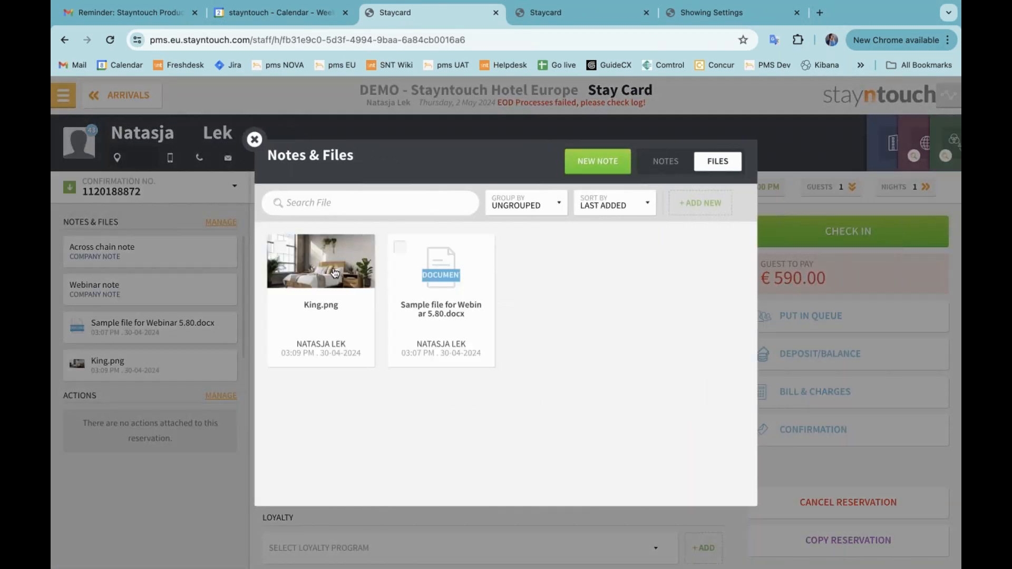
pyautogui.click(254, 139)
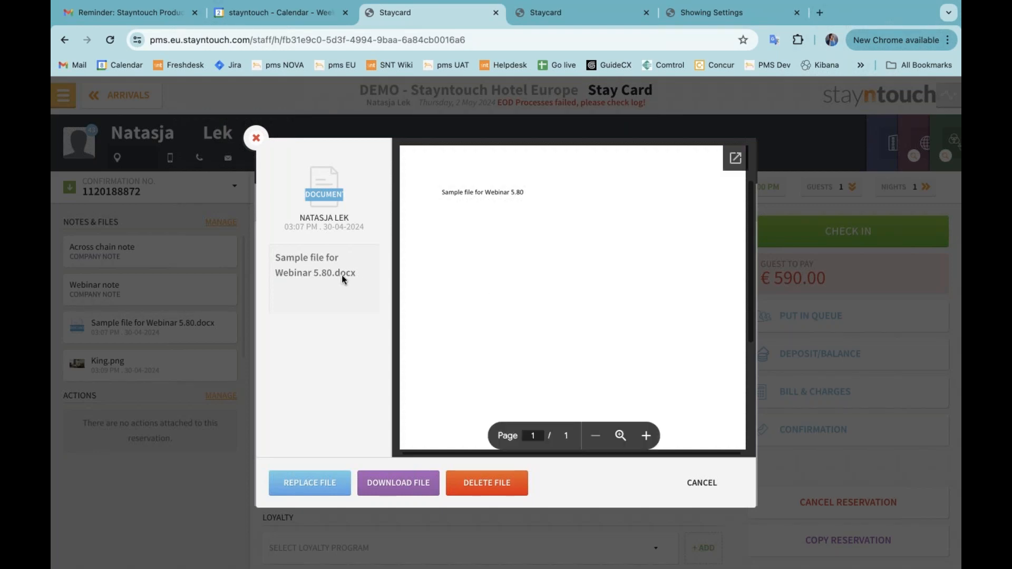
pyautogui.click(254, 139)
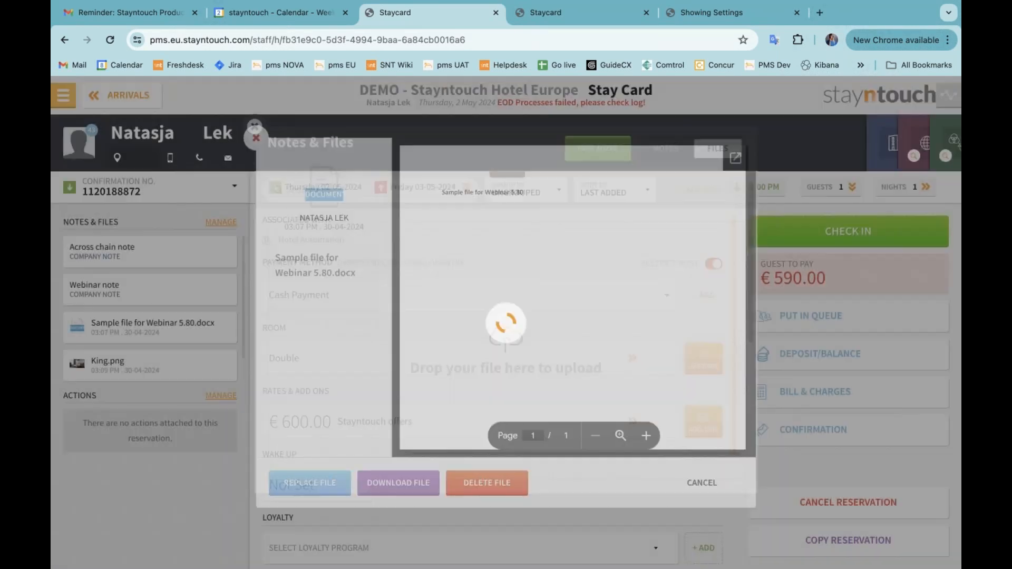
# Search Company & TA Cards for booking.com and open the Booking.com travel agent card
pyautogui.click(62, 100)
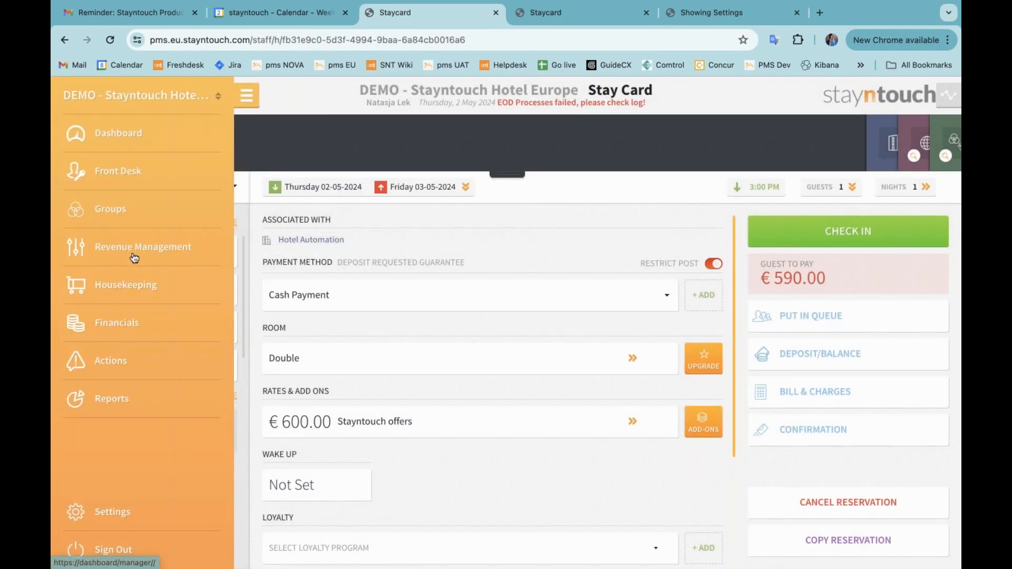
pyautogui.click(132, 248)
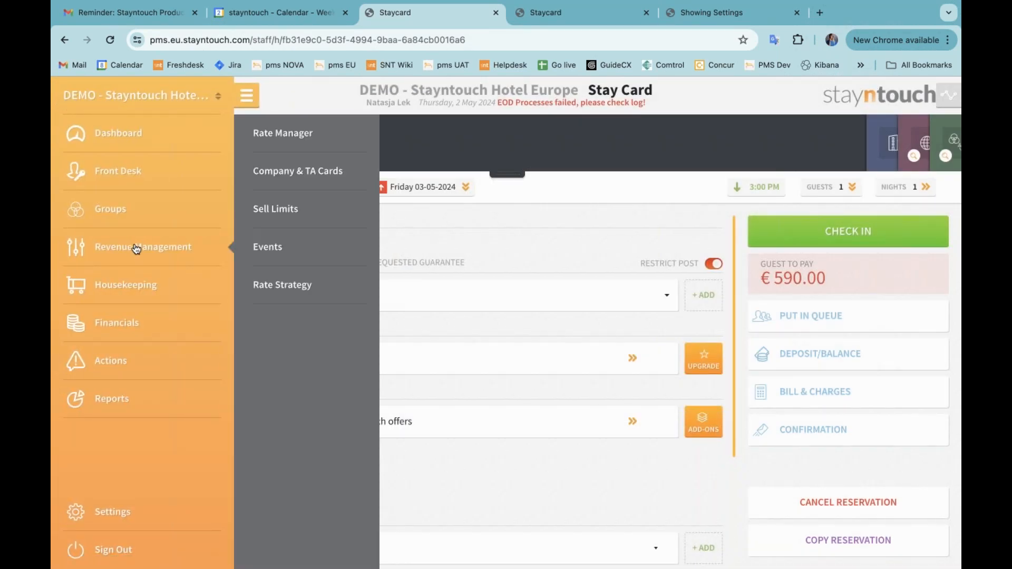
pyautogui.click(294, 170)
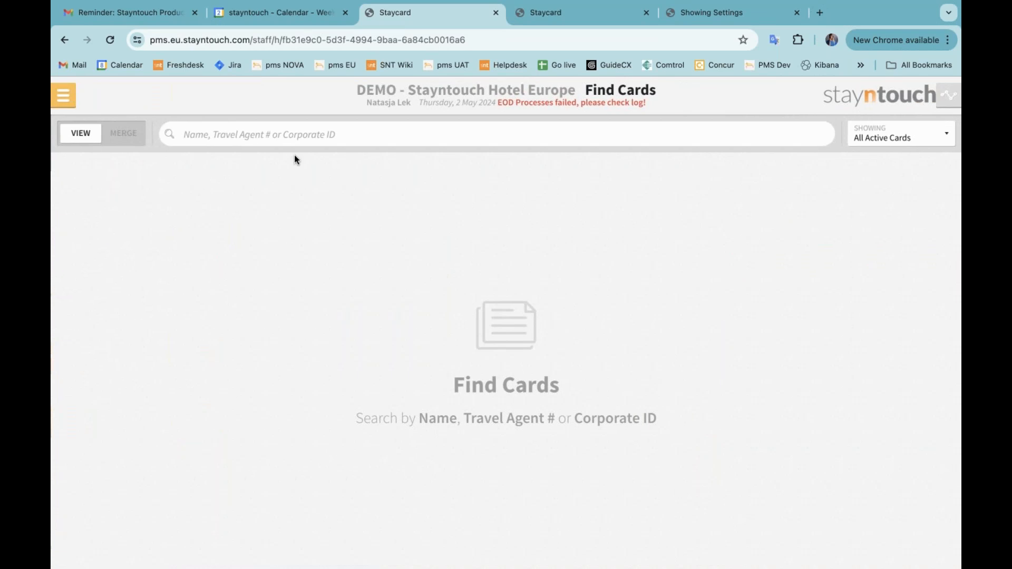
pyautogui.click(294, 138)
pyautogui.write('booking.com')
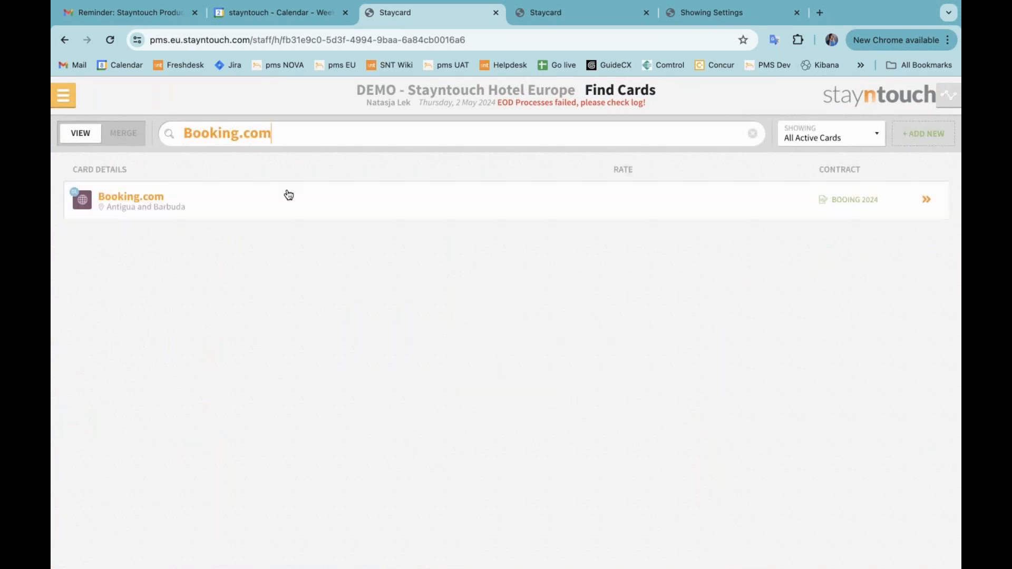
pyautogui.click(287, 201)
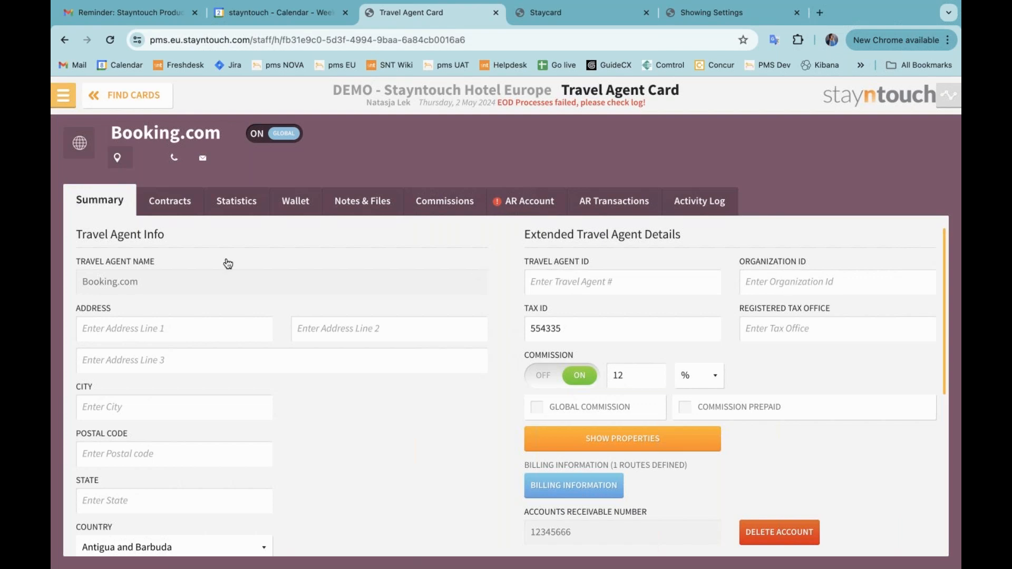
# Return to the arriving reservation from the dashboard and close the deposit required prompt
pyautogui.click(65, 98)
pyautogui.click(101, 131)
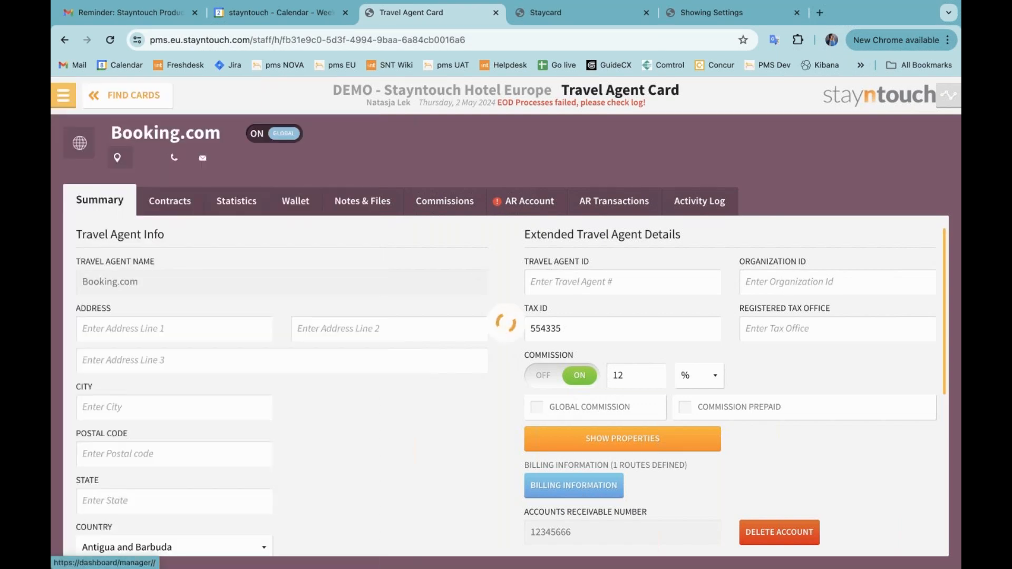
pyautogui.click(303, 268)
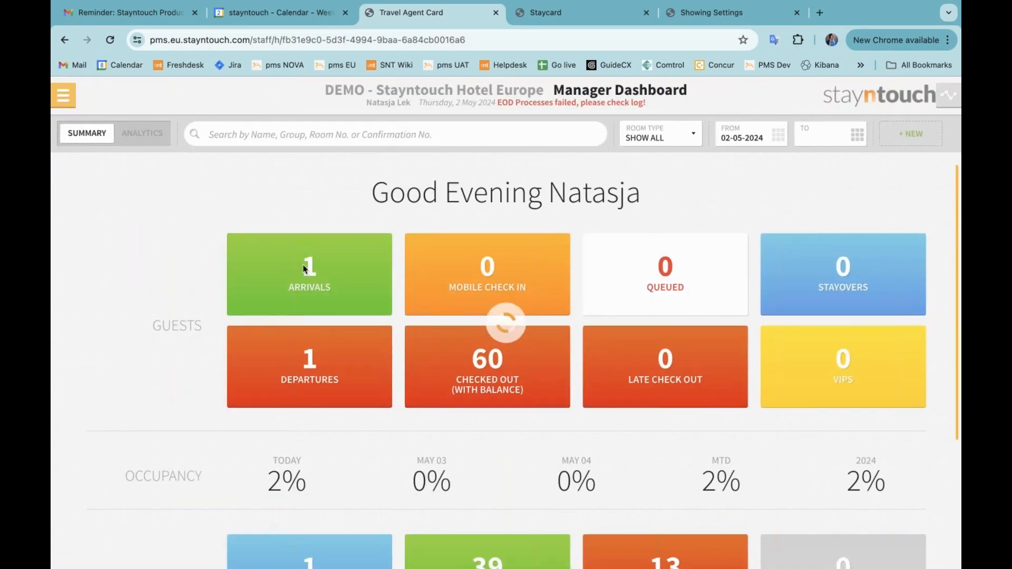
pyautogui.click(408, 199)
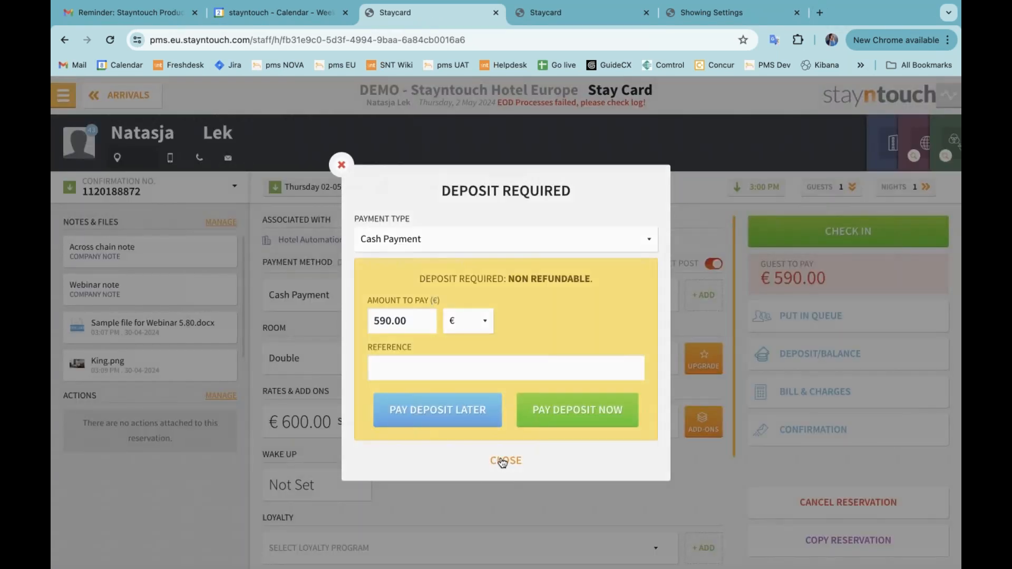
pyautogui.click(502, 462)
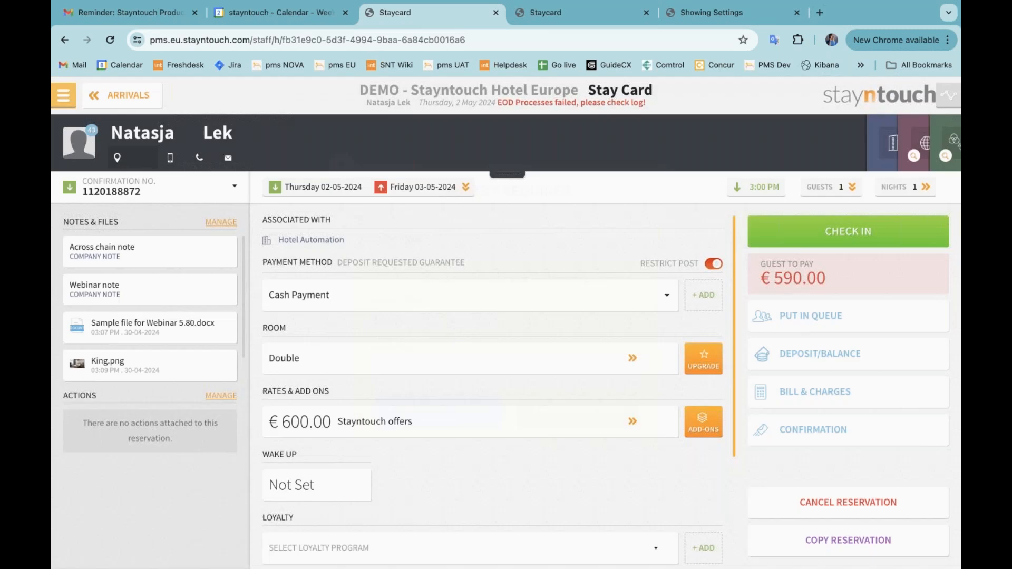
# Open the travel agent card search from the reservation's stay card
pyautogui.click(915, 154)
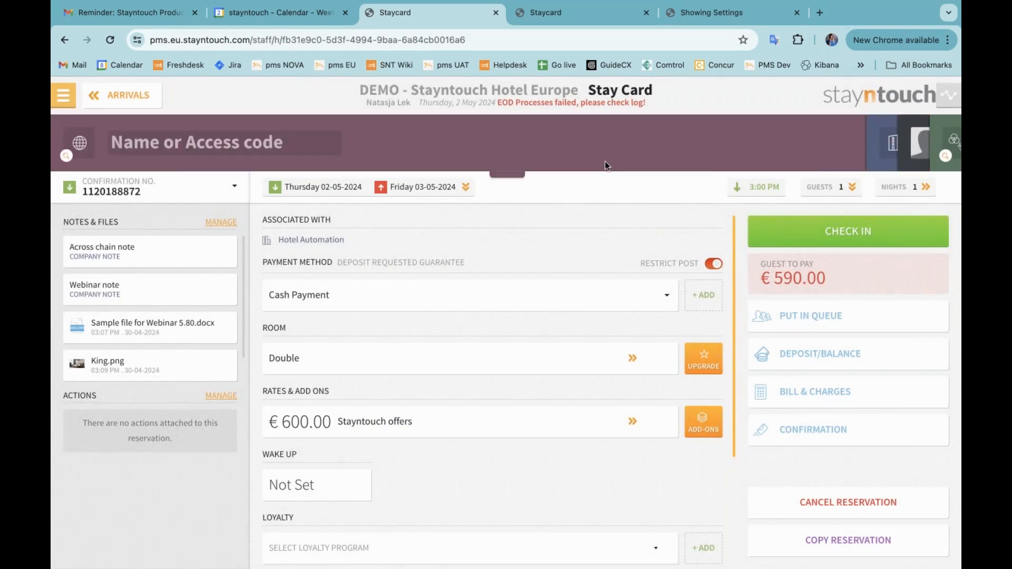
pyautogui.click(514, 176)
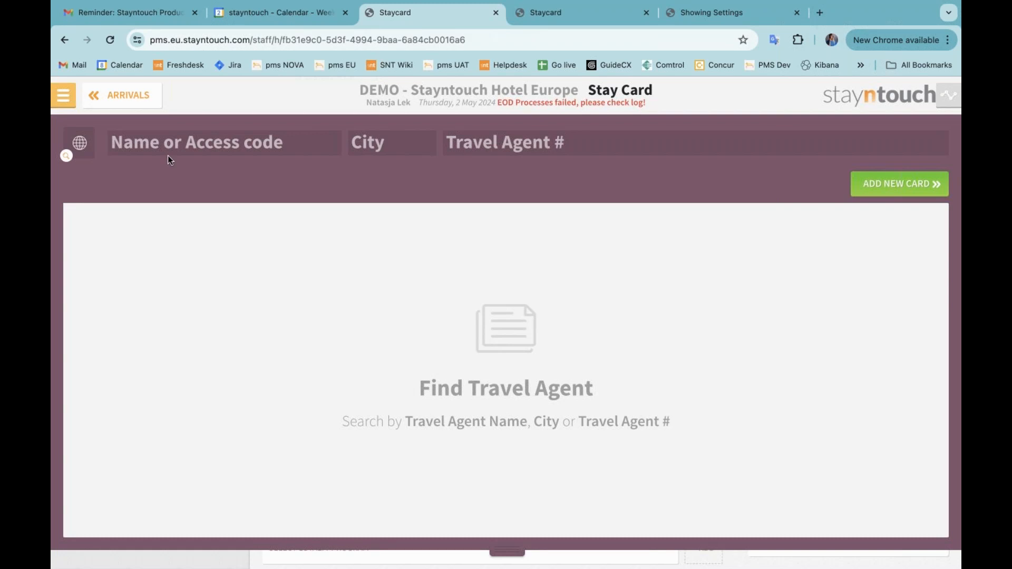
# Open the Company & TA Cards search and close the extra Staycard browser tab
pyautogui.click(63, 95)
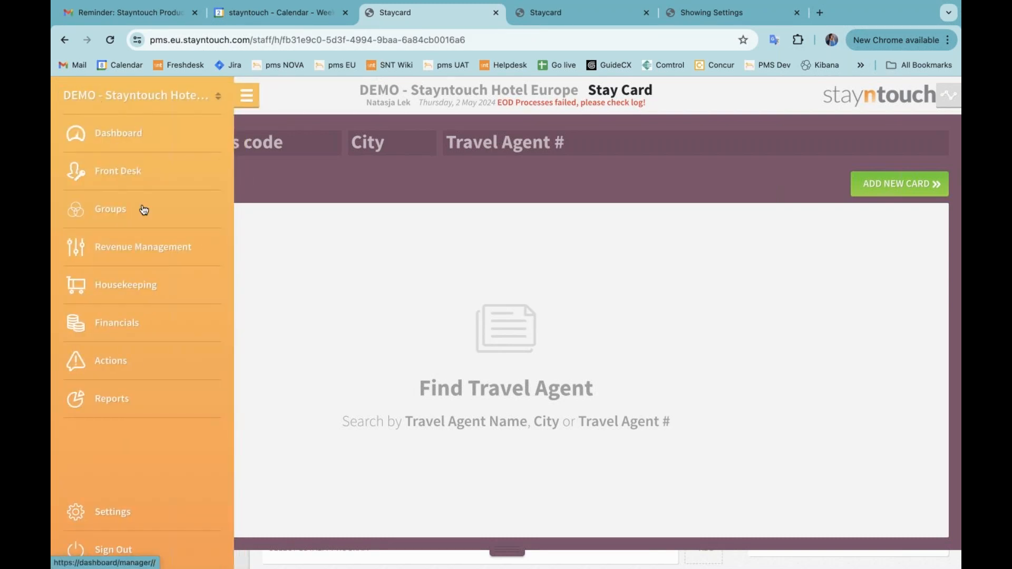
pyautogui.click(136, 248)
pyautogui.click(272, 173)
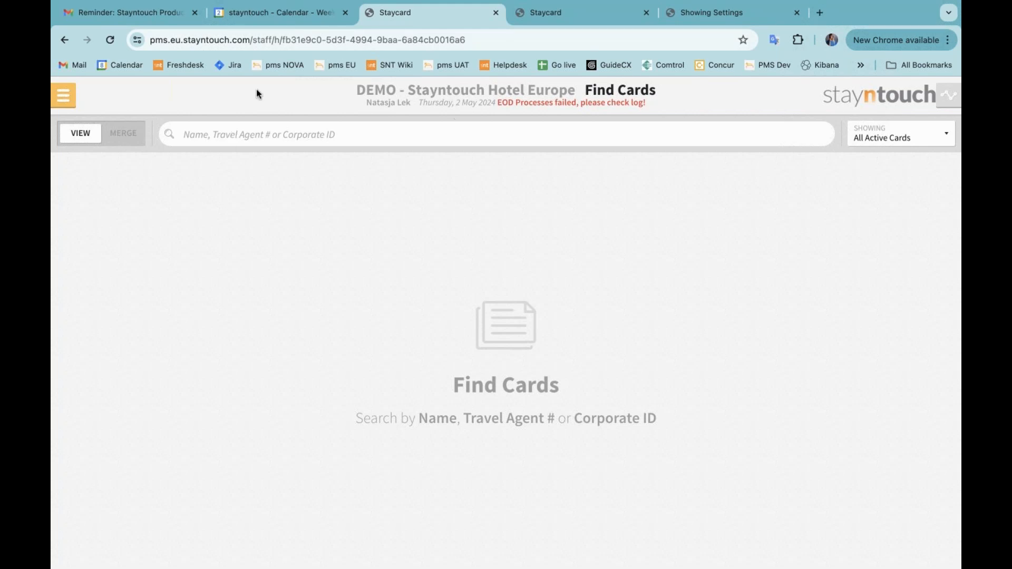
pyautogui.click(647, 13)
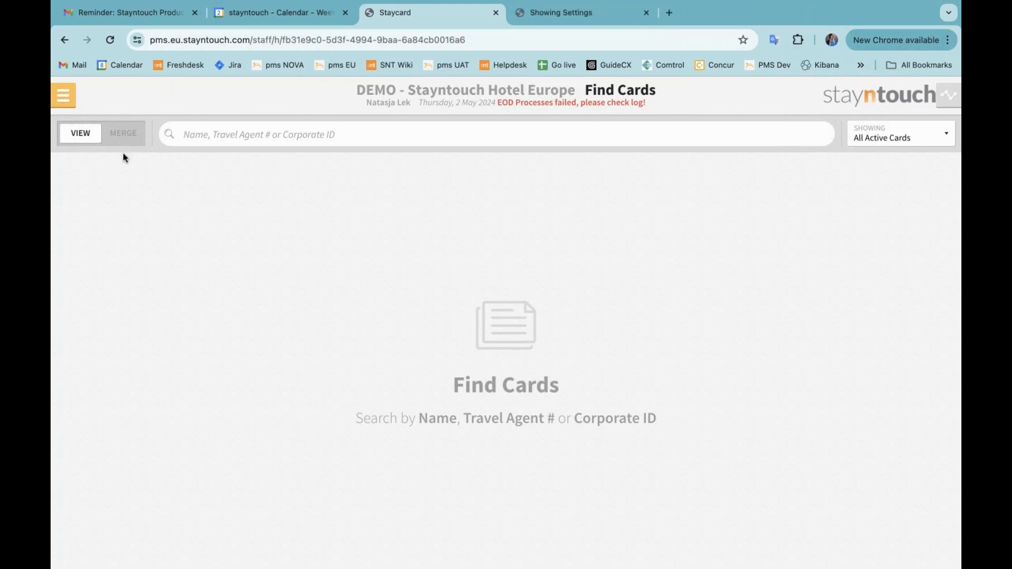
# Sign out and log back in with the demo account's e-mail address and saved password
pyautogui.click(64, 96)
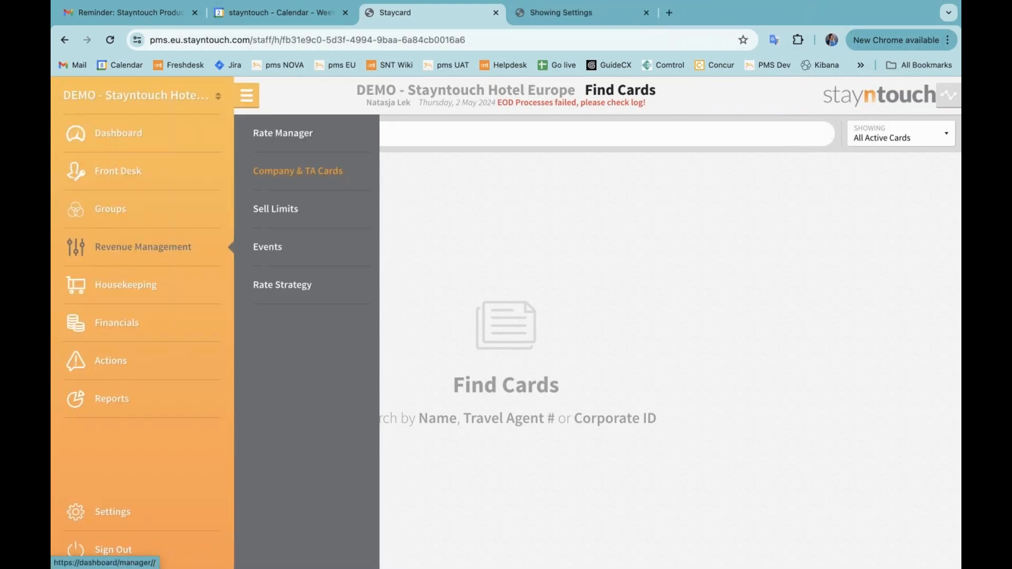
pyautogui.click(127, 547)
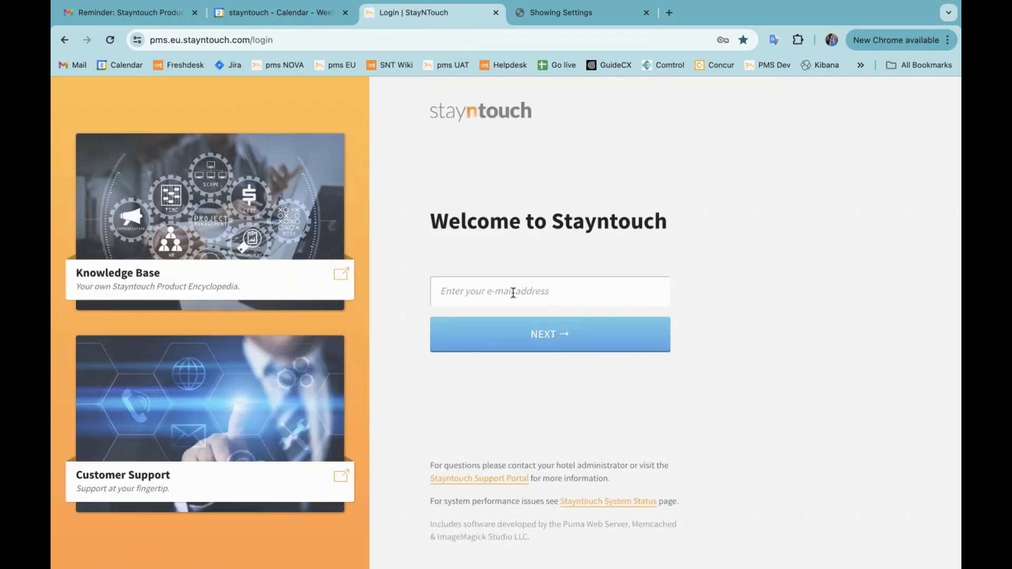
pyautogui.click(515, 291)
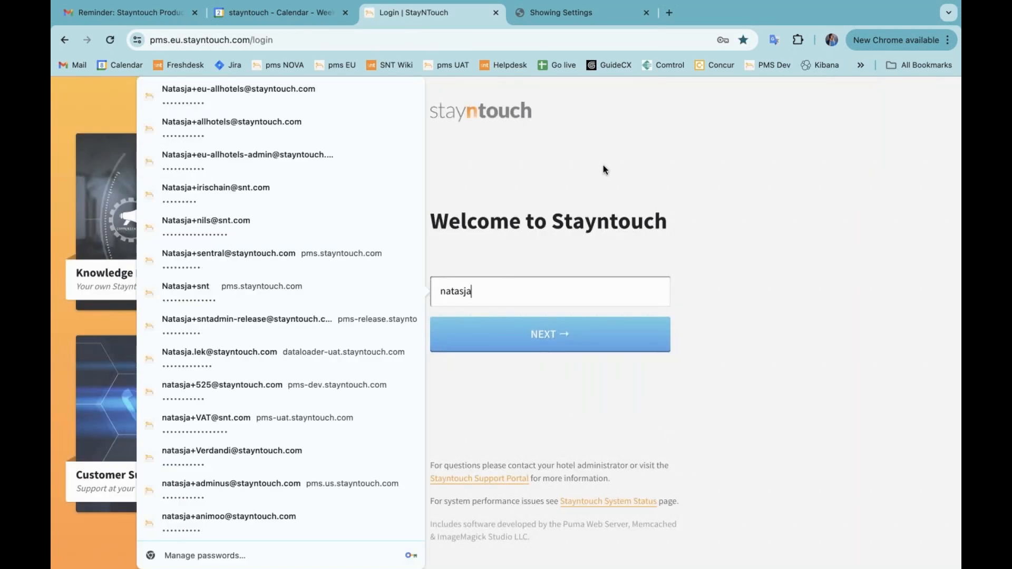
pyautogui.click(578, 330)
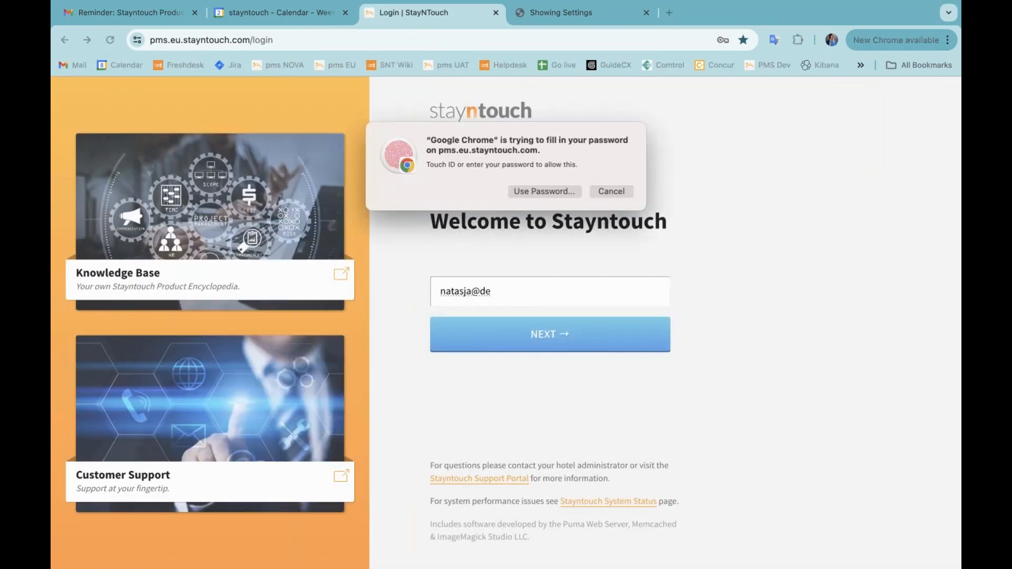
pyautogui.click(564, 338)
pyautogui.click(545, 323)
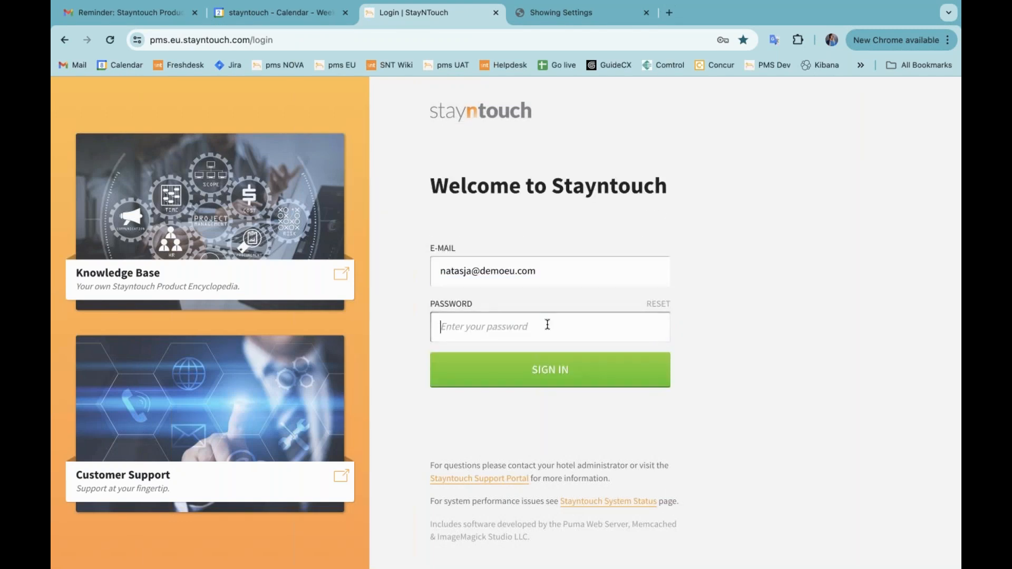
pyautogui.click(354, 105)
pyautogui.click(550, 370)
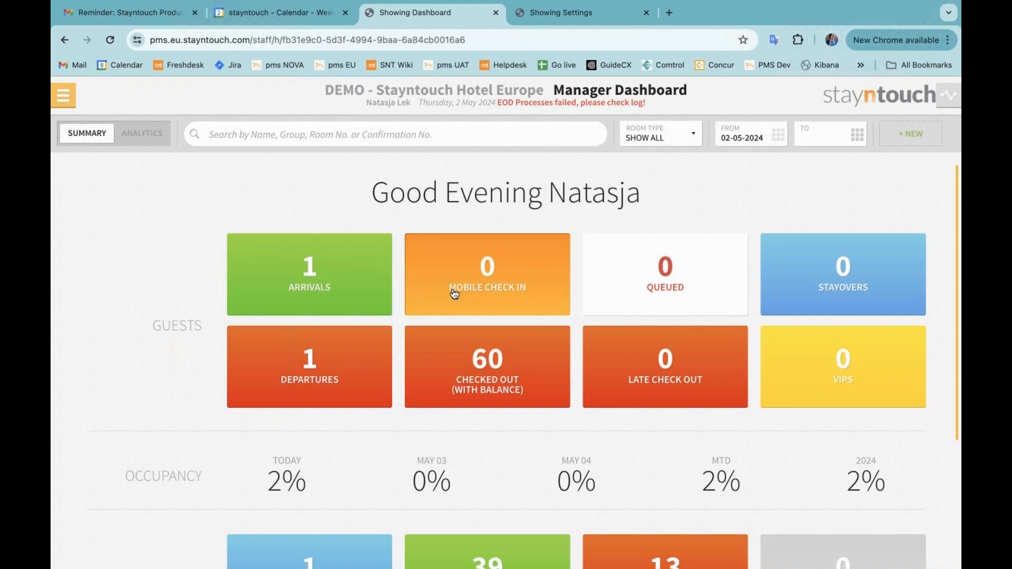
# Start a new reservation and enter the guest's first and last name
pyautogui.click(918, 140)
pyautogui.click(399, 327)
pyautogui.write('Natasj')
pyautogui.press('super+a')
pyautogui.press('Tab')
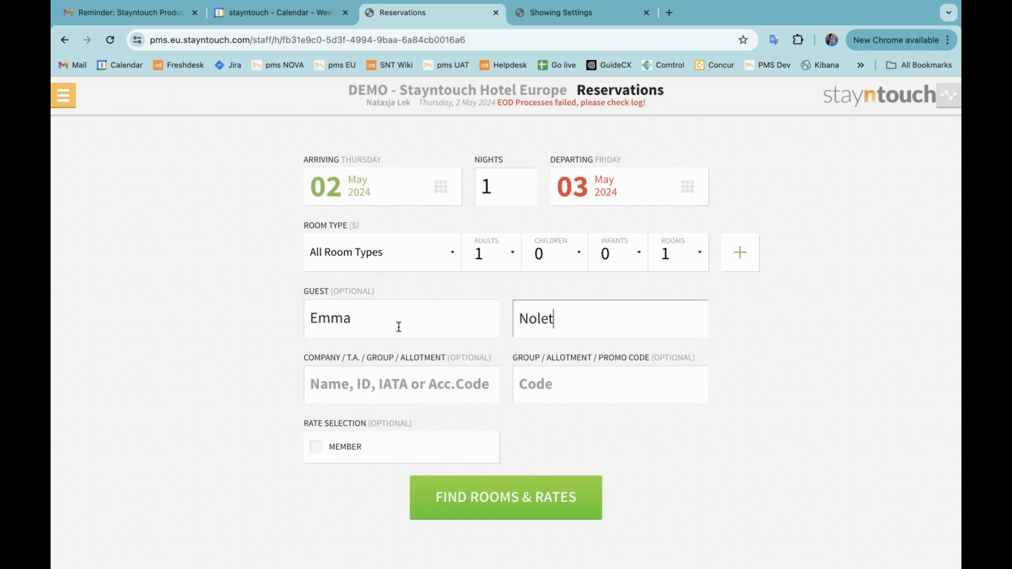
# Find rooms and rates and book the Stayntouch offers rate at €750.00
pyautogui.click(506, 506)
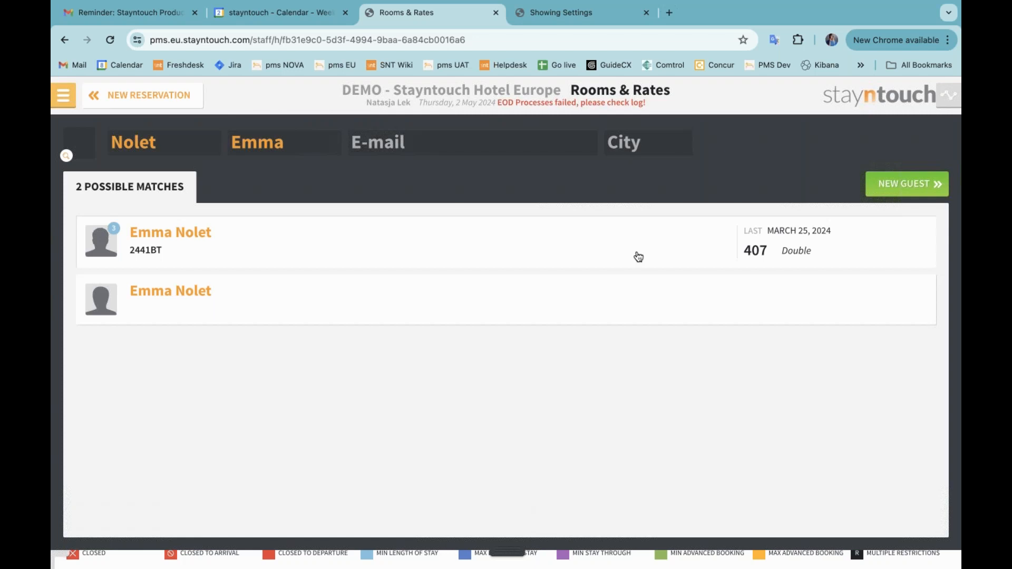
pyautogui.click(636, 255)
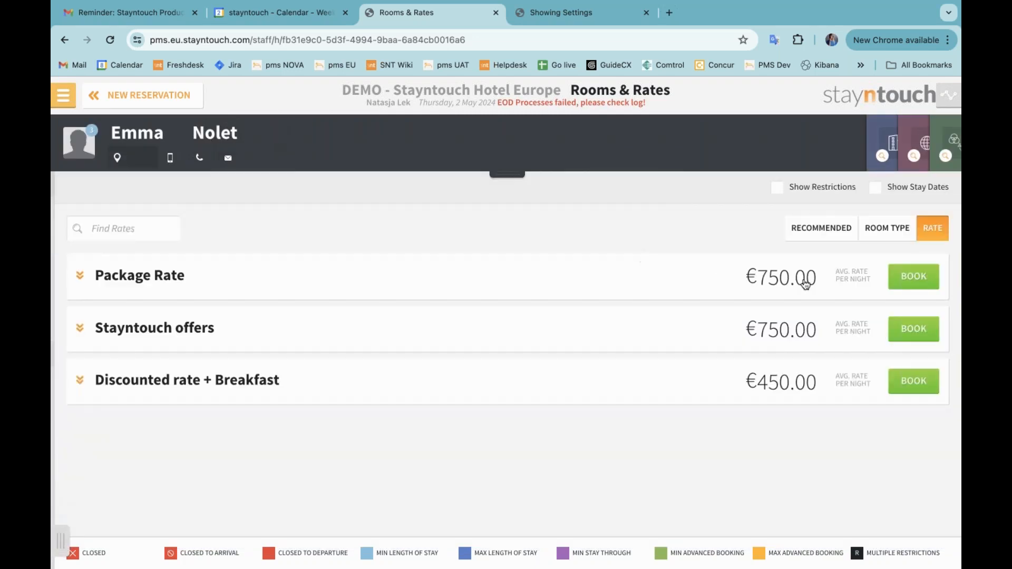
pyautogui.click(898, 328)
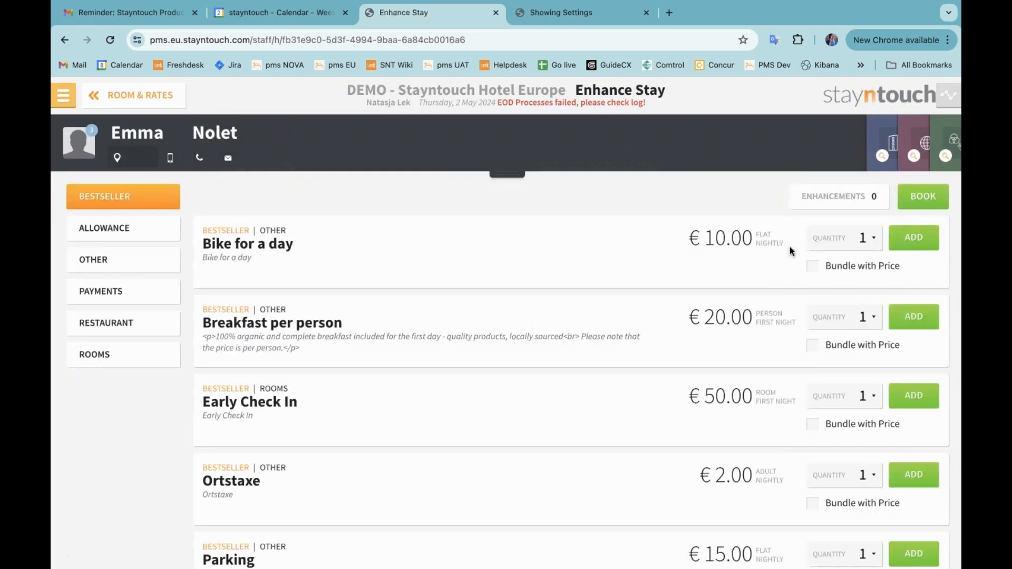
# Book the reservation with Bank Transfer as payment type and choose to pay the deposit later
pyautogui.click(923, 196)
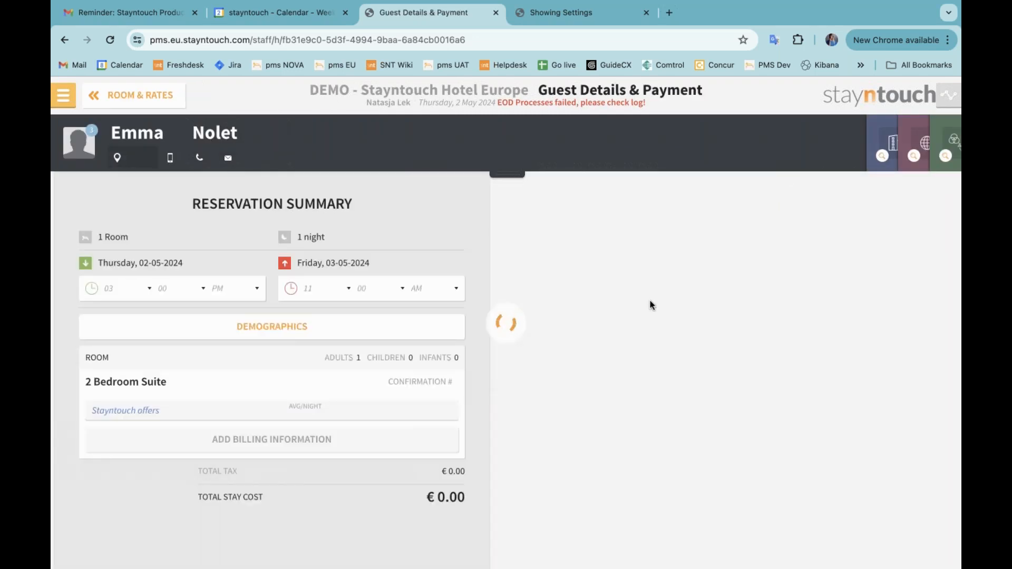
pyautogui.click(627, 225)
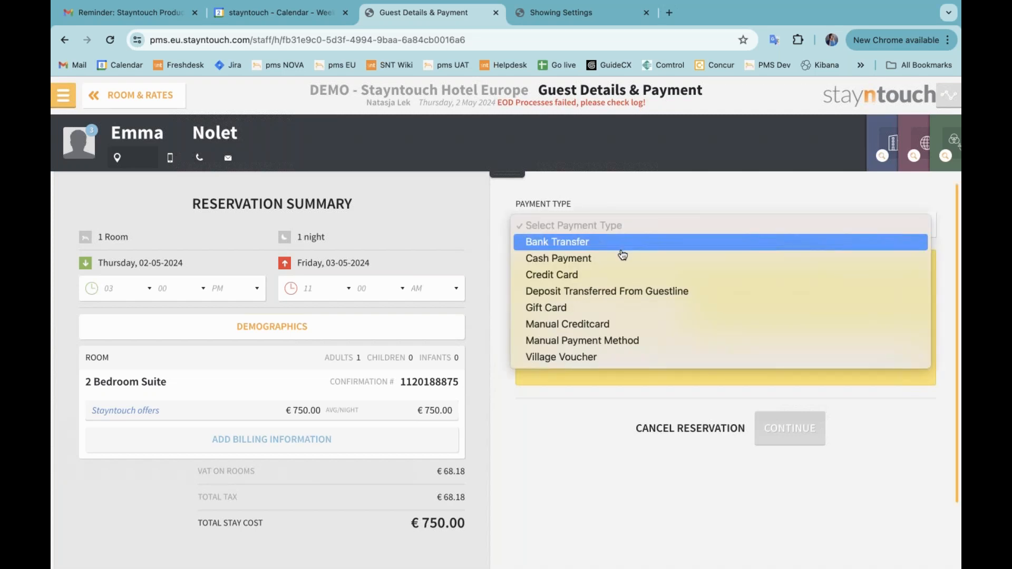
pyautogui.click(622, 246)
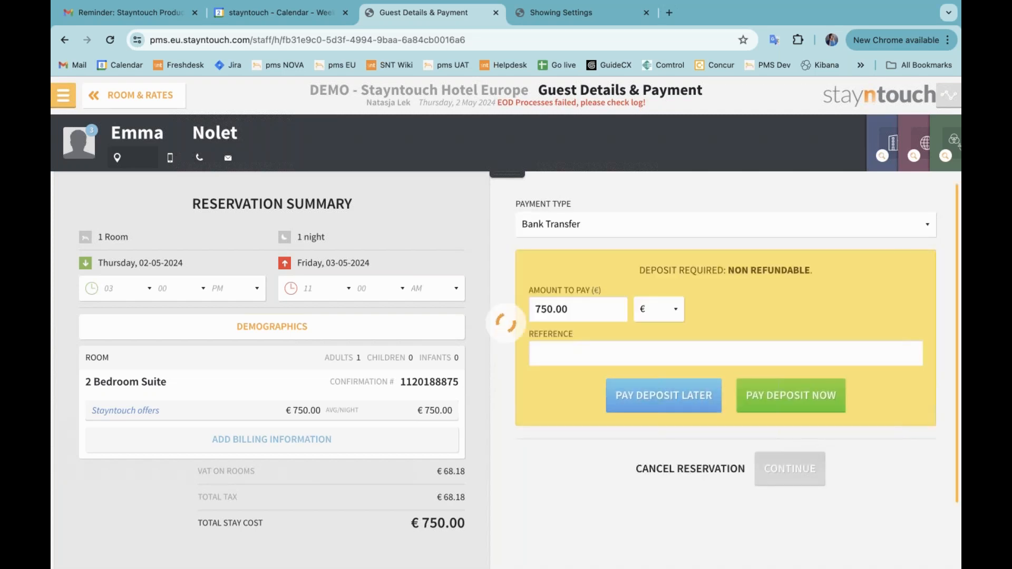
pyautogui.click(664, 395)
pyautogui.click(645, 510)
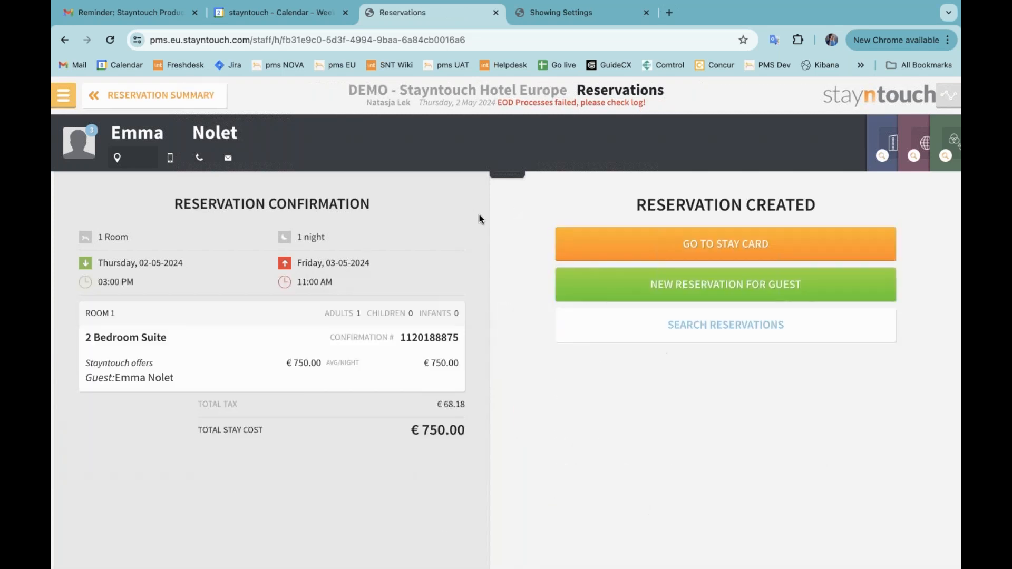
# Open the new reservation's stay card, dismiss the deposit prompt, and open its bill and charges
pyautogui.click(636, 253)
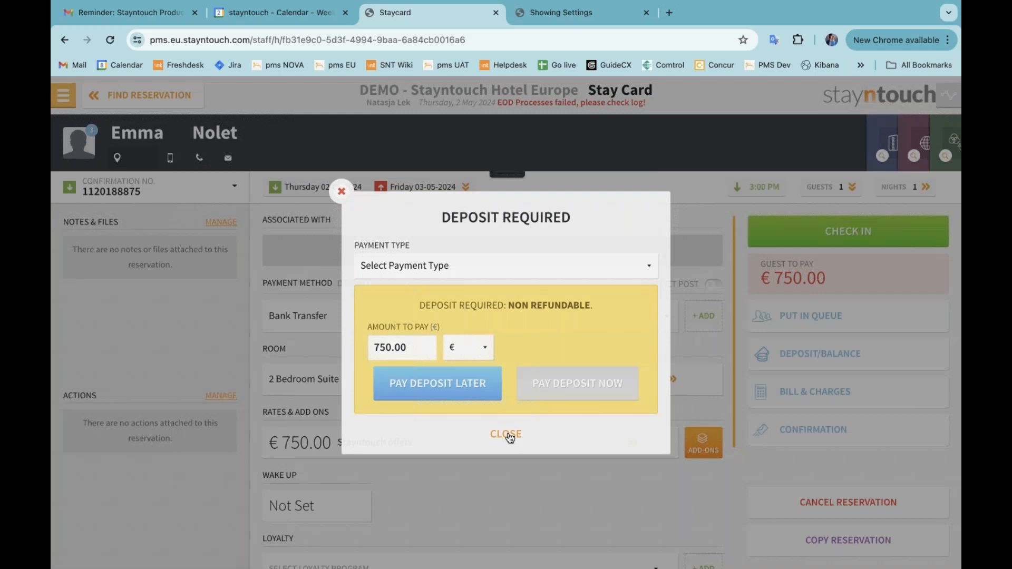
pyautogui.click(509, 438)
pyautogui.click(809, 390)
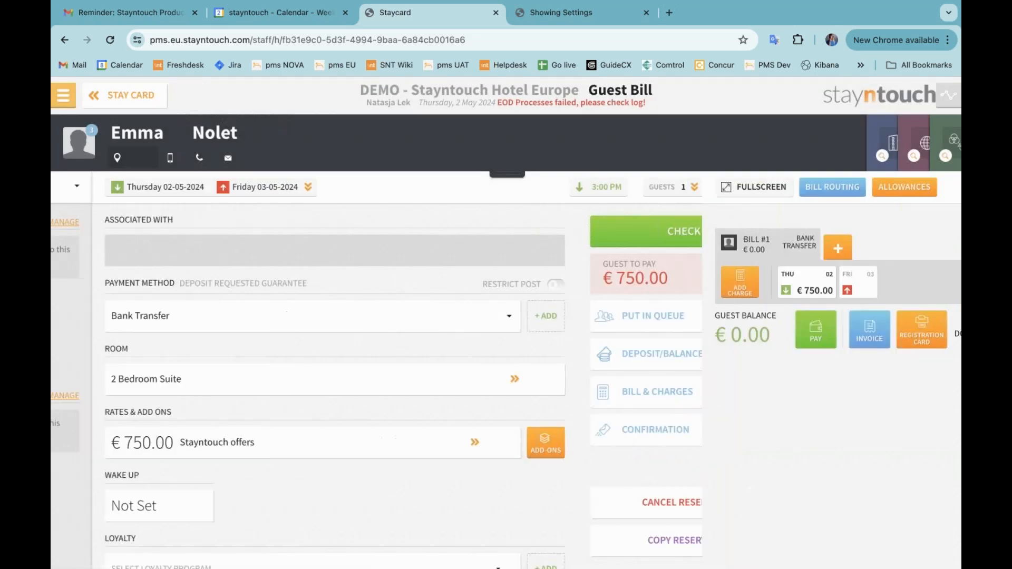
# Post a €10.00 cash payment to bill 1 and close the payment confirmation
pyautogui.click(167, 335)
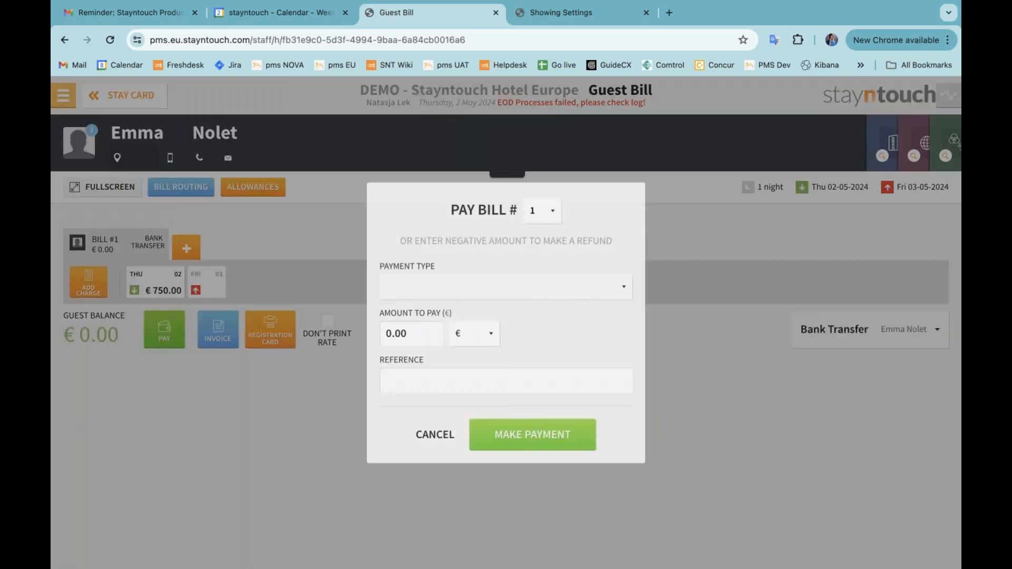
pyautogui.click(489, 287)
pyautogui.click(479, 325)
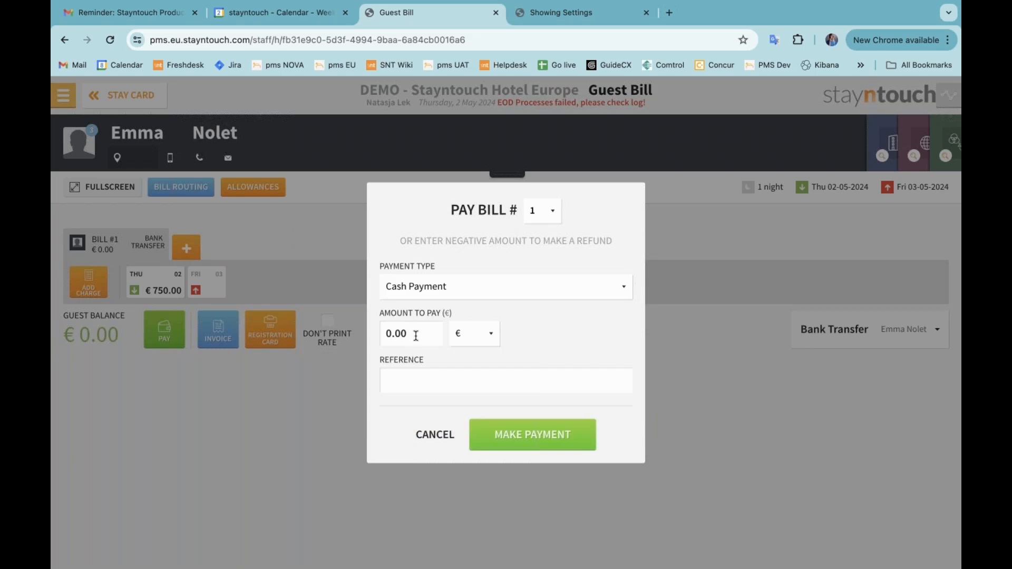
pyautogui.click(384, 334)
pyautogui.write('1')
pyautogui.click(561, 433)
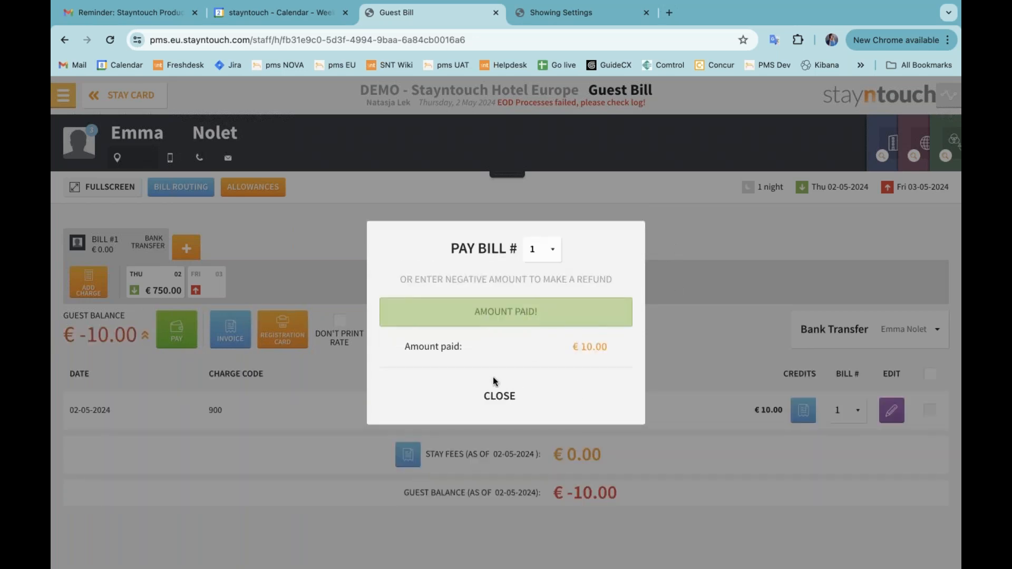
pyautogui.click(498, 396)
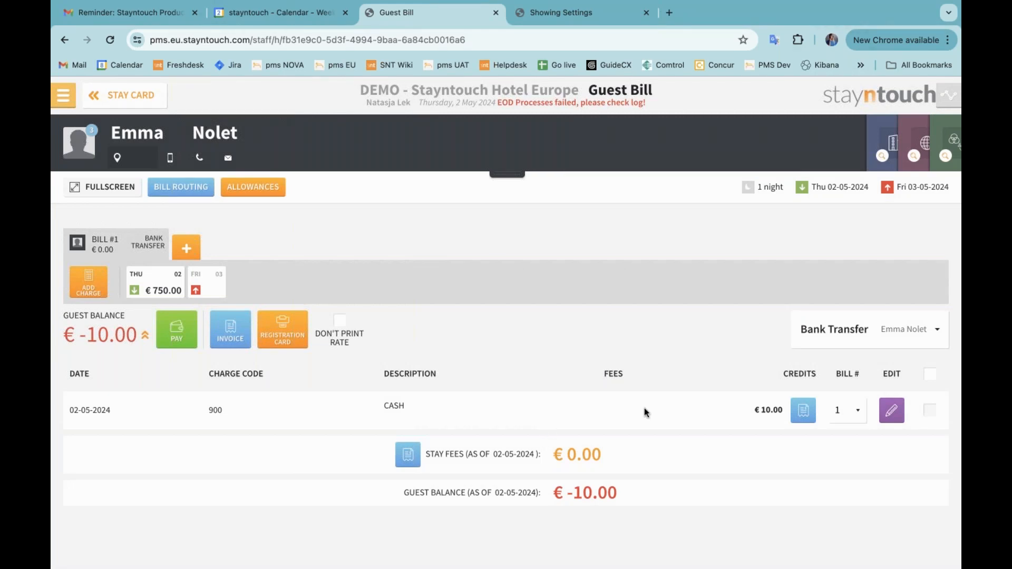
# Move the €10.00 cash charge to another arriving guest's reservation, found by searching the guest's name
pyautogui.click(929, 413)
pyautogui.click(931, 331)
pyautogui.click(502, 325)
pyautogui.write('natasja')
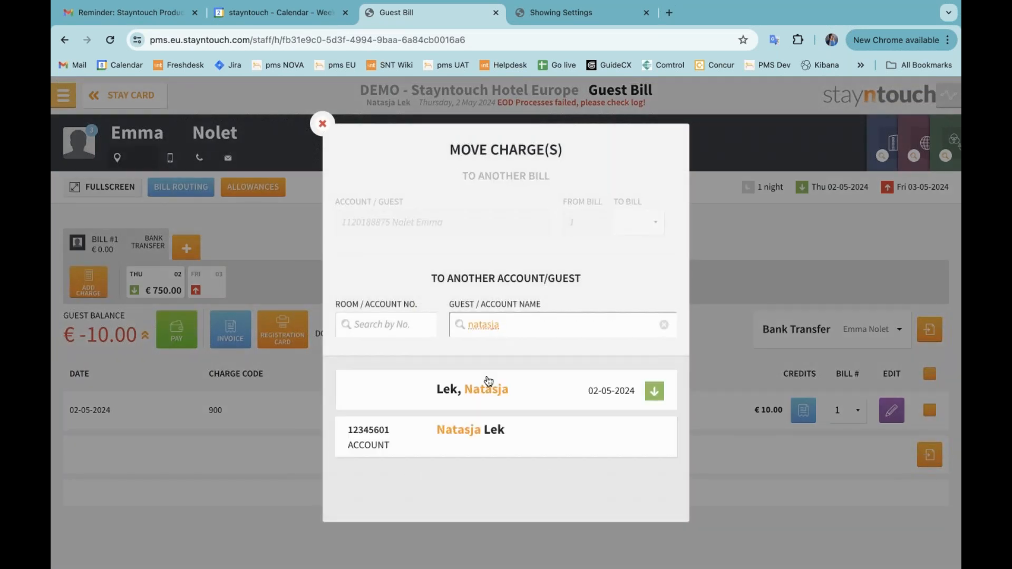
pyautogui.click(490, 385)
pyautogui.click(540, 423)
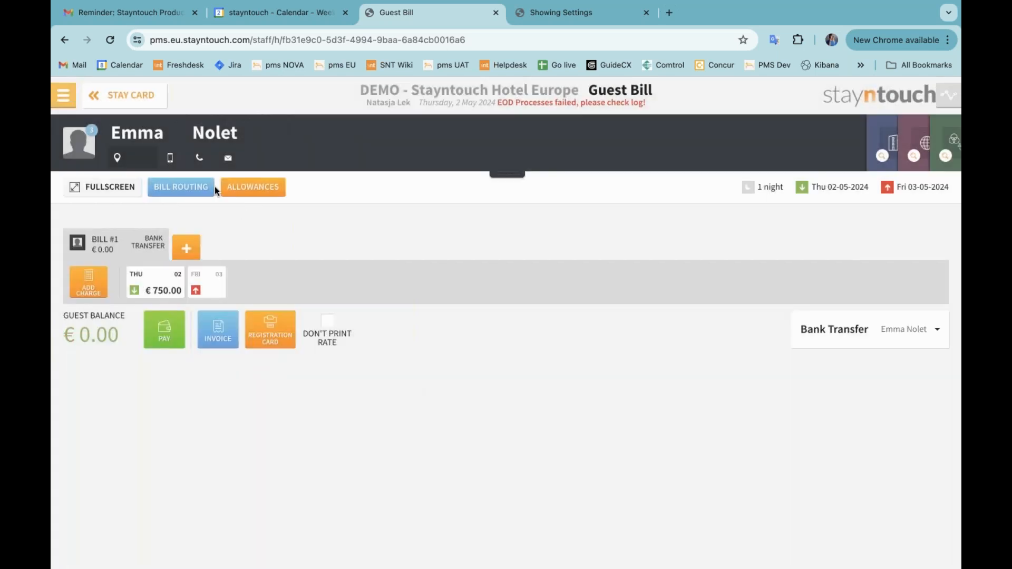
# Return to the stay card and open the reservation's activity log details
pyautogui.click(150, 105)
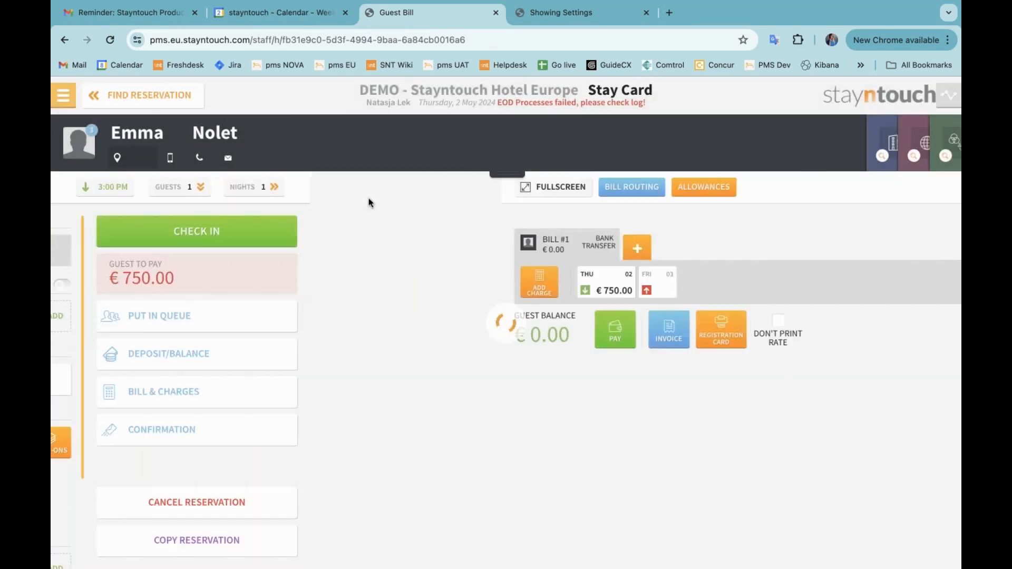
pyautogui.scroll(-3, 350, 529)
pyautogui.click(350, 532)
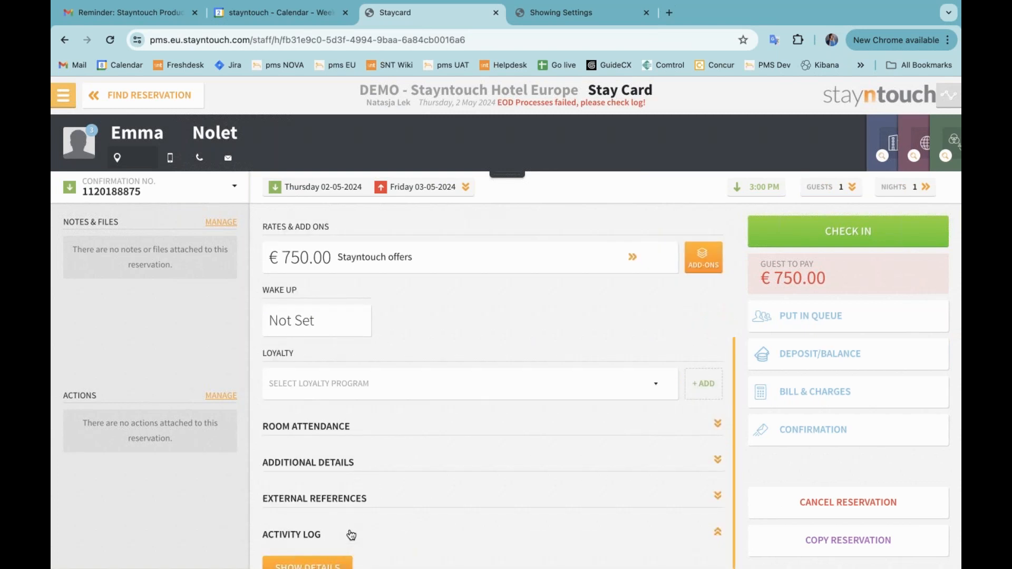
pyautogui.scroll(-1, 343, 527)
pyautogui.click(301, 533)
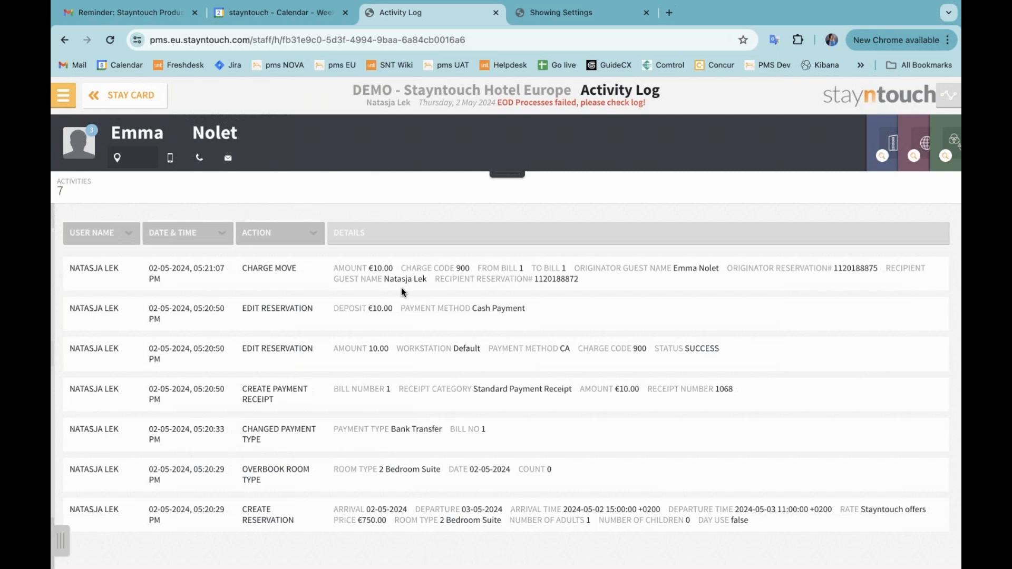
# Go to the dashboard, open today's arrivals, and open the recipient guest's stay card, closing the deposit prompt
pyautogui.click(63, 96)
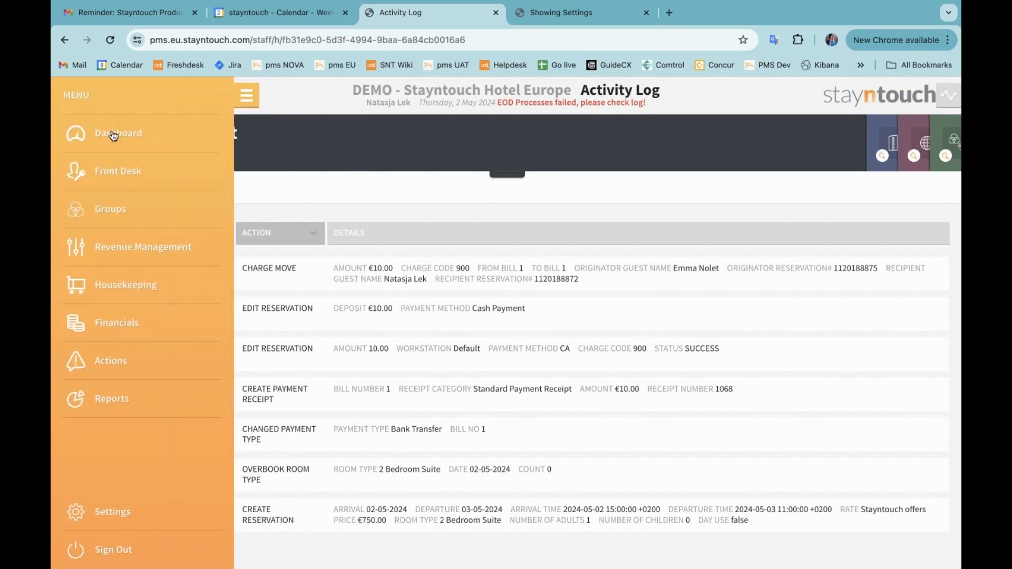
pyautogui.click(114, 135)
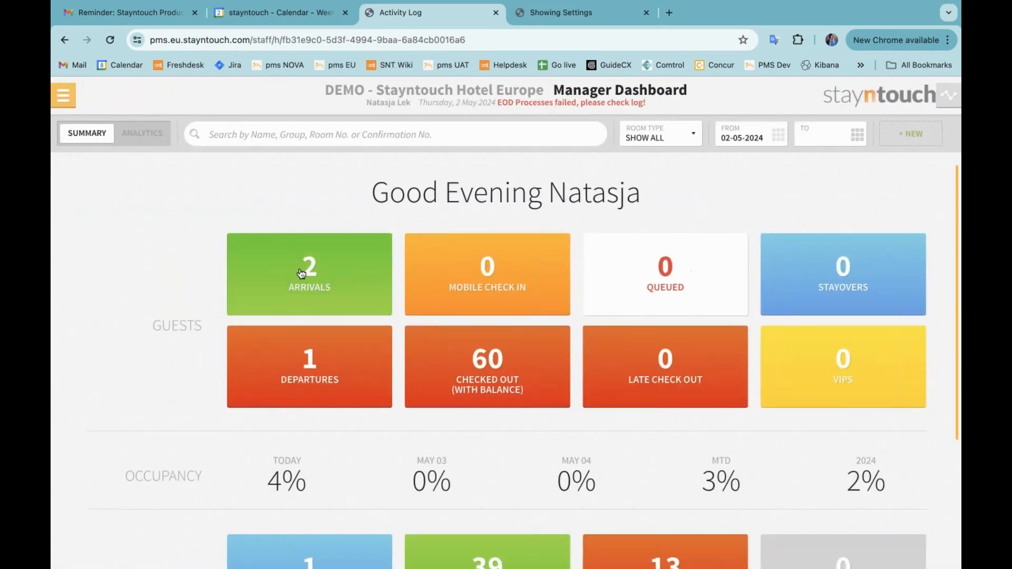
pyautogui.click(301, 274)
pyautogui.click(287, 194)
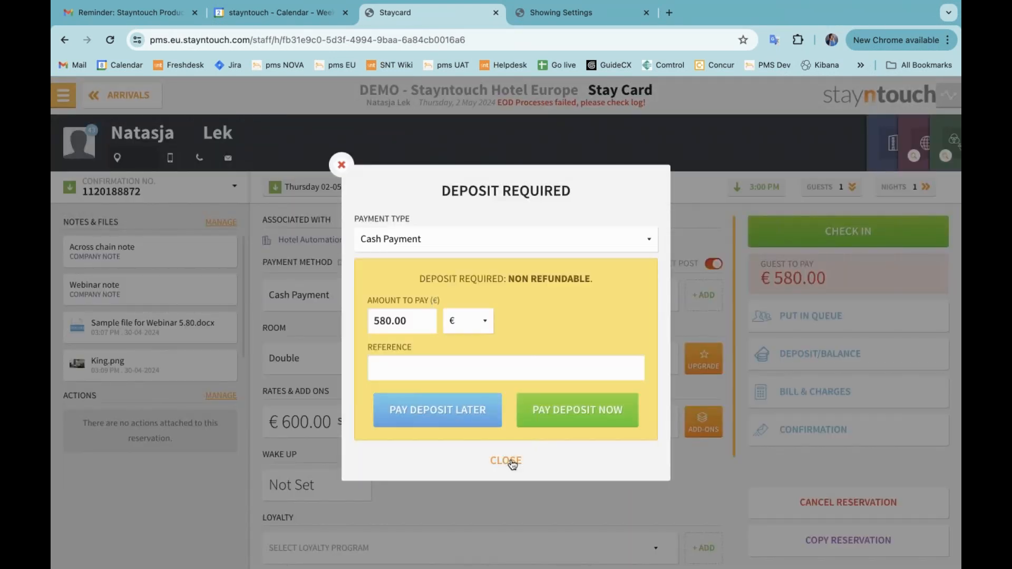
pyautogui.click(509, 461)
# Open the activity log details for the recipient guest's reservation
pyautogui.scroll(-4, 409, 533)
pyautogui.click(410, 533)
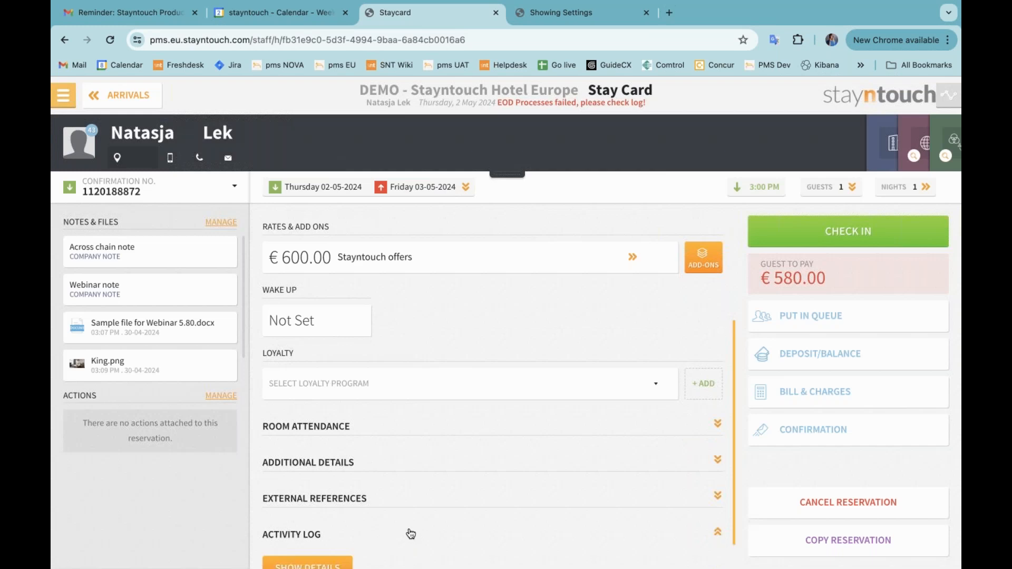
pyautogui.scroll(-1, 369, 543)
pyautogui.click(312, 538)
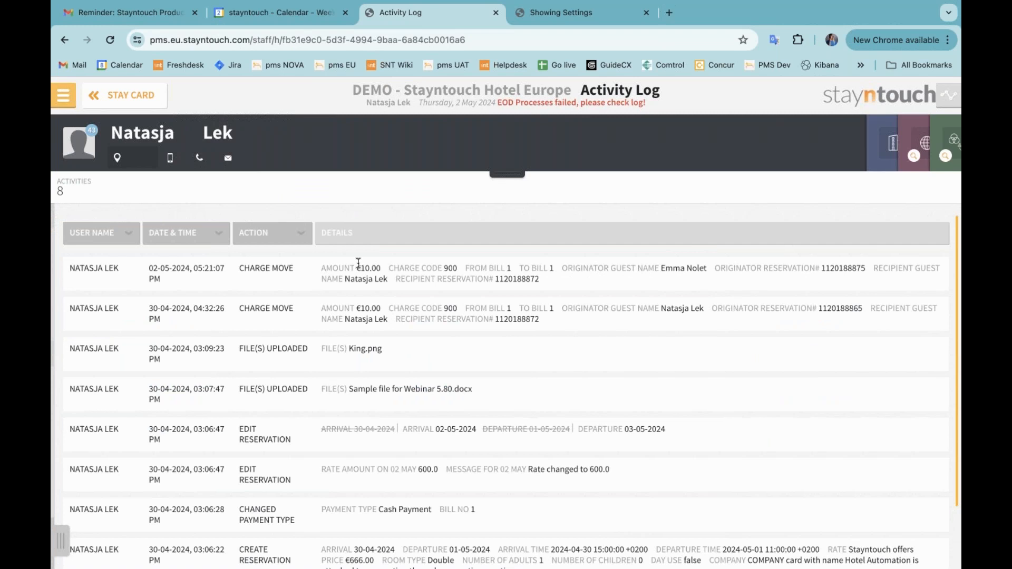
# Go back from the activity log to the arrivals list
pyautogui.click(143, 95)
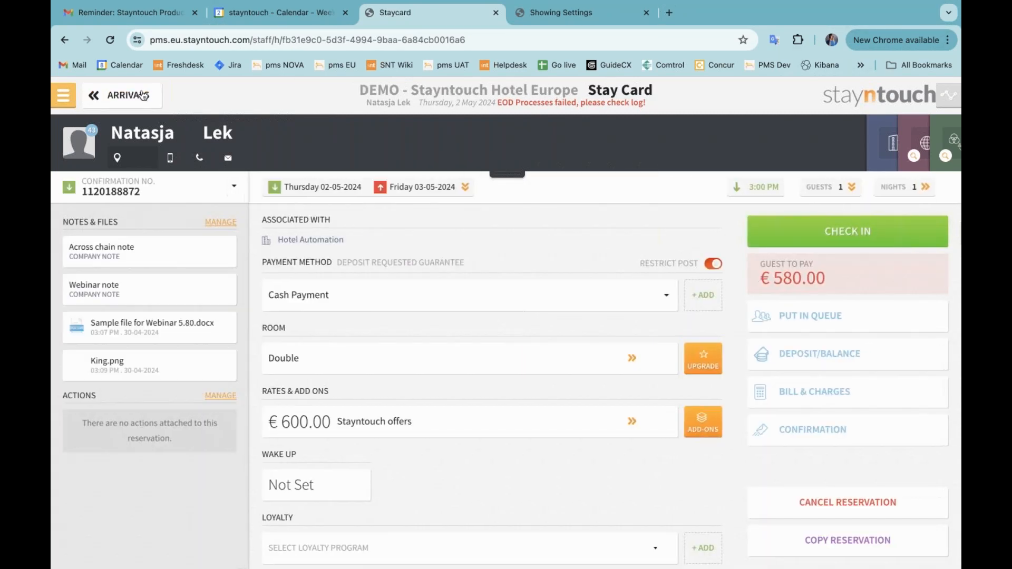
pyautogui.click(142, 95)
pyautogui.click(138, 96)
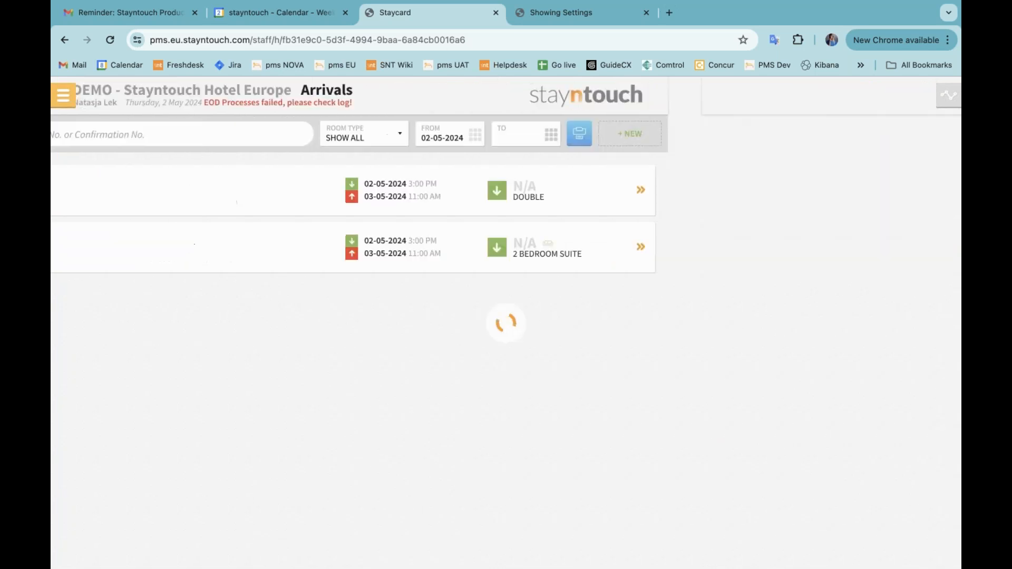